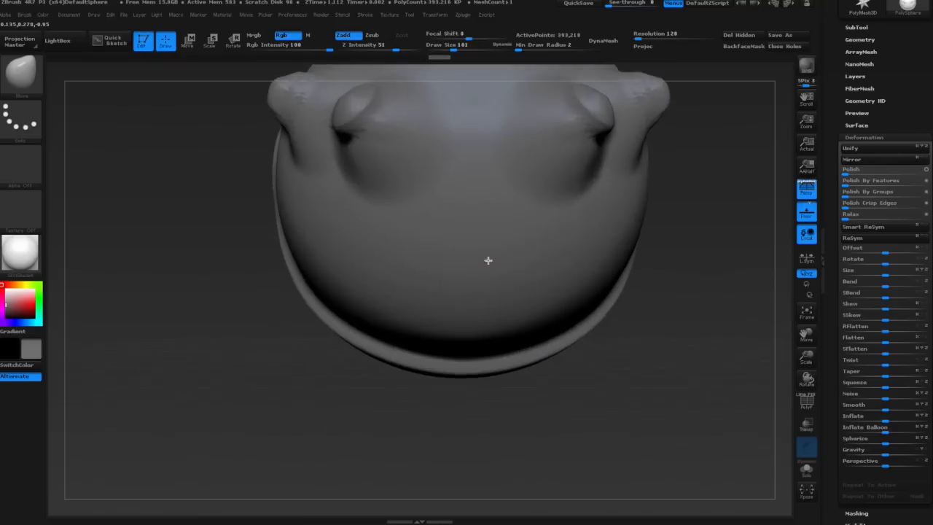
Build up the snout and upper lip and block in the mouth crease with the ClayBuildup brush at draw size 145.
{"action": "key", "text": "space"}
{"action": "left_click_drag", "start_coordinate": [462, 159], "coordinate": [445, 207]}
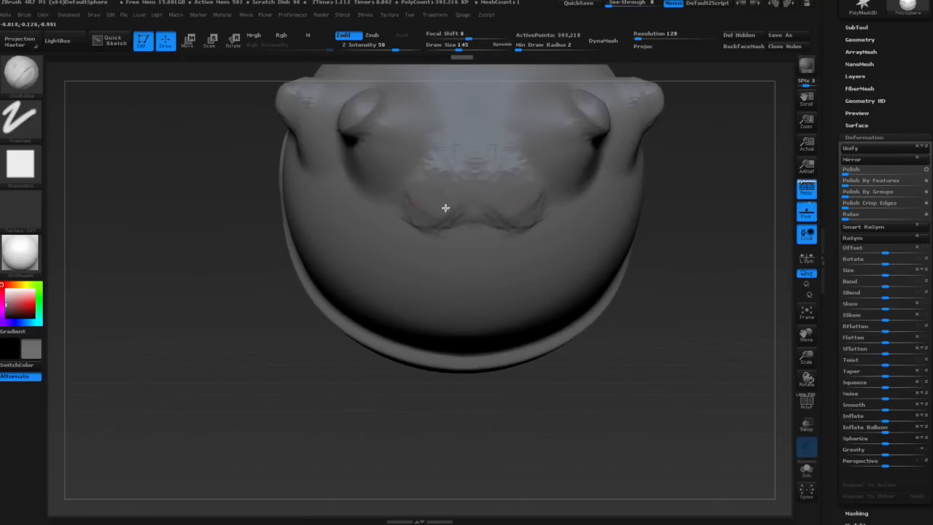
{"action": "right_click_drag", "start_coordinate": [446, 207], "coordinate": [457, 262]}
{"action": "right_click_drag", "start_coordinate": [313, 278], "coordinate": [468, 220]}
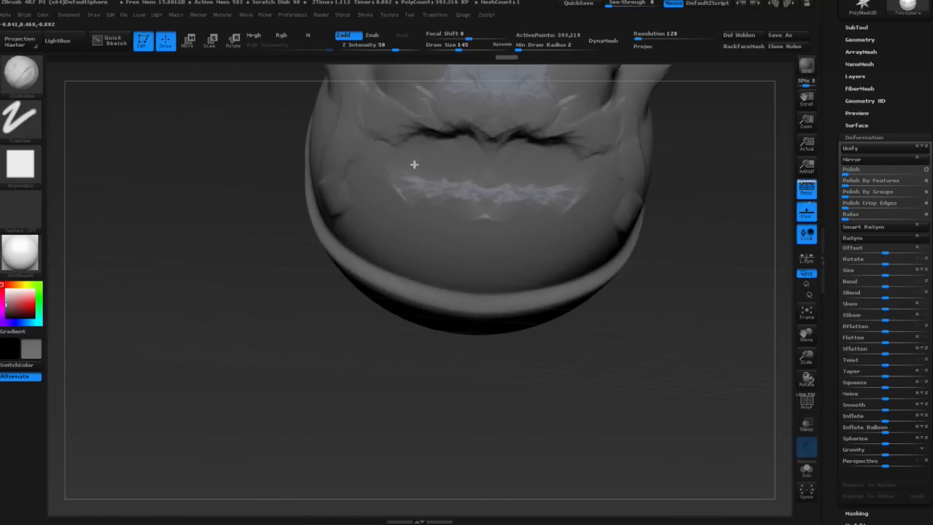
Shape the lips, mouth corner and cheek fold along the side of the head with ClayBuildup at draw size 97, smoothing the cheek.
{"action": "right_click_drag", "start_coordinate": [432, 168], "coordinate": [510, 193]}
{"action": "mouse_move", "coordinate": [629, 238]}
{"action": "right_mouse_down"}
{"action": "mouse_move", "coordinate": [554, 242]}
{"action": "mouse_move", "coordinate": [593, 233]}
{"action": "mouse_move", "coordinate": [620, 246]}
{"action": "mouse_move", "coordinate": [576, 215]}
{"action": "right_mouse_up"}
{"action": "left_click_drag", "start_coordinate": [576, 215], "coordinate": [592, 212]}
{"action": "right_click_drag", "start_coordinate": [626, 218], "coordinate": [561, 237]}
{"action": "key", "text": "space"}
{"action": "left_click_drag", "start_coordinate": [610, 215], "coordinate": [603, 215]}
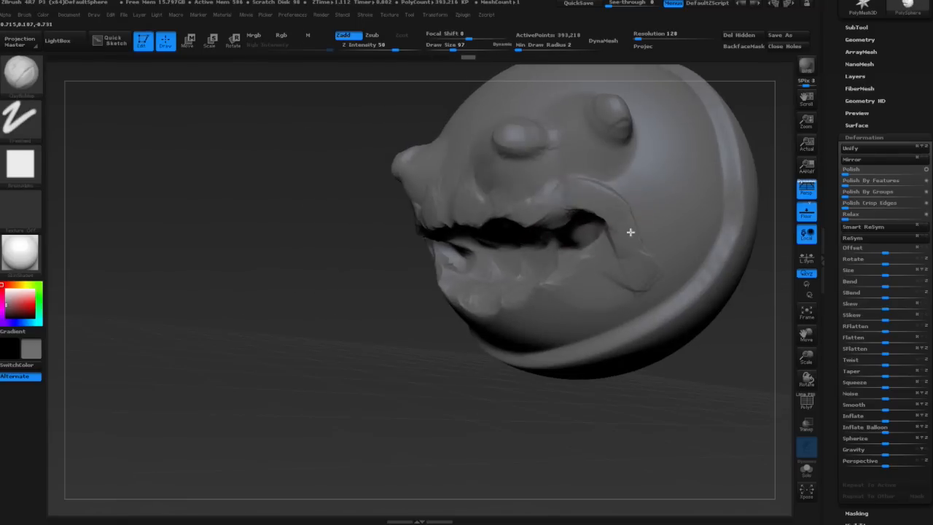
{"action": "right_click_drag", "start_coordinate": [631, 231], "coordinate": [678, 233], "text": "shift"}
{"action": "left_click_drag", "start_coordinate": [593, 283], "coordinate": [583, 273]}
{"action": "right_click_drag", "start_coordinate": [582, 273], "coordinate": [510, 262]}
Deepen the mouth cavity and build up the lower lip with ClayBuildup at draw size 126.
{"action": "key", "text": "b"}
{"action": "key", "text": "c"}
{"action": "key", "text": "b"}
{"action": "key", "text": "space"}
{"action": "right_click_drag", "start_coordinate": [546, 218], "coordinate": [537, 175]}
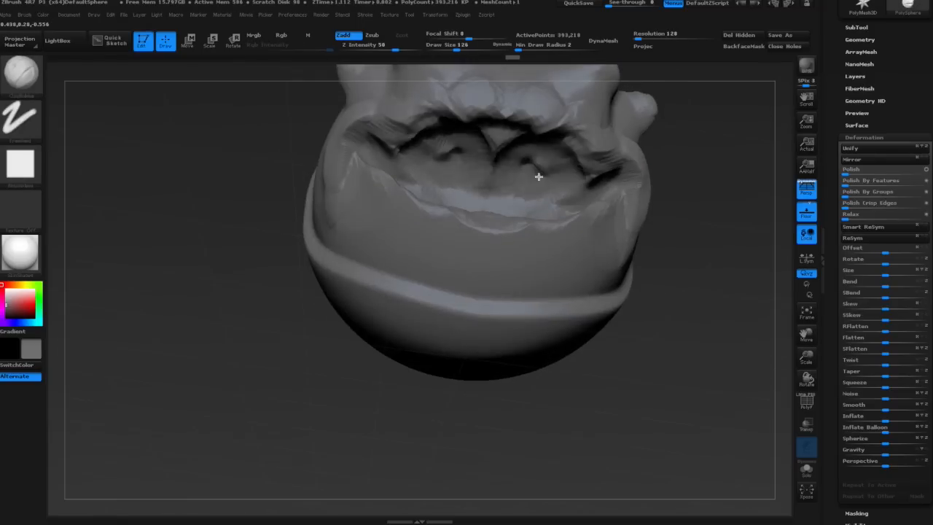
{"action": "left_click_drag", "start_coordinate": [537, 175], "coordinate": [511, 183]}
{"action": "right_click_drag", "start_coordinate": [510, 182], "coordinate": [505, 202]}
{"action": "mouse_move", "coordinate": [394, 173]}
{"action": "right_mouse_down"}
{"action": "mouse_move", "coordinate": [510, 258]}
{"action": "mouse_move", "coordinate": [620, 287]}
{"action": "mouse_move", "coordinate": [733, 265]}
{"action": "mouse_move", "coordinate": [629, 276]}
{"action": "right_mouse_up"}
Sculpt broad folds across the forehead and around the eye stalks with ClayBuildup at draw size 288.
{"action": "key", "text": "space"}
{"action": "left_click_drag", "start_coordinate": [642, 277], "coordinate": [630, 277]}
{"action": "right_click_drag", "start_coordinate": [630, 277], "coordinate": [512, 264]}
{"action": "key", "text": "space"}
{"action": "left_click_drag", "start_coordinate": [510, 266], "coordinate": [523, 266]}
{"action": "right_click_drag", "start_coordinate": [489, 261], "coordinate": [455, 148]}
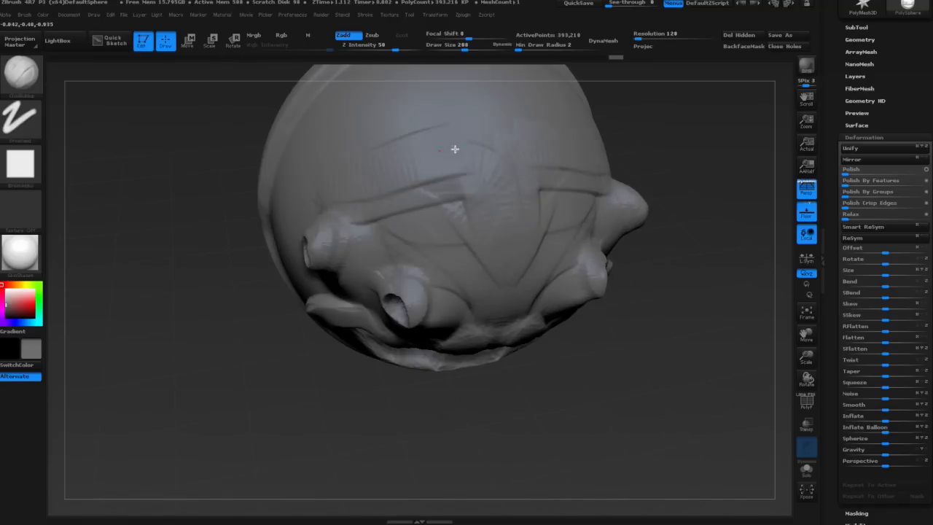
{"action": "mouse_move", "coordinate": [434, 186]}
{"action": "right_mouse_down"}
{"action": "mouse_move", "coordinate": [411, 214]}
{"action": "mouse_move", "coordinate": [357, 238]}
{"action": "mouse_move", "coordinate": [500, 198]}
{"action": "mouse_move", "coordinate": [491, 116]}
{"action": "mouse_move", "coordinate": [466, 251]}
{"action": "mouse_move", "coordinate": [474, 204]}
{"action": "mouse_move", "coordinate": [510, 187]}
{"action": "mouse_move", "coordinate": [500, 233]}
{"action": "mouse_move", "coordinate": [415, 224]}
{"action": "mouse_move", "coordinate": [446, 224]}
{"action": "right_mouse_up"}
{"action": "mouse_move", "coordinate": [505, 196]}
{"action": "right_mouse_down"}
{"action": "mouse_move", "coordinate": [573, 177]}
{"action": "mouse_move", "coordinate": [489, 216]}
{"action": "right_mouse_up"}
Refine the forehead creases and snout with fine ClayBuildup strokes at draw size 14.
{"action": "key", "text": "space"}
{"action": "left_click_drag", "start_coordinate": [451, 239], "coordinate": [436, 239]}
{"action": "right_click_drag", "start_coordinate": [436, 239], "coordinate": [438, 256]}
{"action": "left_click_drag", "start_coordinate": [437, 263], "coordinate": [449, 267], "text": "alt"}
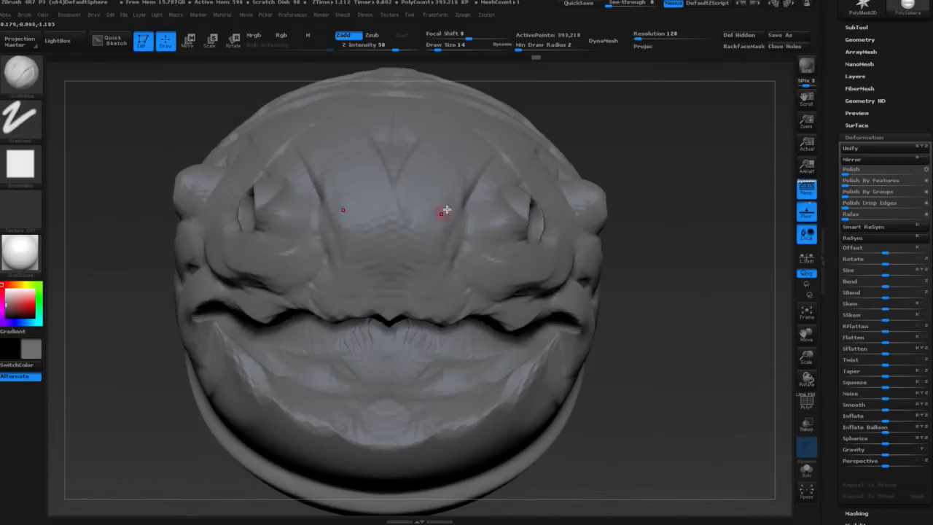
{"action": "right_click_drag", "start_coordinate": [446, 210], "coordinate": [484, 241]}
Smooth the lower lip and define the broad snout between the eyes, finishing with the Move brush.
{"action": "key", "text": "space"}
{"action": "left_click_drag", "start_coordinate": [481, 236], "coordinate": [492, 234]}
{"action": "left_click_drag", "start_coordinate": [430, 372], "coordinate": [313, 397], "text": "shift"}
{"action": "mouse_move", "coordinate": [387, 212]}
{"action": "right_mouse_down"}
{"action": "mouse_move", "coordinate": [429, 240]}
{"action": "mouse_move", "coordinate": [401, 256]}
{"action": "mouse_move", "coordinate": [349, 219]}
{"action": "right_mouse_up"}
{"action": "mouse_move", "coordinate": [287, 201]}
{"action": "left_mouse_down"}
{"action": "mouse_move", "coordinate": [277, 160]}
{"action": "mouse_move", "coordinate": [251, 200]}
{"action": "left_mouse_up"}
{"action": "mouse_move", "coordinate": [466, 247]}
{"action": "right_mouse_down"}
{"action": "mouse_move", "coordinate": [415, 261]}
{"action": "mouse_move", "coordinate": [325, 306]}
{"action": "mouse_move", "coordinate": [416, 260]}
{"action": "mouse_move", "coordinate": [531, 267]}
{"action": "mouse_move", "coordinate": [406, 274]}
{"action": "mouse_move", "coordinate": [364, 203]}
{"action": "mouse_move", "coordinate": [348, 205]}
{"action": "mouse_move", "coordinate": [377, 154]}
{"action": "mouse_move", "coordinate": [560, 212]}
{"action": "mouse_move", "coordinate": [549, 223]}
{"action": "mouse_move", "coordinate": [535, 311]}
{"action": "right_mouse_up"}
{"action": "key", "text": "b"}
{"action": "key", "text": "m"}
{"action": "key", "text": "v"}
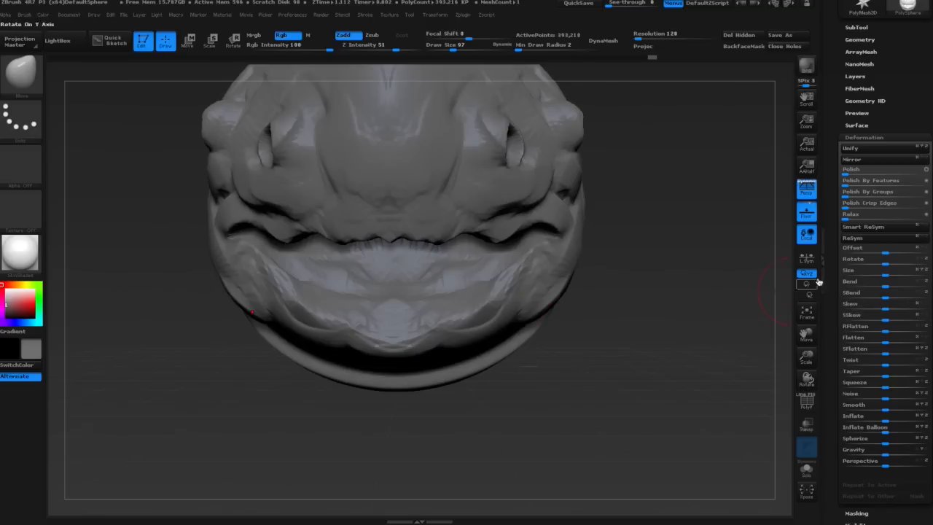
Try to remesh the head with DynaMesh at resolution 128.
{"action": "left_click_drag", "start_coordinate": [831, 115], "coordinate": [843, 202]}
{"action": "left_click", "coordinate": [851, 172]}
{"action": "right_click_drag", "start_coordinate": [670, 285], "coordinate": [590, 294], "text": "alt"}
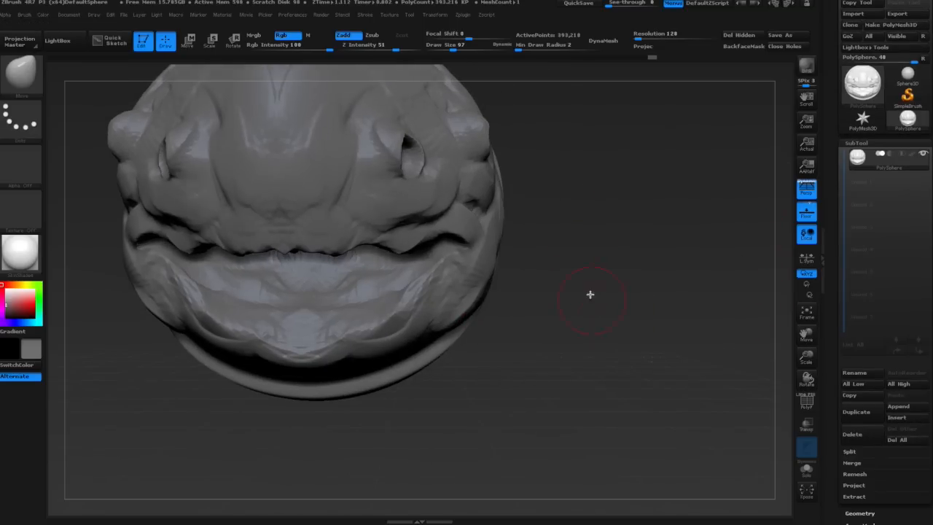
{"action": "left_click", "coordinate": [603, 41]}
{"action": "left_click", "coordinate": [537, 62]}
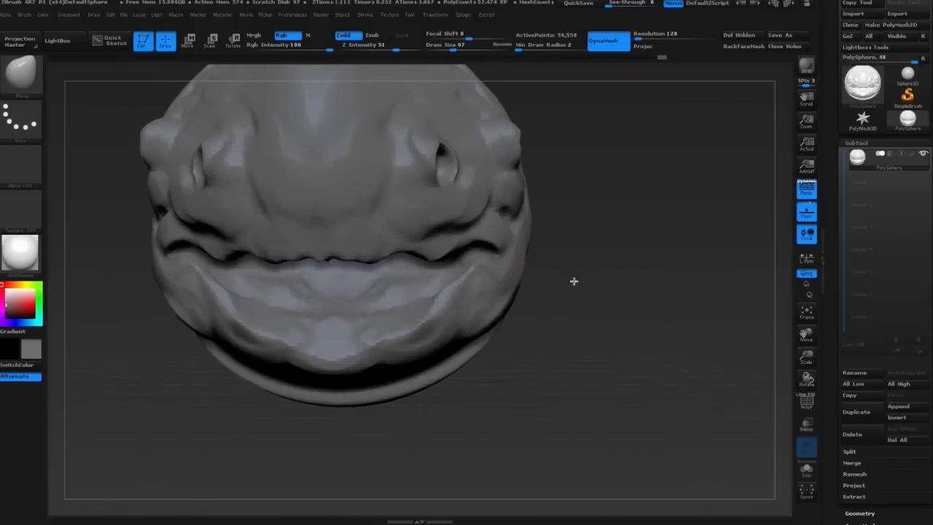
{"action": "left_click", "coordinate": [603, 42]}
{"action": "left_click", "coordinate": [560, 65]}
{"action": "key", "text": "ctrl+z"}
{"action": "left_click", "coordinate": [603, 42]}
{"action": "left_click", "coordinate": [563, 62]}
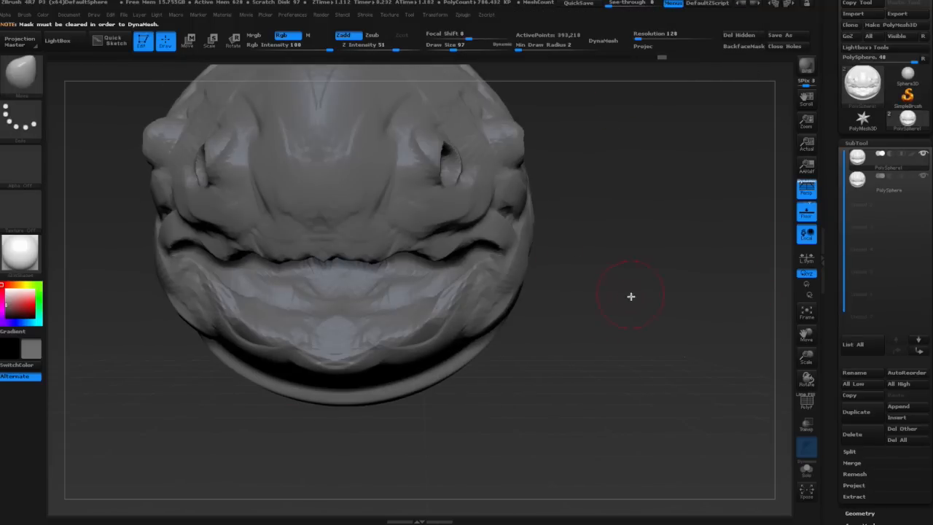
Project the sculpted detail onto the duplicated head subtool and delete the original subtool.
{"action": "left_click_drag", "start_coordinate": [717, 294], "coordinate": [727, 274], "text": "alt"}
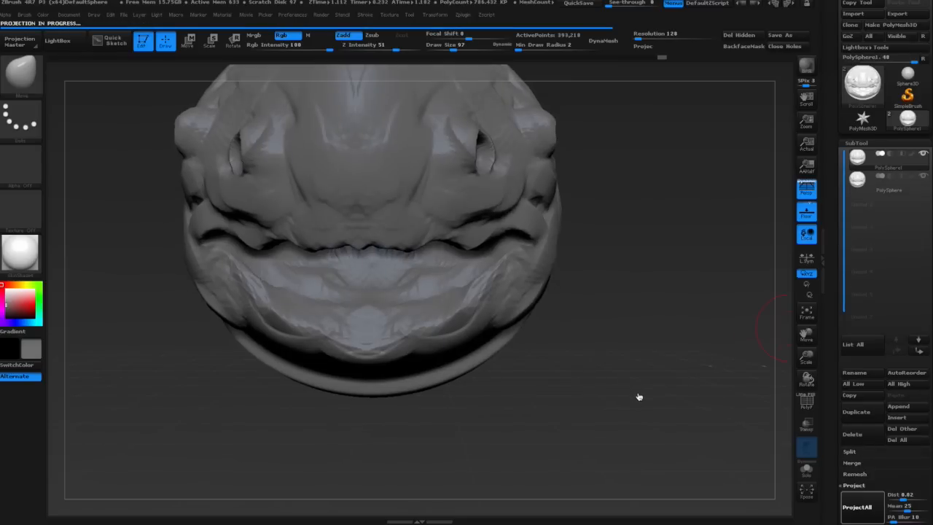
{"action": "left_click", "coordinate": [855, 188]}
{"action": "left_click", "coordinate": [852, 434]}
{"action": "left_click", "coordinate": [594, 359]}
Store a morph target of the toothless head.
{"action": "left_click_drag", "start_coordinate": [627, 326], "coordinate": [728, 296]}
{"action": "scroll", "coordinate": [867, 364], "scroll_direction": "down", "scroll_amount": 10}
{"action": "scroll", "coordinate": [862, 421], "scroll_direction": "down", "scroll_amount": 3}
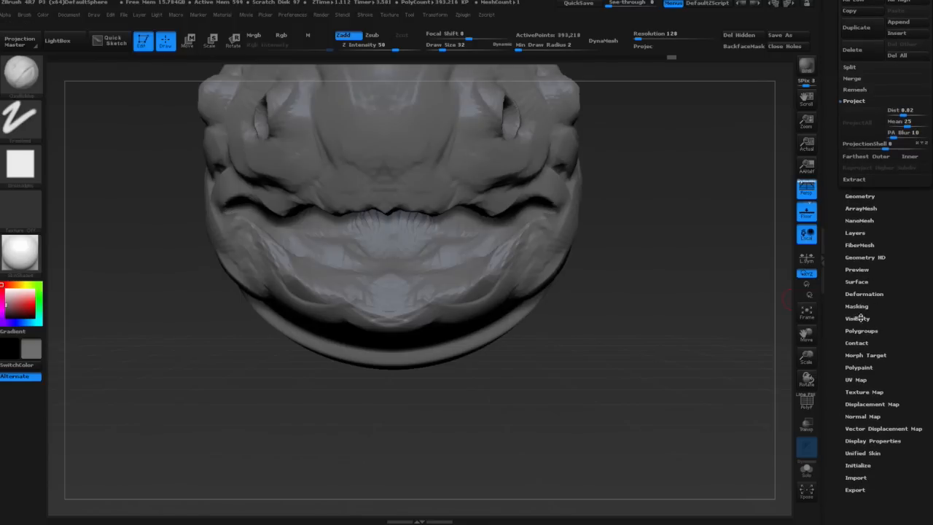
{"action": "left_click", "coordinate": [865, 354]}
{"action": "left_click", "coordinate": [861, 14]}
{"action": "left_click_drag", "start_coordinate": [645, 145], "coordinate": [638, 207], "text": "alt"}
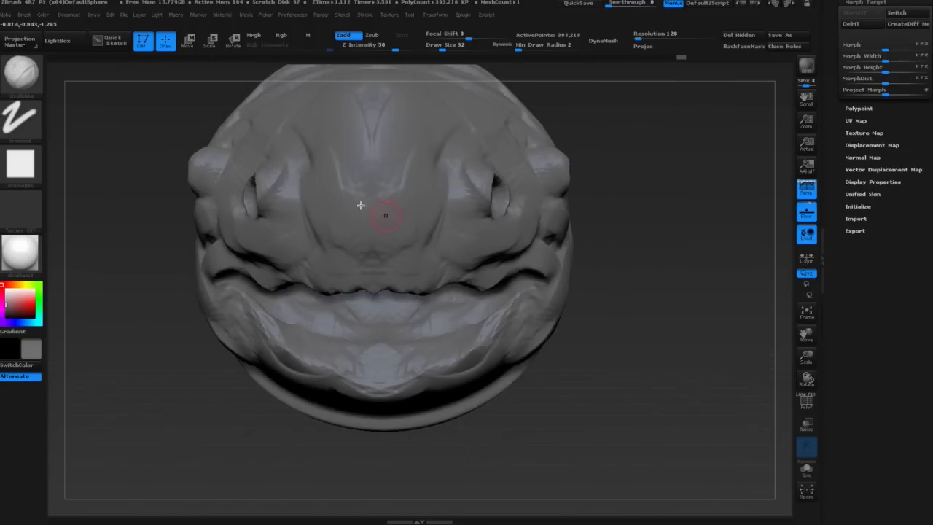
Pull fangs out of the upper jaw near the mouth corners with the SnakeHook brush at draw size 39.
{"action": "left_click", "coordinate": [22, 76]}
{"action": "key", "text": "s"}
{"action": "left_click", "coordinate": [304, 263]}
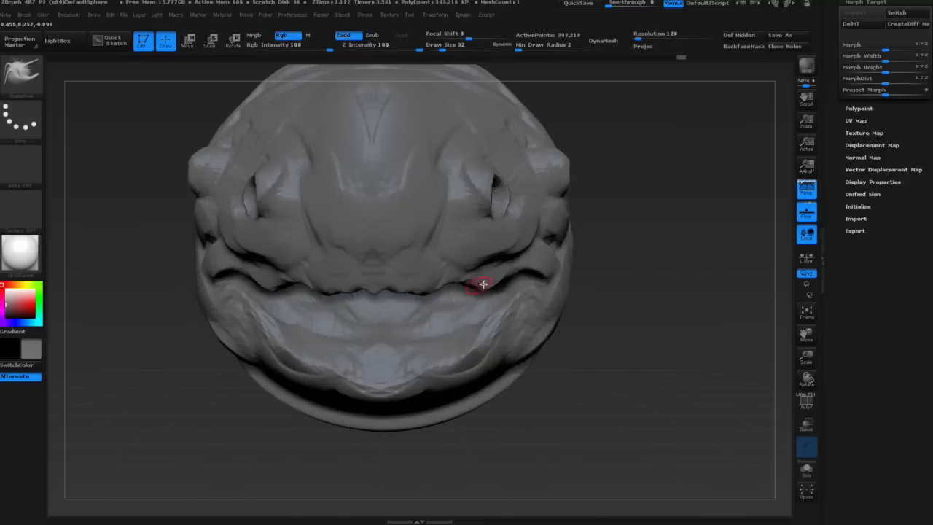
{"action": "left_click_drag", "start_coordinate": [443, 48], "coordinate": [448, 48]}
{"action": "left_click_drag", "start_coordinate": [656, 328], "coordinate": [583, 306]}
{"action": "left_click_drag", "start_coordinate": [656, 379], "coordinate": [620, 342]}
{"action": "left_click_drag", "start_coordinate": [485, 218], "coordinate": [502, 190]}
{"action": "left_click_drag", "start_coordinate": [655, 393], "coordinate": [685, 422]}
{"action": "left_click_drag", "start_coordinate": [516, 170], "coordinate": [514, 246]}
{"action": "left_click_drag", "start_coordinate": [671, 415], "coordinate": [722, 411]}
{"action": "left_click_drag", "start_coordinate": [472, 184], "coordinate": [461, 225]}
{"action": "mouse_move", "coordinate": [655, 415]}
{"action": "left_mouse_down"}
{"action": "mouse_move", "coordinate": [692, 408]}
{"action": "mouse_move", "coordinate": [605, 379]}
{"action": "left_mouse_up"}
{"action": "left_click", "coordinate": [444, 48]}
Undo the last two fang strokes and pull the fang again from the upper jaw.
{"action": "key", "text": "ctrl+z"}
{"action": "key", "text": "ctrl+z"}
{"action": "left_click_drag", "start_coordinate": [478, 150], "coordinate": [453, 198]}
{"action": "left_click_drag", "start_coordinate": [656, 408], "coordinate": [700, 409]}
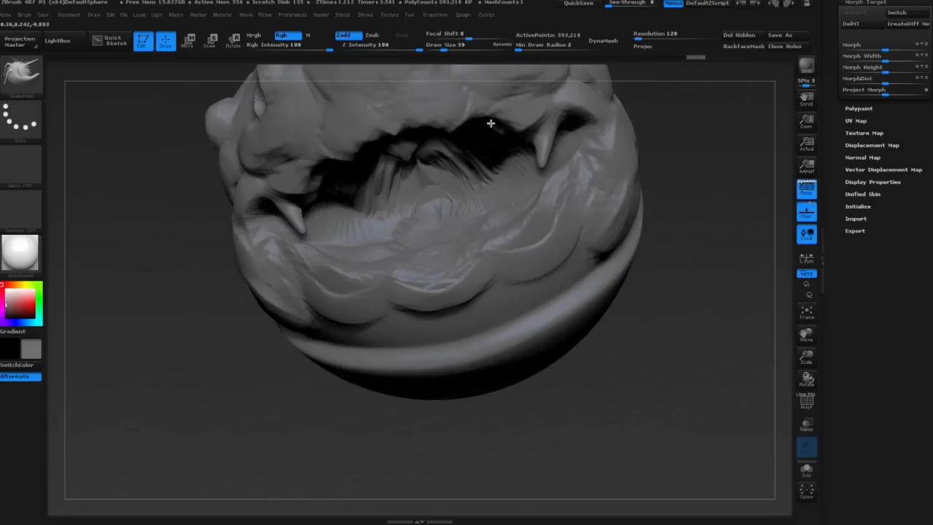
Pull a row of long upper fangs and the first lower teeth out of the jaws with SnakeHook.
{"action": "right_click_drag", "start_coordinate": [443, 178], "coordinate": [460, 96]}
{"action": "left_click_drag", "start_coordinate": [460, 95], "coordinate": [470, 171]}
{"action": "mouse_move", "coordinate": [470, 171]}
{"action": "right_mouse_down"}
{"action": "mouse_move", "coordinate": [450, 214]}
{"action": "mouse_move", "coordinate": [477, 238]}
{"action": "right_mouse_up"}
{"action": "key", "text": "space"}
{"action": "mouse_move", "coordinate": [517, 179]}
{"action": "right_mouse_down"}
{"action": "mouse_move", "coordinate": [430, 145]}
{"action": "mouse_move", "coordinate": [389, 198]}
{"action": "right_mouse_up"}
{"action": "left_click_drag", "start_coordinate": [403, 143], "coordinate": [389, 192]}
{"action": "mouse_move", "coordinate": [389, 191]}
{"action": "right_mouse_down"}
{"action": "mouse_move", "coordinate": [462, 227]}
{"action": "mouse_move", "coordinate": [437, 219]}
{"action": "right_mouse_up"}
{"action": "left_click_drag", "start_coordinate": [179, 122], "coordinate": [210, 138]}
{"action": "right_click_drag", "start_coordinate": [358, 183], "coordinate": [397, 164]}
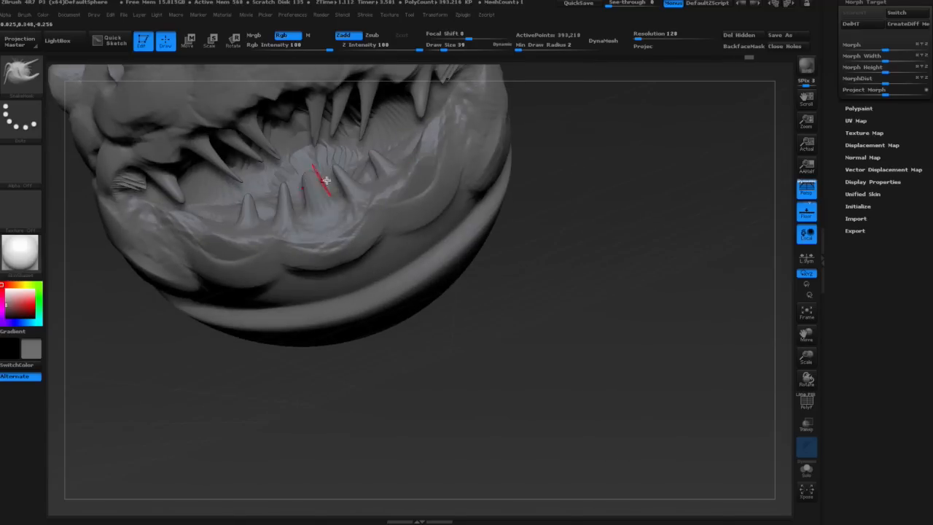
Draw out more pointed teeth along the lower jaw with SnakeHook and smooth around their base.
{"action": "right_click_drag", "start_coordinate": [325, 180], "coordinate": [340, 204]}
{"action": "right_click_drag", "start_coordinate": [413, 148], "coordinate": [411, 141]}
{"action": "left_click_drag", "start_coordinate": [411, 142], "coordinate": [413, 125]}
{"action": "mouse_move", "coordinate": [328, 182]}
{"action": "right_mouse_down"}
{"action": "mouse_move", "coordinate": [314, 204]}
{"action": "mouse_move", "coordinate": [284, 218]}
{"action": "right_mouse_up"}
{"action": "left_click_drag", "start_coordinate": [271, 212], "coordinate": [270, 191]}
{"action": "right_click_drag", "start_coordinate": [270, 192], "coordinate": [328, 204]}
{"action": "left_click_drag", "start_coordinate": [370, 202], "coordinate": [368, 220], "text": "shift"}
{"action": "key", "text": "space"}
{"action": "mouse_move", "coordinate": [369, 192]}
{"action": "right_mouse_down"}
{"action": "mouse_move", "coordinate": [318, 207]}
{"action": "mouse_move", "coordinate": [295, 197]}
{"action": "right_mouse_up"}
Create a difference mesh from the morph target and switch the head back to its stored toothless shape.
{"action": "mouse_move", "coordinate": [501, 210]}
{"action": "right_mouse_down"}
{"action": "mouse_move", "coordinate": [542, 258]}
{"action": "mouse_move", "coordinate": [612, 292]}
{"action": "mouse_move", "coordinate": [644, 323]}
{"action": "right_mouse_up"}
{"action": "left_click_drag", "start_coordinate": [892, 49], "coordinate": [893, 94]}
{"action": "left_click", "coordinate": [902, 72]}
{"action": "left_click", "coordinate": [897, 59]}
Insert the MorphDiff_PolySphere1 teeth mesh as a subtool beneath the head.
{"action": "left_click_drag", "start_coordinate": [873, 61], "coordinate": [860, 194]}
{"action": "left_click", "coordinate": [856, 195]}
{"action": "left_click", "coordinate": [897, 351]}
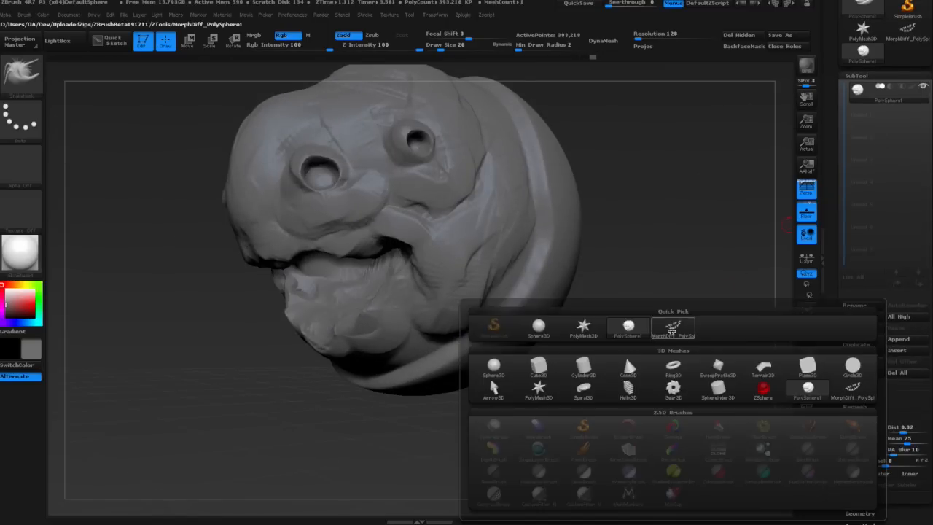
{"action": "left_click", "coordinate": [671, 332]}
Select the head subtool and build up the gums around the teeth with ClayBuildup at draw size 50.
{"action": "mouse_move", "coordinate": [535, 246]}
{"action": "right_mouse_down"}
{"action": "mouse_move", "coordinate": [369, 263]}
{"action": "mouse_move", "coordinate": [437, 281]}
{"action": "mouse_move", "coordinate": [397, 261]}
{"action": "right_mouse_up"}
{"action": "left_click", "coordinate": [437, 281], "text": "alt"}
{"action": "key", "text": "b"}
{"action": "key", "text": "c"}
{"action": "key", "text": "b"}
{"action": "key", "text": "space"}
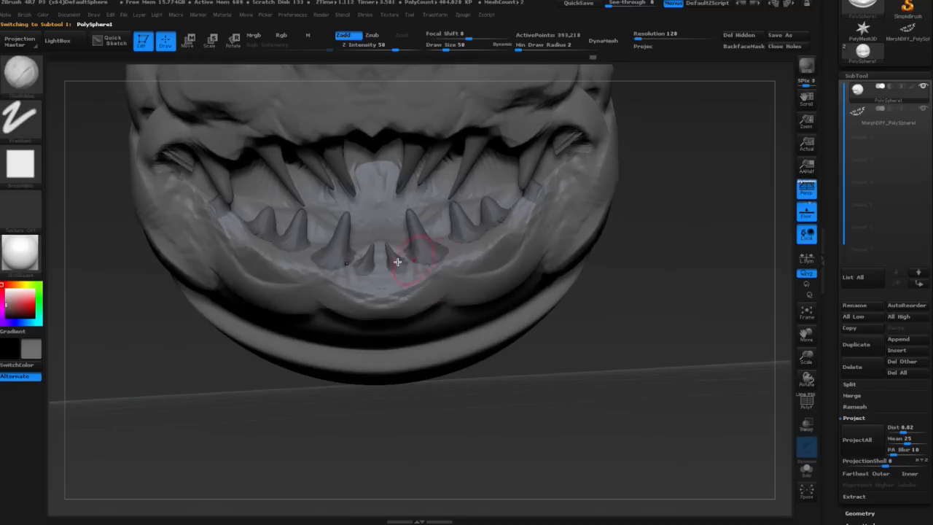
Apply the MatCap Gray material and subdivide the head mesh one level.
{"action": "left_click", "coordinate": [21, 254]}
{"action": "left_click", "coordinate": [487, 263]}
{"action": "mouse_move", "coordinate": [473, 273]}
{"action": "right_mouse_down"}
{"action": "mouse_move", "coordinate": [431, 294]}
{"action": "mouse_move", "coordinate": [415, 290]}
{"action": "right_mouse_up"}
{"action": "right_click_drag", "start_coordinate": [119, 340], "coordinate": [131, 368], "text": "ctrl"}
{"action": "mouse_move", "coordinate": [485, 215]}
{"action": "right_mouse_down"}
{"action": "mouse_move", "coordinate": [516, 189]}
{"action": "mouse_move", "coordinate": [466, 237]}
{"action": "mouse_move", "coordinate": [454, 240]}
{"action": "mouse_move", "coordinate": [454, 212]}
{"action": "mouse_move", "coordinate": [430, 227]}
{"action": "right_mouse_up"}
{"action": "key", "text": "ctrl+d"}
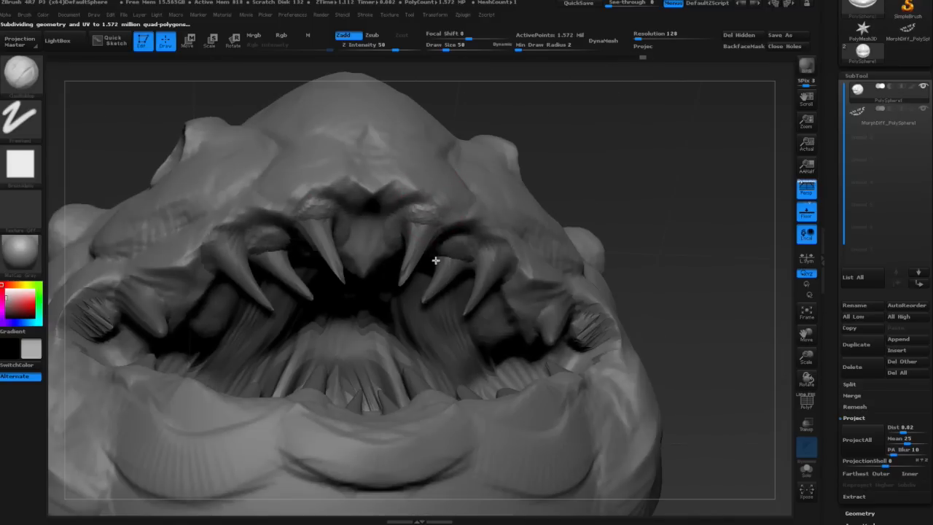
Refine the mouth area and plane the forehead with the TrimDynamic brush at draw size 155.
{"action": "right_click_drag", "start_coordinate": [435, 260], "coordinate": [495, 254]}
{"action": "mouse_move", "coordinate": [588, 319]}
{"action": "right_mouse_down"}
{"action": "mouse_move", "coordinate": [598, 328]}
{"action": "mouse_move", "coordinate": [320, 208]}
{"action": "right_mouse_up"}
{"action": "mouse_move", "coordinate": [426, 255]}
{"action": "right_mouse_down"}
{"action": "mouse_move", "coordinate": [551, 272]}
{"action": "mouse_move", "coordinate": [462, 235]}
{"action": "mouse_move", "coordinate": [452, 212]}
{"action": "right_mouse_up"}
{"action": "key", "text": "space"}
{"action": "left_click_drag", "start_coordinate": [431, 290], "coordinate": [437, 292]}
{"action": "mouse_move", "coordinate": [438, 292]}
{"action": "right_mouse_down"}
{"action": "mouse_move", "coordinate": [458, 270]}
{"action": "mouse_move", "coordinate": [459, 231]}
{"action": "mouse_move", "coordinate": [394, 189]}
{"action": "mouse_move", "coordinate": [451, 219]}
{"action": "mouse_move", "coordinate": [418, 166]}
{"action": "right_mouse_up"}
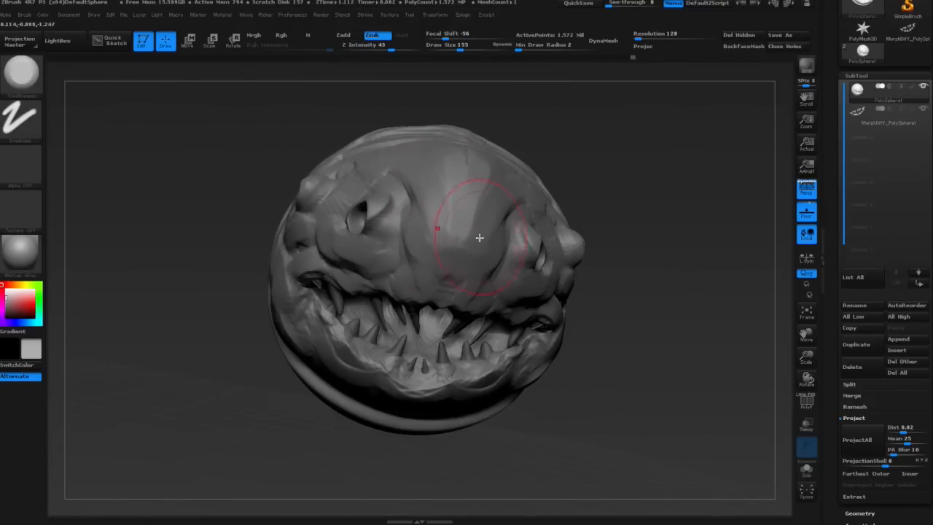
{"action": "right_click_drag", "start_coordinate": [479, 238], "coordinate": [532, 217]}
{"action": "mouse_move", "coordinate": [573, 252]}
{"action": "right_mouse_down"}
{"action": "mouse_move", "coordinate": [552, 236]}
{"action": "mouse_move", "coordinate": [502, 248]}
{"action": "mouse_move", "coordinate": [494, 287]}
{"action": "mouse_move", "coordinate": [551, 267]}
{"action": "mouse_move", "coordinate": [490, 223]}
{"action": "mouse_move", "coordinate": [486, 256]}
{"action": "mouse_move", "coordinate": [548, 229]}
{"action": "mouse_move", "coordinate": [481, 200]}
{"action": "mouse_move", "coordinate": [493, 193]}
{"action": "mouse_move", "coordinate": [508, 270]}
{"action": "mouse_move", "coordinate": [429, 246]}
{"action": "mouse_move", "coordinate": [387, 291]}
{"action": "right_mouse_up"}
Adjust the face with the Move brush and build up the brow and snout with ClayBuildup, smoothing the strokes.
{"action": "key", "text": "b"}
{"action": "key", "text": "m"}
{"action": "key", "text": "v"}
{"action": "key", "text": "b"}
{"action": "key", "text": "c"}
{"action": "key", "text": "b"}
{"action": "key", "text": "space"}
{"action": "left_click", "coordinate": [425, 229]}
{"action": "mouse_move", "coordinate": [426, 229]}
{"action": "right_mouse_down"}
{"action": "mouse_move", "coordinate": [438, 245]}
{"action": "mouse_move", "coordinate": [467, 233]}
{"action": "mouse_move", "coordinate": [424, 247]}
{"action": "mouse_move", "coordinate": [439, 248]}
{"action": "right_mouse_up"}
{"action": "key", "text": "space"}
{"action": "left_click", "coordinate": [439, 245]}
{"action": "left_click_drag", "start_coordinate": [439, 247], "coordinate": [454, 237], "text": "shift"}
Build up folds around the mouth and lower jaw with ClayBuildup and smooth them into the surface.
{"action": "mouse_move", "coordinate": [454, 237]}
{"action": "right_mouse_down"}
{"action": "mouse_move", "coordinate": [448, 255]}
{"action": "mouse_move", "coordinate": [373, 306]}
{"action": "mouse_move", "coordinate": [366, 301]}
{"action": "mouse_move", "coordinate": [384, 285]}
{"action": "right_mouse_up"}
{"action": "key", "text": "1"}
{"action": "key", "text": "b"}
{"action": "key", "text": "c"}
{"action": "key", "text": "b"}
{"action": "left_click_drag", "start_coordinate": [384, 286], "coordinate": [389, 281], "text": "shift"}
{"action": "key", "text": "space"}
{"action": "left_click", "coordinate": [400, 296]}
{"action": "right_click_drag", "start_coordinate": [390, 281], "coordinate": [398, 324]}
{"action": "left_click_drag", "start_coordinate": [391, 316], "coordinate": [395, 309], "text": "shift"}
Sculpt folds over the cheek and the side of the head up to the rear rim with ClayBuildup at draw size 186.
{"action": "right_click_drag", "start_coordinate": [395, 309], "coordinate": [474, 328]}
{"action": "key", "text": "space"}
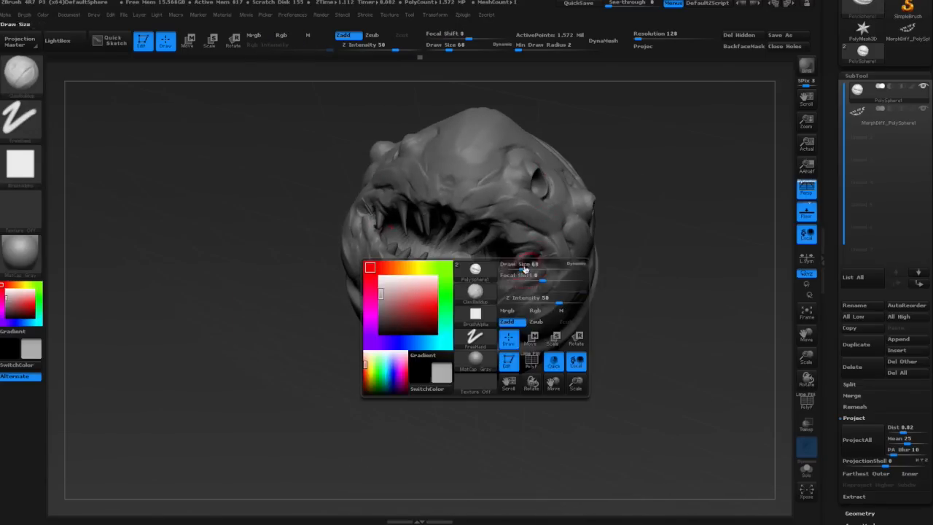
{"action": "left_click", "coordinate": [526, 273]}
{"action": "right_click_drag", "start_coordinate": [495, 291], "coordinate": [458, 258]}
{"action": "mouse_move", "coordinate": [363, 296]}
{"action": "right_mouse_down"}
{"action": "mouse_move", "coordinate": [491, 322]}
{"action": "mouse_move", "coordinate": [506, 294]}
{"action": "mouse_move", "coordinate": [562, 327]}
{"action": "mouse_move", "coordinate": [475, 267]}
{"action": "mouse_move", "coordinate": [506, 173]}
{"action": "mouse_move", "coordinate": [533, 143]}
{"action": "right_mouse_up"}
{"action": "key", "text": "space"}
{"action": "left_click", "coordinate": [528, 135]}
{"action": "right_click_drag", "start_coordinate": [465, 172], "coordinate": [414, 231]}
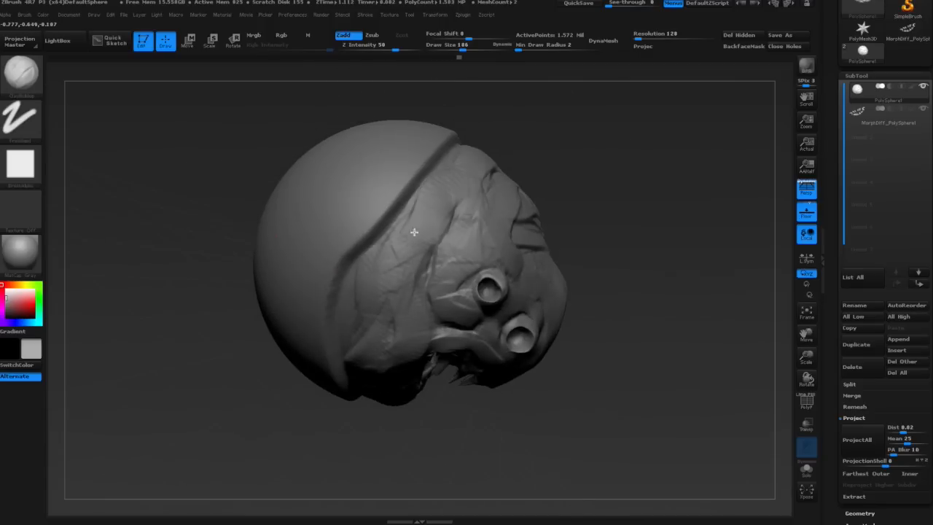
{"action": "mouse_move", "coordinate": [392, 341]}
{"action": "right_mouse_down"}
{"action": "mouse_move", "coordinate": [510, 218]}
{"action": "mouse_move", "coordinate": [462, 319]}
{"action": "right_mouse_up"}
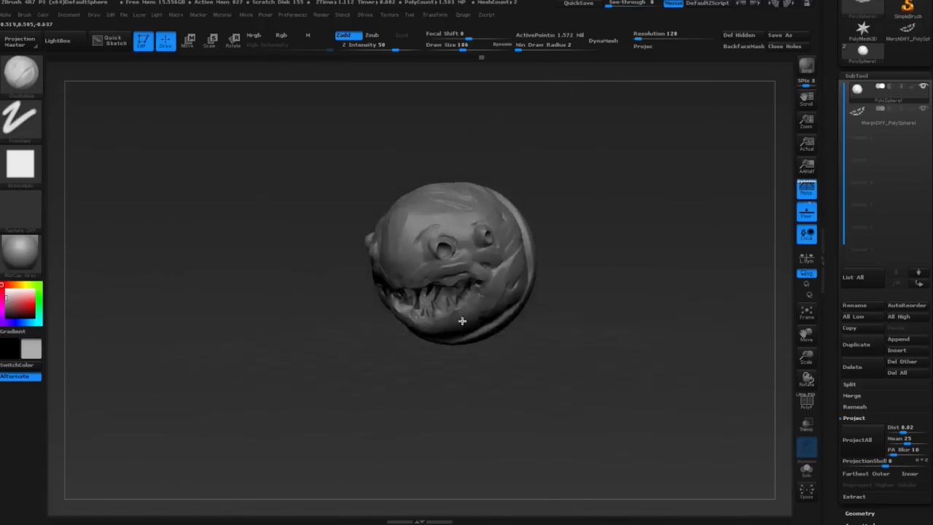
Add smaller ClayBuildup folds on the side of the head in front of the rear rim.
{"action": "key", "text": "space"}
{"action": "left_click", "coordinate": [412, 215]}
{"action": "mouse_move", "coordinate": [510, 241]}
{"action": "right_mouse_down"}
{"action": "mouse_move", "coordinate": [597, 280]}
{"action": "mouse_move", "coordinate": [387, 225]}
{"action": "mouse_move", "coordinate": [408, 237]}
{"action": "mouse_move", "coordinate": [392, 261]}
{"action": "right_mouse_up"}
{"action": "key", "text": "space"}
{"action": "left_click", "coordinate": [408, 237]}
{"action": "right_click_drag", "start_coordinate": [393, 203], "coordinate": [352, 258]}
{"action": "key", "text": "space"}
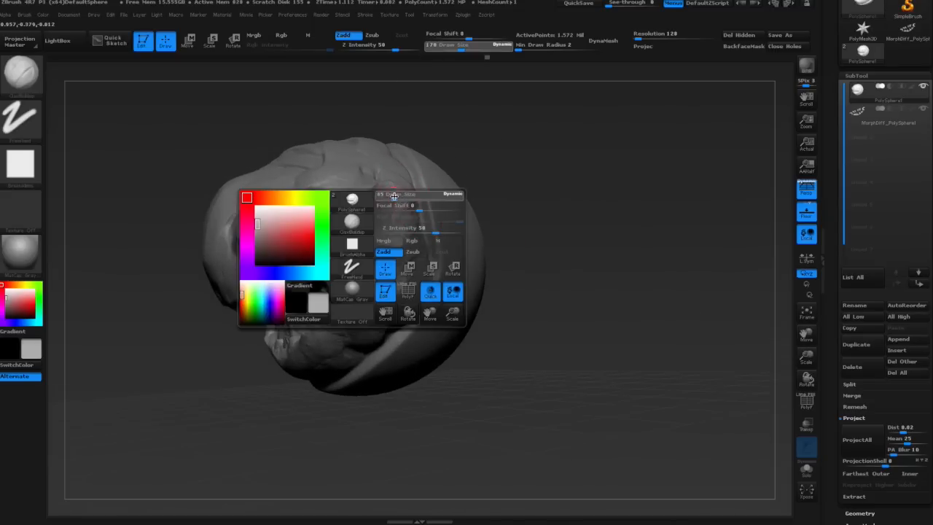
{"action": "left_click", "coordinate": [391, 195]}
{"action": "left_click_drag", "start_coordinate": [397, 207], "coordinate": [400, 200], "text": "alt"}
{"action": "mouse_move", "coordinate": [382, 210]}
{"action": "right_mouse_down"}
{"action": "mouse_move", "coordinate": [396, 208]}
{"action": "mouse_move", "coordinate": [341, 219]}
{"action": "mouse_move", "coordinate": [337, 180]}
{"action": "mouse_move", "coordinate": [350, 171]}
{"action": "mouse_move", "coordinate": [382, 199]}
{"action": "mouse_move", "coordinate": [366, 157]}
{"action": "right_mouse_up"}
Reshape the mouth, jaw and side of the face with the Move brush, adapting the draw size between strokes.
{"action": "key", "text": "b"}
{"action": "key", "text": "m"}
{"action": "key", "text": "v"}
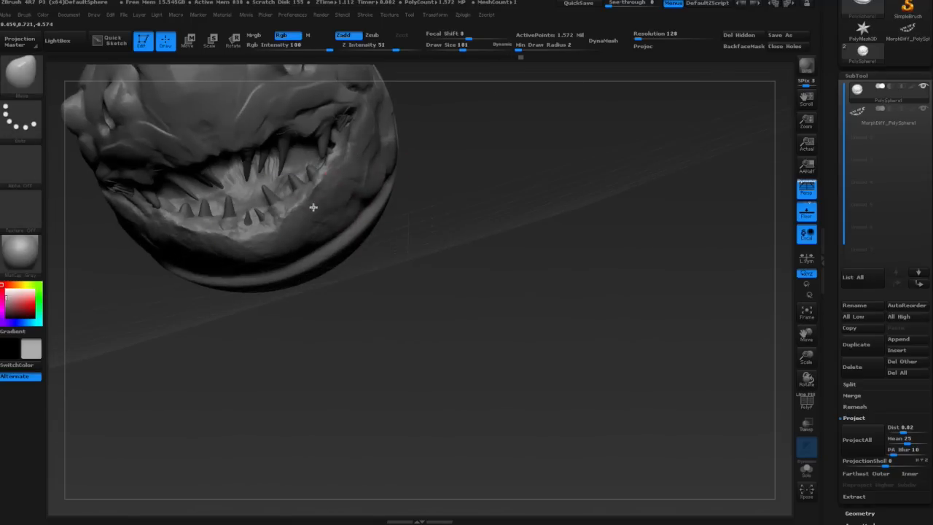
{"action": "mouse_move", "coordinate": [329, 209]}
{"action": "right_mouse_down"}
{"action": "mouse_move", "coordinate": [387, 150]}
{"action": "mouse_move", "coordinate": [332, 168]}
{"action": "mouse_move", "coordinate": [313, 264]}
{"action": "right_mouse_up"}
{"action": "key", "text": "space"}
{"action": "left_click_drag", "start_coordinate": [366, 202], "coordinate": [357, 203]}
{"action": "right_click_drag", "start_coordinate": [358, 202], "coordinate": [278, 269]}
{"action": "key", "text": "space"}
{"action": "mouse_move", "coordinate": [328, 209]}
{"action": "left_mouse_down"}
{"action": "mouse_move", "coordinate": [318, 209]}
{"action": "mouse_move", "coordinate": [347, 183]}
{"action": "left_mouse_up"}
{"action": "key", "text": "space"}
{"action": "left_click_drag", "start_coordinate": [344, 202], "coordinate": [333, 166]}
{"action": "mouse_move", "coordinate": [285, 199]}
{"action": "right_mouse_down"}
{"action": "mouse_move", "coordinate": [314, 182]}
{"action": "mouse_move", "coordinate": [383, 177]}
{"action": "mouse_move", "coordinate": [349, 191]}
{"action": "right_mouse_up"}
Pull the eye sockets and brow into pointed, protruding hoods with the Move brush.
{"action": "key", "text": "b"}
{"action": "key", "text": "m"}
{"action": "key", "text": "v"}
{"action": "left_click_drag", "start_coordinate": [325, 185], "coordinate": [316, 175]}
{"action": "right_click_drag", "start_coordinate": [317, 174], "coordinate": [354, 169]}
{"action": "left_click_drag", "start_coordinate": [332, 178], "coordinate": [325, 165]}
{"action": "mouse_move", "coordinate": [326, 166]}
{"action": "right_mouse_down"}
{"action": "mouse_move", "coordinate": [352, 170]}
{"action": "mouse_move", "coordinate": [292, 178]}
{"action": "right_mouse_up"}
{"action": "key", "text": "space"}
{"action": "left_click_drag", "start_coordinate": [405, 179], "coordinate": [398, 179]}
{"action": "mouse_move", "coordinate": [398, 177]}
{"action": "right_mouse_down"}
{"action": "mouse_move", "coordinate": [402, 164]}
{"action": "mouse_move", "coordinate": [426, 159]}
{"action": "mouse_move", "coordinate": [389, 187]}
{"action": "mouse_move", "coordinate": [401, 254]}
{"action": "mouse_move", "coordinate": [429, 287]}
{"action": "mouse_move", "coordinate": [296, 274]}
{"action": "mouse_move", "coordinate": [303, 171]}
{"action": "mouse_move", "coordinate": [282, 131]}
{"action": "right_mouse_up"}
Carve flowing creases over the forehead and around the eyes with the Selwy fold brush, and build them up with ClayBuildup at draw size 59.
{"action": "key", "text": "1"}
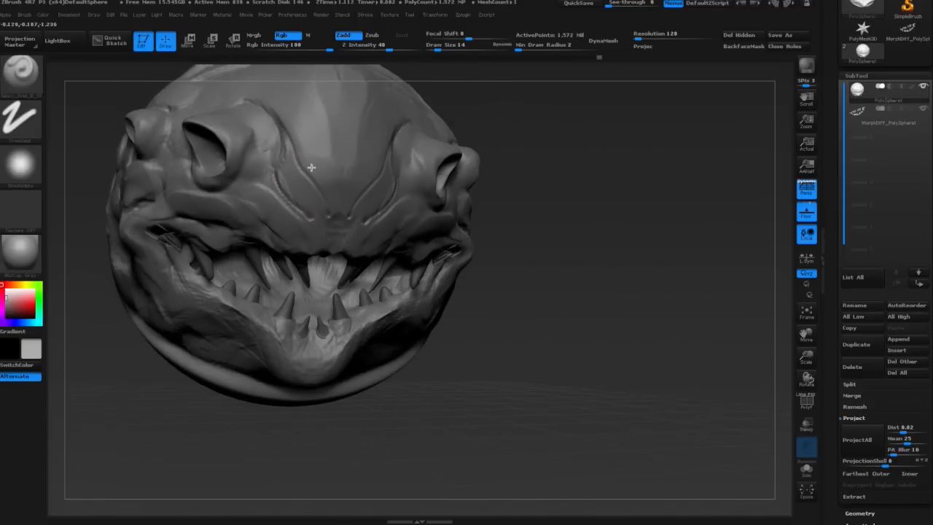
{"action": "right_click_drag", "start_coordinate": [292, 198], "coordinate": [271, 161]}
{"action": "mouse_move", "coordinate": [307, 225]}
{"action": "right_mouse_down", "text": "alt"}
{"action": "mouse_move", "coordinate": [330, 215]}
{"action": "mouse_move", "coordinate": [323, 183]}
{"action": "right_mouse_up", "text": "alt"}
{"action": "right_click_drag", "start_coordinate": [401, 242], "coordinate": [363, 320]}
{"action": "mouse_move", "coordinate": [339, 212]}
{"action": "right_mouse_down"}
{"action": "mouse_move", "coordinate": [416, 209]}
{"action": "mouse_move", "coordinate": [437, 239]}
{"action": "right_mouse_up"}
{"action": "mouse_move", "coordinate": [347, 214]}
{"action": "right_mouse_down"}
{"action": "mouse_move", "coordinate": [476, 212]}
{"action": "mouse_move", "coordinate": [427, 327]}
{"action": "mouse_move", "coordinate": [348, 317]}
{"action": "right_mouse_up"}
{"action": "mouse_move", "coordinate": [491, 187]}
{"action": "right_mouse_down"}
{"action": "mouse_move", "coordinate": [478, 199]}
{"action": "mouse_move", "coordinate": [433, 212]}
{"action": "mouse_move", "coordinate": [427, 204]}
{"action": "right_mouse_up"}
{"action": "left_click_drag", "start_coordinate": [427, 204], "coordinate": [390, 207], "text": "shift"}
{"action": "mouse_move", "coordinate": [390, 207]}
{"action": "right_mouse_down"}
{"action": "mouse_move", "coordinate": [405, 167]}
{"action": "mouse_move", "coordinate": [396, 150]}
{"action": "mouse_move", "coordinate": [455, 152]}
{"action": "mouse_move", "coordinate": [270, 129]}
{"action": "mouse_move", "coordinate": [283, 186]}
{"action": "right_mouse_up"}
{"action": "key", "text": "space"}
{"action": "left_click_drag", "start_coordinate": [283, 185], "coordinate": [287, 186]}
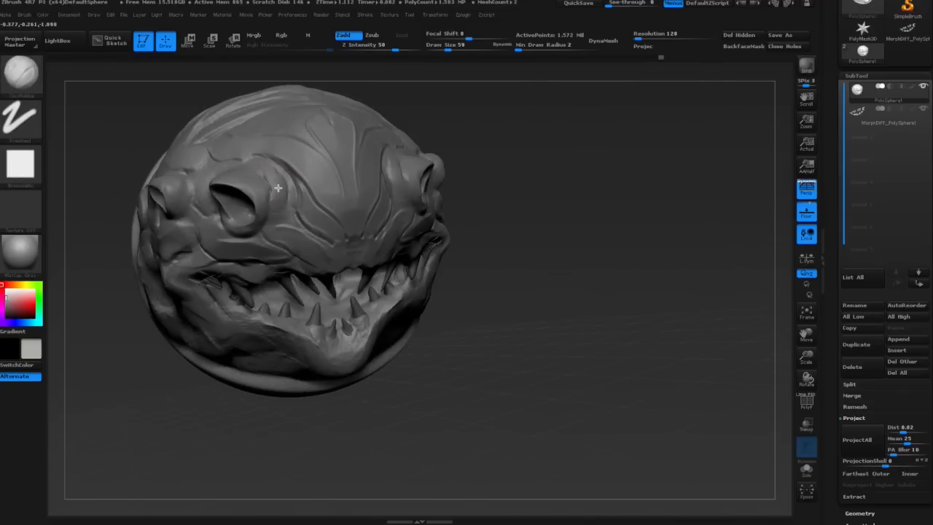
{"action": "mouse_move", "coordinate": [266, 210]}
{"action": "right_mouse_down"}
{"action": "mouse_move", "coordinate": [516, 221]}
{"action": "mouse_move", "coordinate": [454, 253]}
{"action": "right_mouse_up"}
Insert a sphere as an eyeball into the large front eye socket with the InsertSphere brush.
{"action": "left_click", "coordinate": [859, 513]}
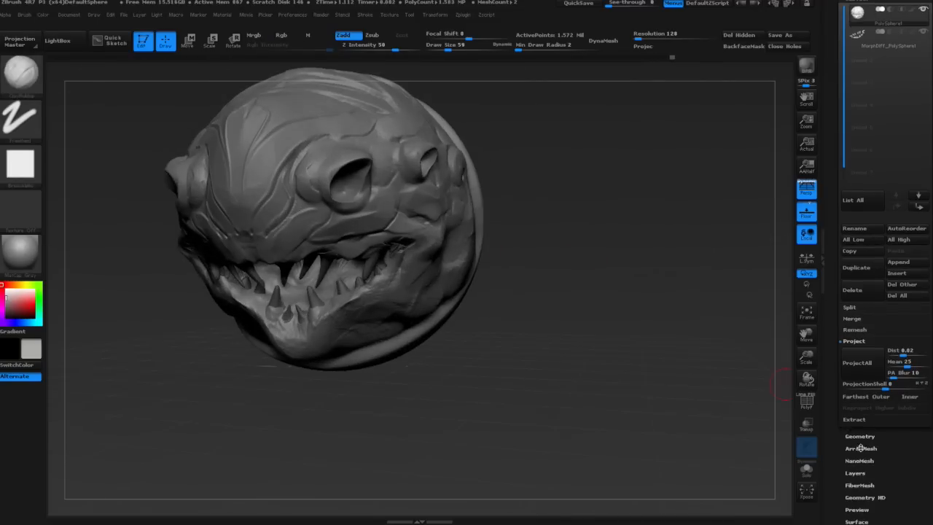
{"action": "left_click", "coordinate": [32, 84]}
{"action": "key", "text": "i"}
{"action": "left_click", "coordinate": [349, 217]}
{"action": "right_click_drag", "start_coordinate": [349, 219], "coordinate": [394, 222]}
{"action": "left_click_drag", "start_coordinate": [329, 185], "coordinate": [345, 192]}
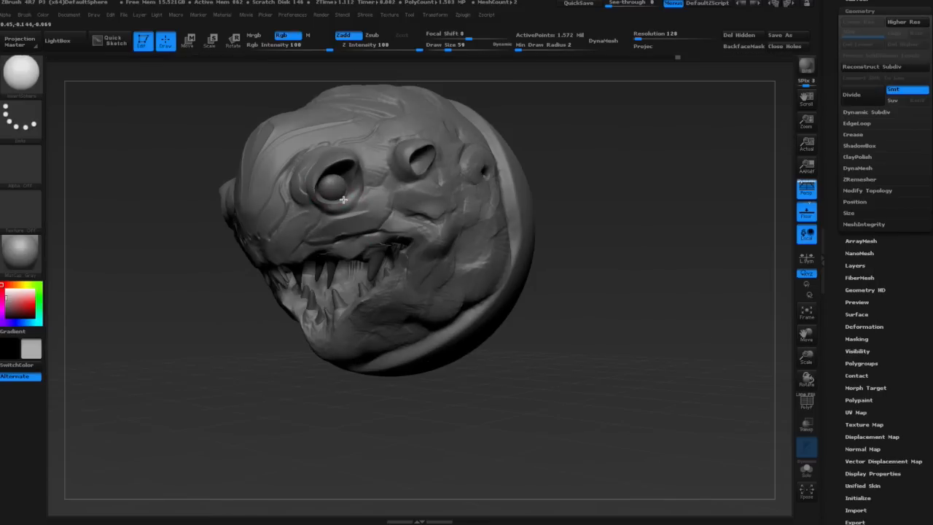
Split the unmasked front eyeballs off the head into their own subtool.
{"action": "right_click_drag", "start_coordinate": [350, 197], "coordinate": [625, 354]}
{"action": "left_click_drag", "start_coordinate": [850, 80], "coordinate": [850, 215]}
{"action": "left_click", "coordinate": [856, 134]}
{"action": "left_click", "coordinate": [857, 515]}
{"action": "left_click_drag", "start_coordinate": [854, 171], "coordinate": [854, 192]}
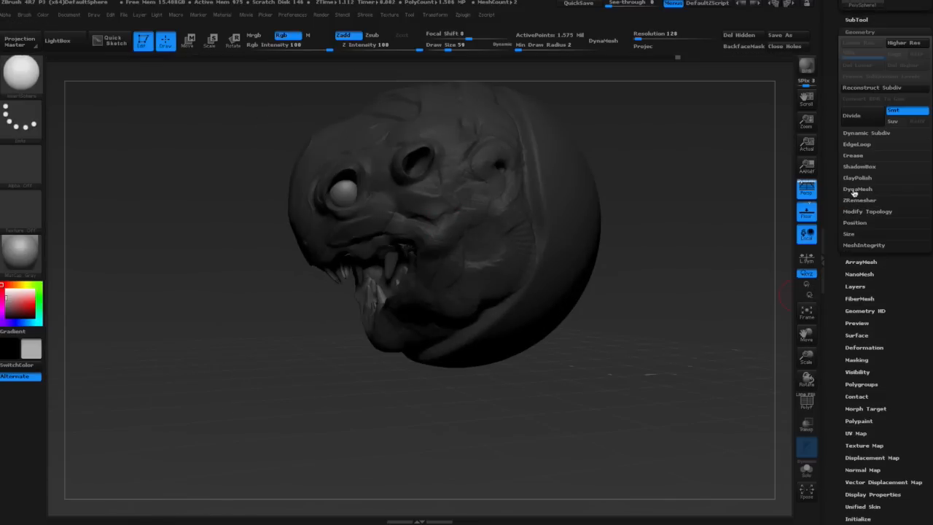
{"action": "left_click", "coordinate": [857, 20]}
{"action": "left_click", "coordinate": [850, 384]}
{"action": "left_click", "coordinate": [876, 428]}
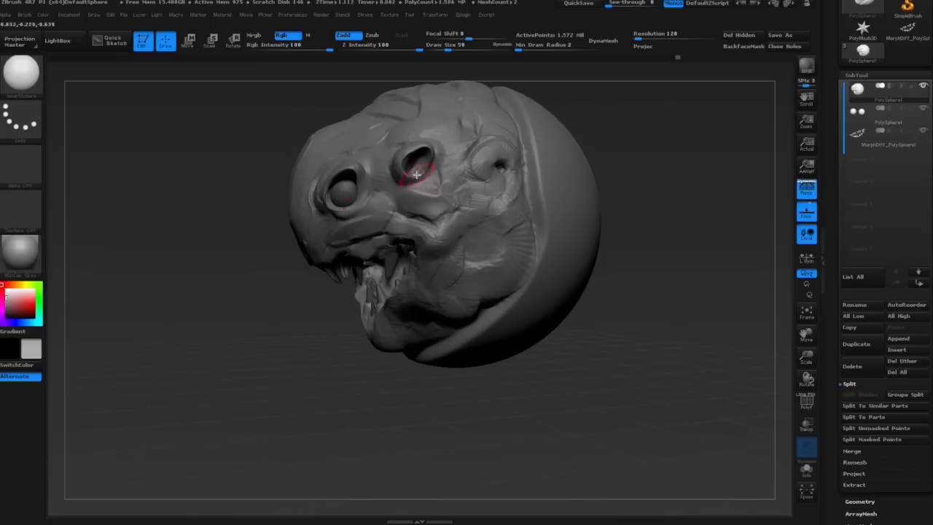
Split the inserted second pair of eyeballs into a separate subtool using the unmasked points.
{"action": "left_click", "coordinate": [874, 428]}
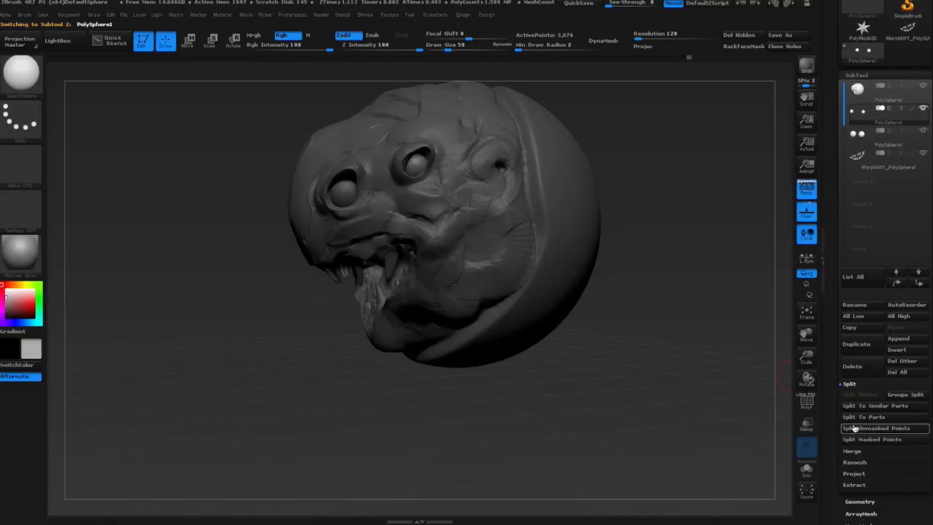
{"action": "left_click", "coordinate": [860, 406]}
{"action": "left_click", "coordinate": [751, 430]}
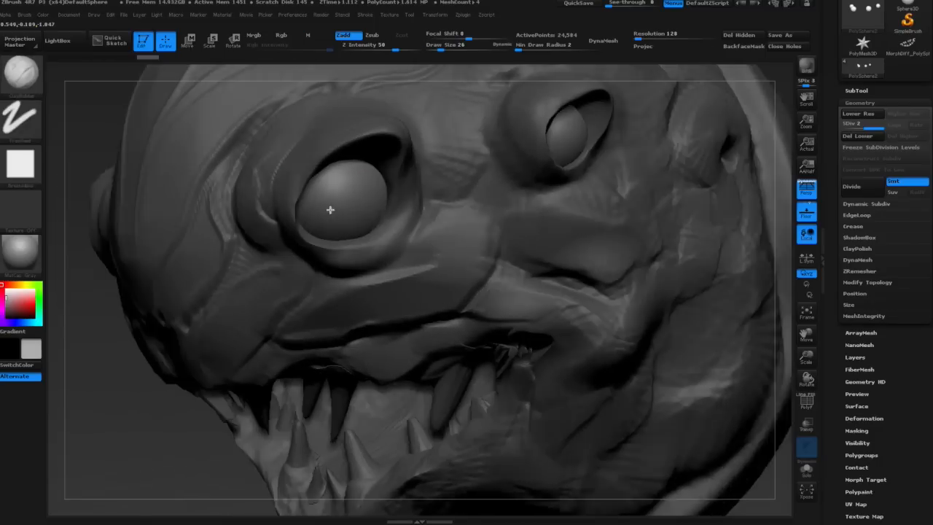
Sculpt form onto the eyeballs with ClayBuildup at draw size 26 and adjust it with the Move brush.
{"action": "left_click_drag", "start_coordinate": [300, 213], "coordinate": [374, 184]}
{"action": "left_click_drag", "start_coordinate": [344, 213], "coordinate": [317, 234]}
{"action": "key", "text": "space"}
{"action": "left_click_drag", "start_coordinate": [331, 191], "coordinate": [325, 191]}
{"action": "mouse_move", "coordinate": [321, 193]}
{"action": "left_mouse_down"}
{"action": "mouse_move", "coordinate": [358, 167]}
{"action": "mouse_move", "coordinate": [374, 191]}
{"action": "left_mouse_up"}
{"action": "mouse_move", "coordinate": [535, 153]}
{"action": "left_mouse_down"}
{"action": "mouse_move", "coordinate": [581, 125]}
{"action": "mouse_move", "coordinate": [588, 142]}
{"action": "mouse_move", "coordinate": [574, 159]}
{"action": "mouse_move", "coordinate": [576, 118]}
{"action": "left_mouse_up"}
{"action": "key", "text": "b"}
{"action": "key", "text": "m"}
{"action": "key", "text": "v"}
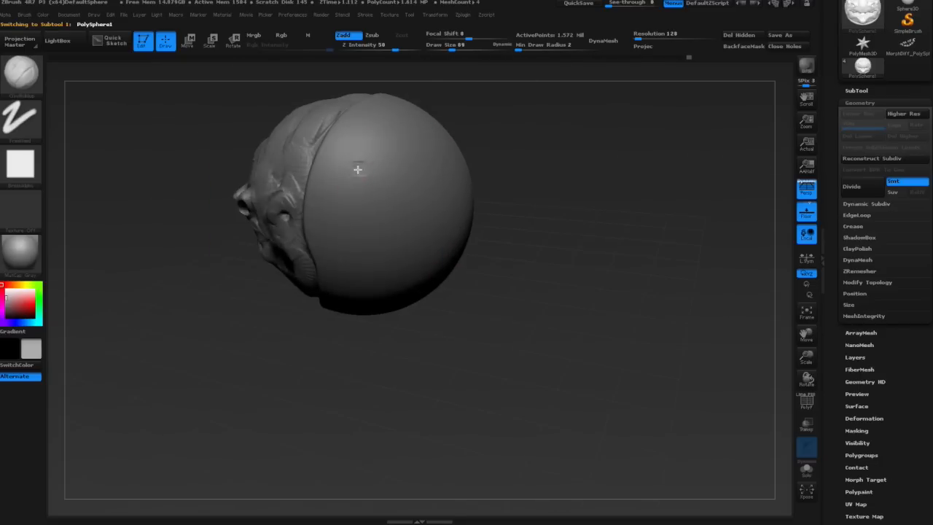
Insert the Circular_20 part of the IMM ModelKit brush on the smooth rear sphere of the head.
{"action": "key", "text": "b"}
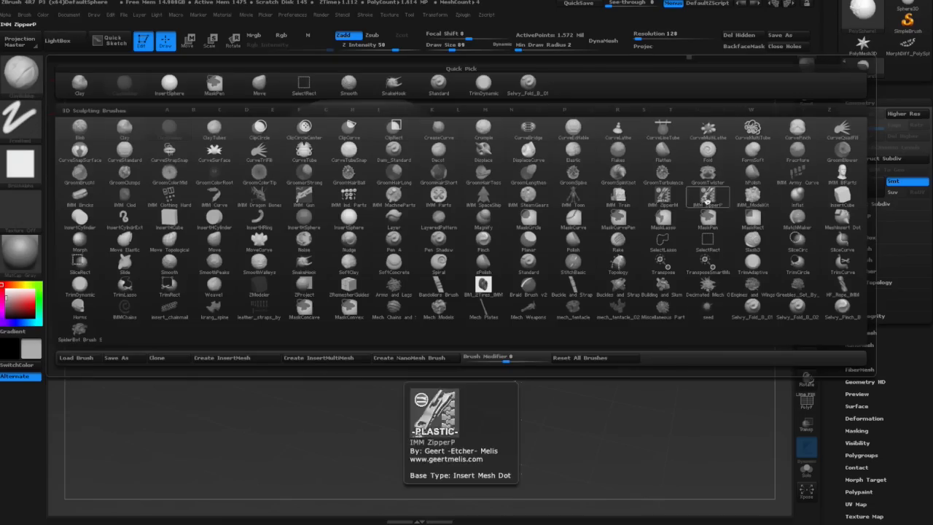
{"action": "left_click", "coordinate": [586, 299]}
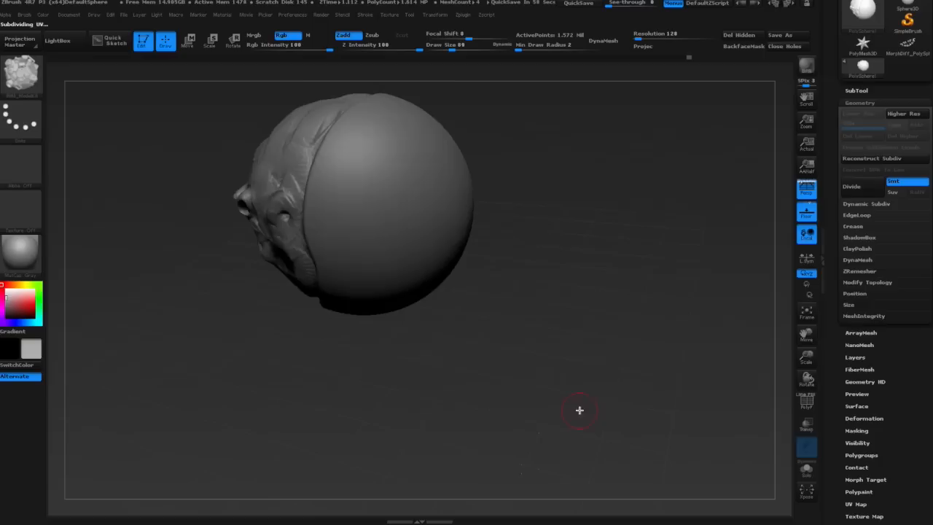
{"action": "key", "text": "m"}
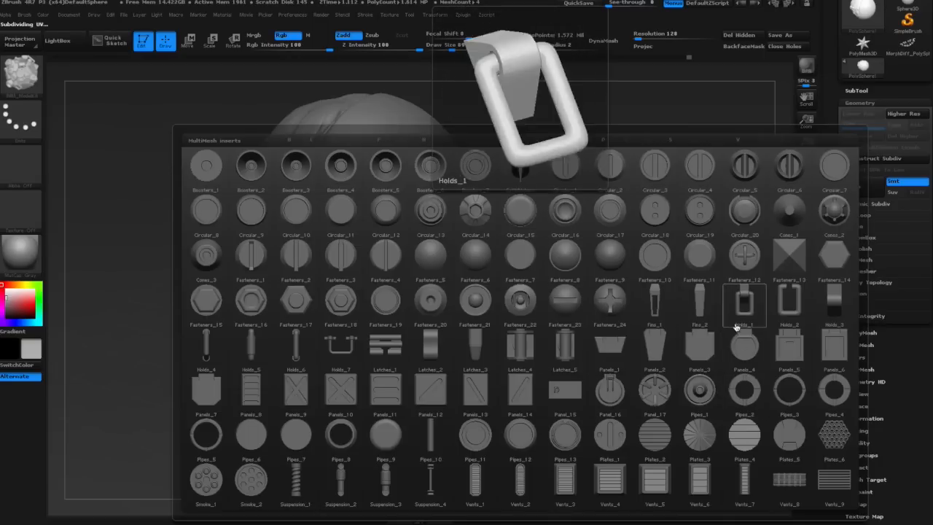
{"action": "left_click", "coordinate": [745, 214]}
{"action": "left_click_drag", "start_coordinate": [510, 211], "coordinate": [600, 216]}
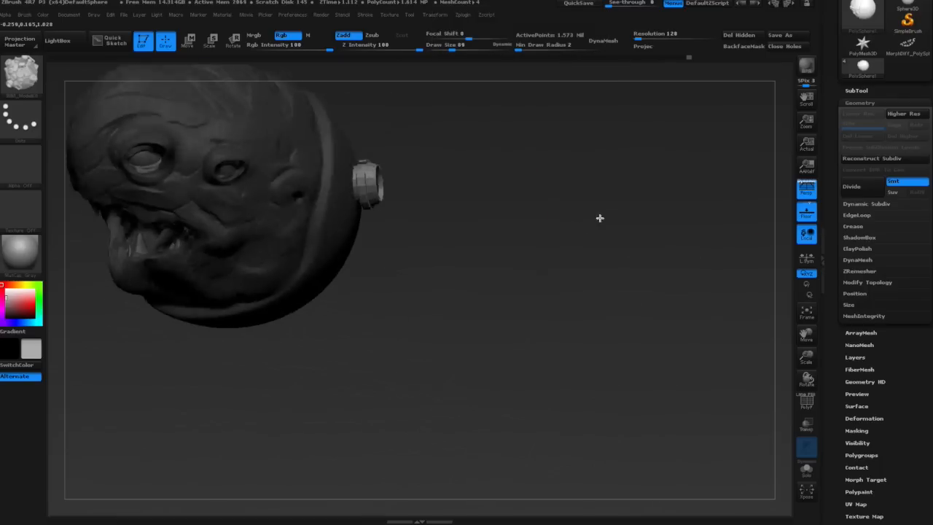
Reposition the inserted circular part with Transpose Move and clear the mask.
{"action": "key", "text": "w"}
{"action": "left_click_drag", "start_coordinate": [481, 197], "coordinate": [510, 226]}
{"action": "left_click_drag", "start_coordinate": [392, 224], "coordinate": [357, 237]}
{"action": "mouse_move", "coordinate": [495, 226]}
{"action": "left_mouse_down", "text": "ctrl"}
{"action": "mouse_move", "coordinate": [513, 239]}
{"action": "mouse_move", "coordinate": [389, 227]}
{"action": "mouse_move", "coordinate": [434, 247]}
{"action": "left_mouse_up", "text": "ctrl"}
{"action": "key", "text": "q"}
Place smaller circular parts over the upper rear of the head and switch back to the ClayBuildup brush.
{"action": "left_click", "coordinate": [24, 15]}
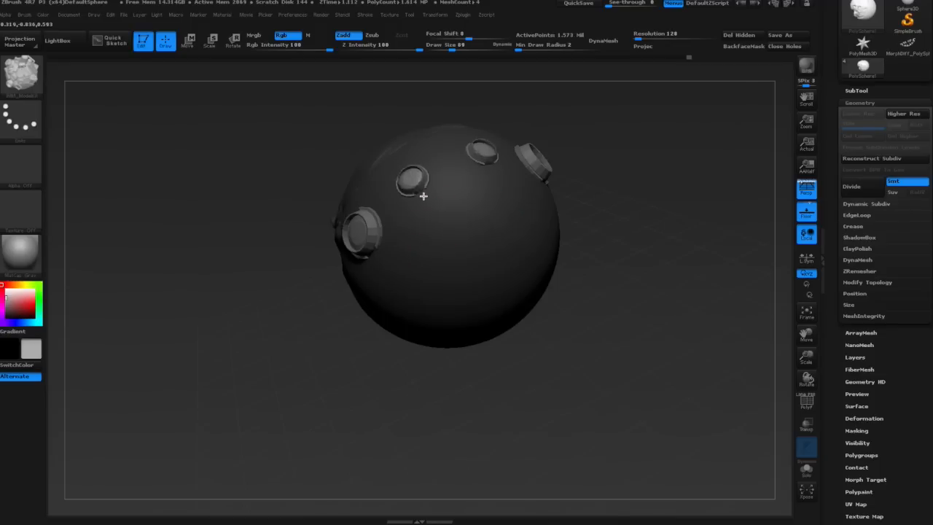
{"action": "left_click_drag", "start_coordinate": [423, 197], "coordinate": [458, 235]}
{"action": "mouse_move", "coordinate": [458, 267]}
{"action": "right_mouse_down"}
{"action": "mouse_move", "coordinate": [581, 261]}
{"action": "mouse_move", "coordinate": [549, 240]}
{"action": "mouse_move", "coordinate": [544, 279]}
{"action": "mouse_move", "coordinate": [561, 248]}
{"action": "right_mouse_up"}
{"action": "key", "text": "b"}
{"action": "key", "text": "c"}
{"action": "key", "text": "b"}
Load the Sphere3D primitive and convert it into a PolyMesh3D.
{"action": "left_click_drag", "start_coordinate": [897, 72], "coordinate": [898, 173]}
{"action": "left_click", "coordinate": [907, 101]}
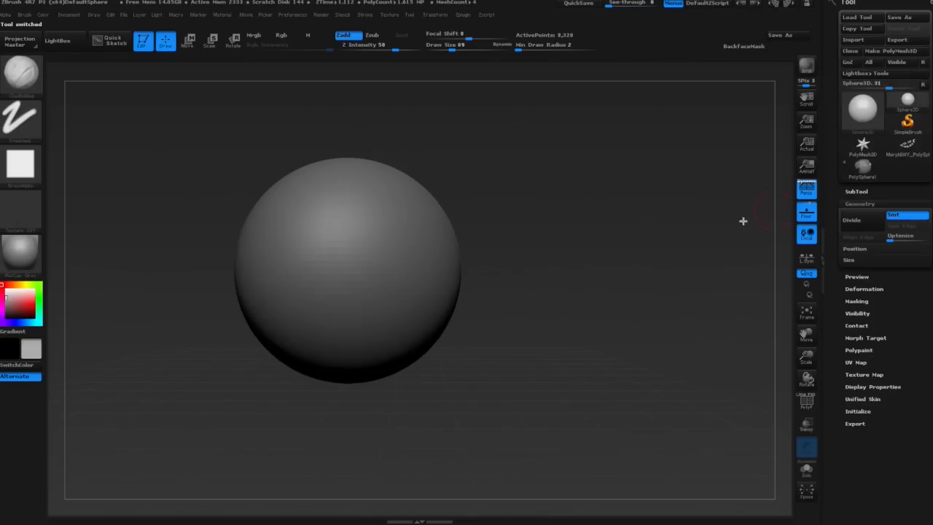
{"action": "right_click_drag", "start_coordinate": [742, 221], "coordinate": [710, 149], "text": "ctrl"}
{"action": "left_click", "coordinate": [188, 42]}
{"action": "right_click_drag", "start_coordinate": [390, 198], "coordinate": [376, 288], "text": "alt"}
{"action": "right_click_drag", "start_coordinate": [378, 333], "coordinate": [379, 297], "text": "alt"}
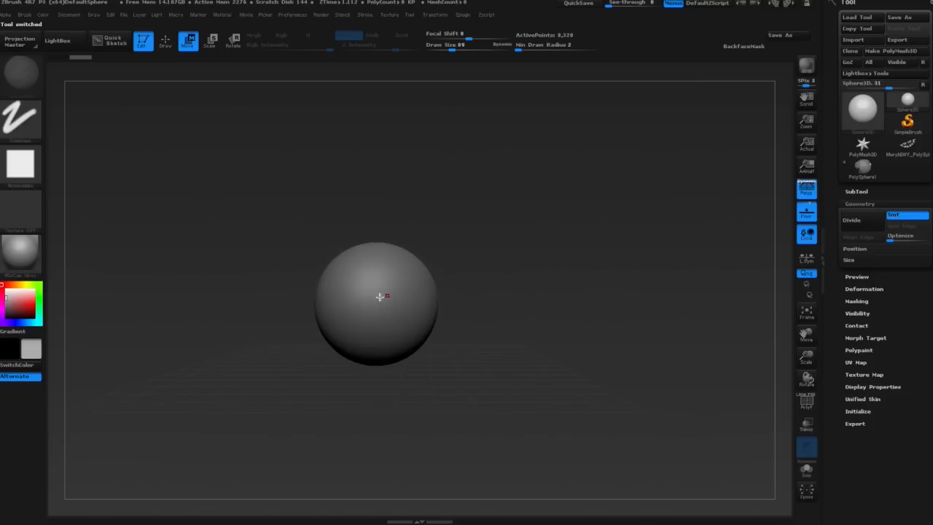
{"action": "left_click", "coordinate": [890, 50]}
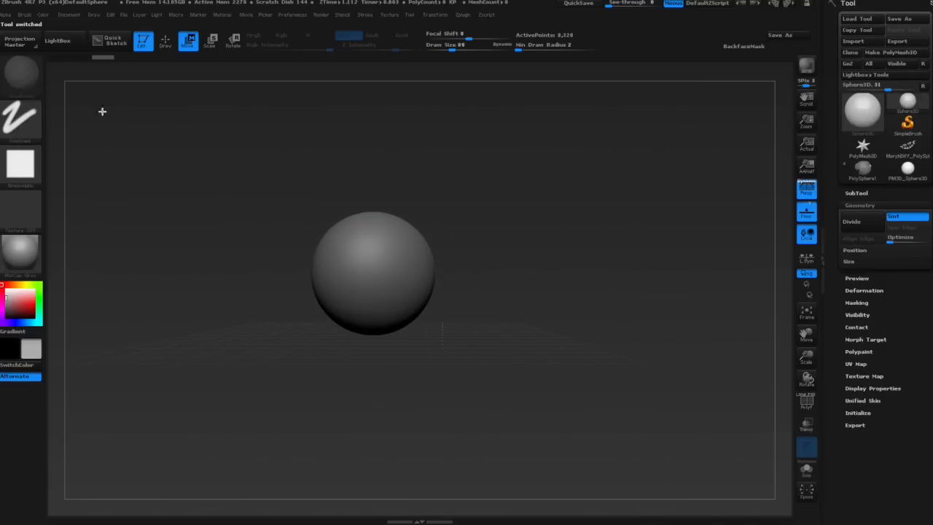
Enlarge the Move brush and make the converted PM3D_Sphere3D the active tool for sculpting.
{"action": "key", "text": "s"}
{"action": "left_click_drag", "start_coordinate": [315, 178], "coordinate": [403, 196]}
{"action": "left_click", "coordinate": [379, 222]}
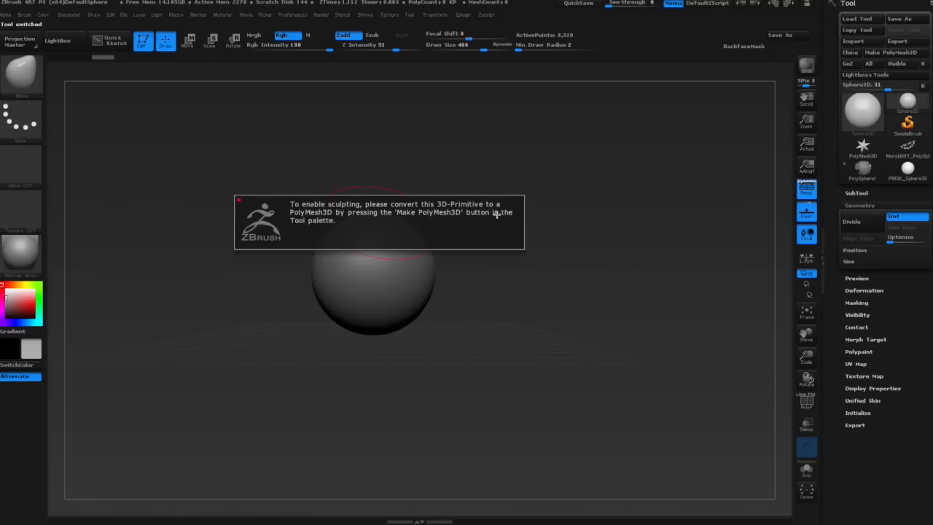
{"action": "left_click", "coordinate": [908, 170]}
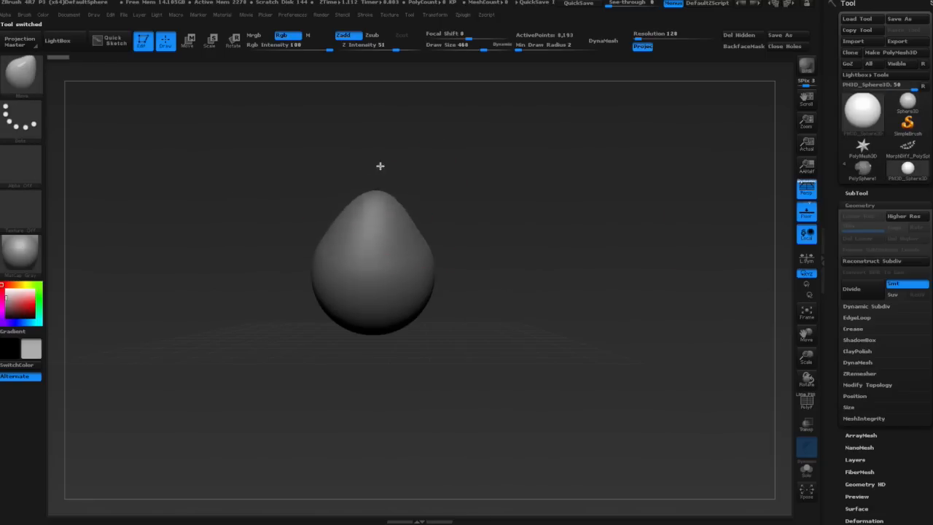
{"action": "key", "text": "w"}
{"action": "mouse_move", "coordinate": [329, 273]}
{"action": "left_mouse_down"}
{"action": "mouse_move", "coordinate": [397, 121]}
{"action": "mouse_move", "coordinate": [400, 84]}
{"action": "left_mouse_up"}
{"action": "key", "text": "q"}
{"action": "key", "text": "w"}
{"action": "left_click_drag", "start_coordinate": [519, 219], "coordinate": [508, 252]}
{"action": "key", "text": "ctrl+z"}
{"action": "key", "text": "ctrl+z"}
{"action": "key", "text": "ctrl+z"}
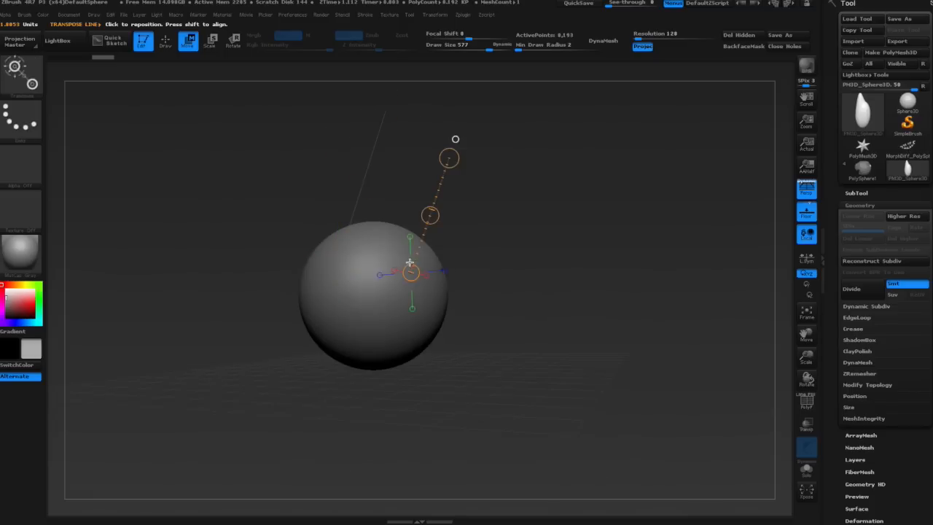
{"action": "left_click_drag", "start_coordinate": [435, 231], "coordinate": [438, 202], "text": "shift"}
{"action": "left_click_drag", "start_coordinate": [437, 201], "coordinate": [435, 104]}
{"action": "key", "text": "ctrl+z"}
Stretch the sphere upward with the Transpose line and begin tapering its upper part.
{"action": "right_click_drag", "start_coordinate": [427, 317], "coordinate": [393, 258]}
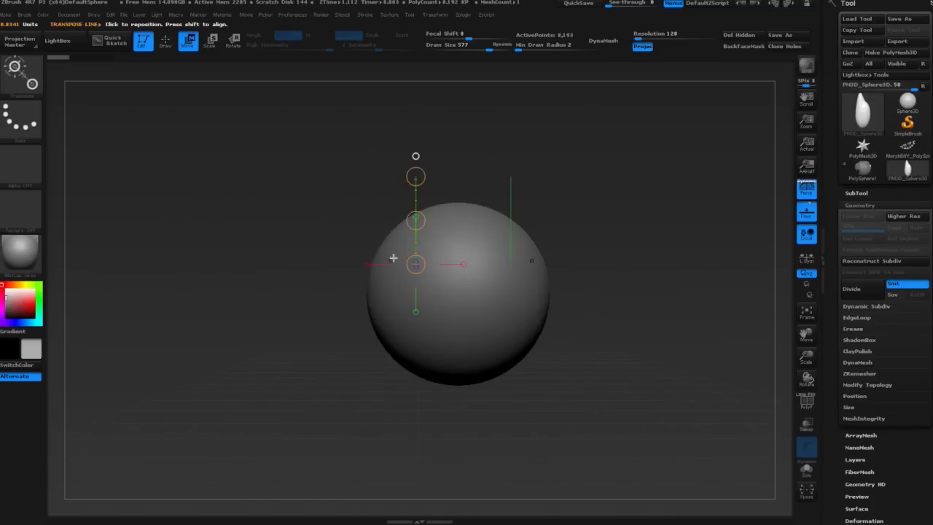
{"action": "left_click_drag", "start_coordinate": [416, 177], "coordinate": [398, 55]}
{"action": "left_click_drag", "start_coordinate": [520, 178], "coordinate": [514, 240]}
{"action": "mouse_move", "coordinate": [514, 239]}
{"action": "right_mouse_down"}
{"action": "mouse_move", "coordinate": [493, 210]}
{"action": "mouse_move", "coordinate": [545, 232]}
{"action": "right_mouse_up"}
{"action": "left_click_drag", "start_coordinate": [546, 232], "coordinate": [490, 235]}
Pull the stretched sphere's upper part into a curved, pointed horn and smooth its body.
{"action": "key", "text": "space"}
{"action": "left_click", "coordinate": [502, 148]}
{"action": "right_click_drag", "start_coordinate": [467, 110], "coordinate": [412, 200], "text": "alt"}
{"action": "left_click_drag", "start_coordinate": [412, 200], "coordinate": [470, 102]}
{"action": "key", "text": "space"}
{"action": "left_click_drag", "start_coordinate": [398, 291], "coordinate": [418, 361], "text": "shift"}
{"action": "left_click_drag", "start_coordinate": [367, 228], "coordinate": [376, 226]}
Isolate the horn's upper part with a rectangular selection, hiding the bulbous base.
{"action": "right_click_drag", "start_coordinate": [376, 226], "coordinate": [444, 248], "text": "ctrl"}
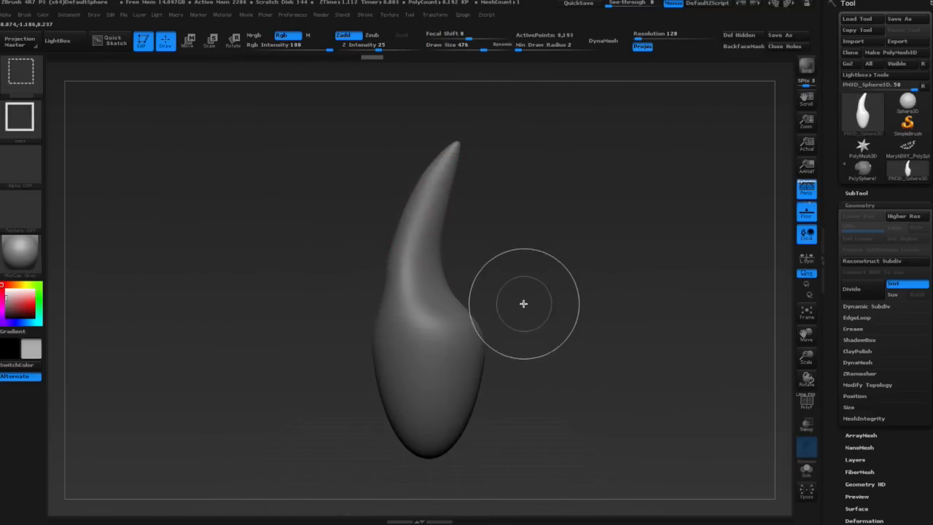
{"action": "right_click_drag", "start_coordinate": [522, 304], "coordinate": [480, 284], "text": "alt"}
{"action": "left_click_drag", "start_coordinate": [292, 107], "coordinate": [513, 290], "text": "ctrl+shift"}
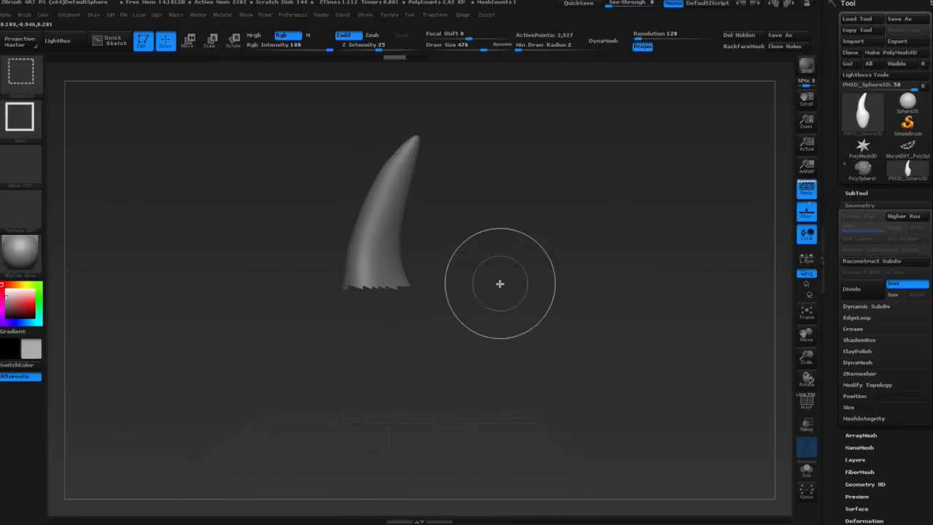
{"action": "right_click_drag", "start_coordinate": [455, 300], "coordinate": [386, 295], "text": "ctrl"}
Carve lengthwise grooves into the horn at subdivision level 3 with the Selwy fold brush at draw size 45.
{"action": "key", "text": "space"}
{"action": "left_click_drag", "start_coordinate": [437, 232], "coordinate": [427, 231]}
{"action": "mouse_move", "coordinate": [430, 197]}
{"action": "right_mouse_down"}
{"action": "mouse_move", "coordinate": [394, 168]}
{"action": "mouse_move", "coordinate": [381, 175]}
{"action": "right_mouse_up"}
{"action": "right_click_drag", "start_coordinate": [396, 135], "coordinate": [372, 140]}
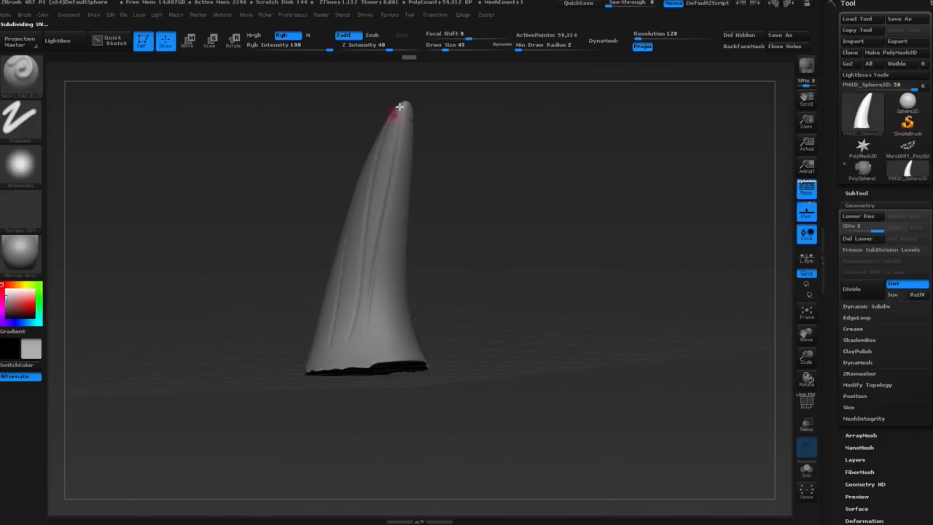
{"action": "right_click_drag", "start_coordinate": [399, 108], "coordinate": [376, 144]}
Build up the ridges between the grooves around the whole horn with ClayBuildup.
{"action": "key", "text": "b"}
{"action": "key", "text": "c"}
{"action": "key", "text": "b"}
{"action": "mouse_move", "coordinate": [320, 294]}
{"action": "right_mouse_down"}
{"action": "mouse_move", "coordinate": [302, 250]}
{"action": "mouse_move", "coordinate": [306, 218]}
{"action": "mouse_move", "coordinate": [374, 235]}
{"action": "mouse_move", "coordinate": [351, 340]}
{"action": "mouse_move", "coordinate": [301, 291]}
{"action": "right_mouse_up"}
{"action": "left_click_drag", "start_coordinate": [300, 291], "coordinate": [302, 366]}
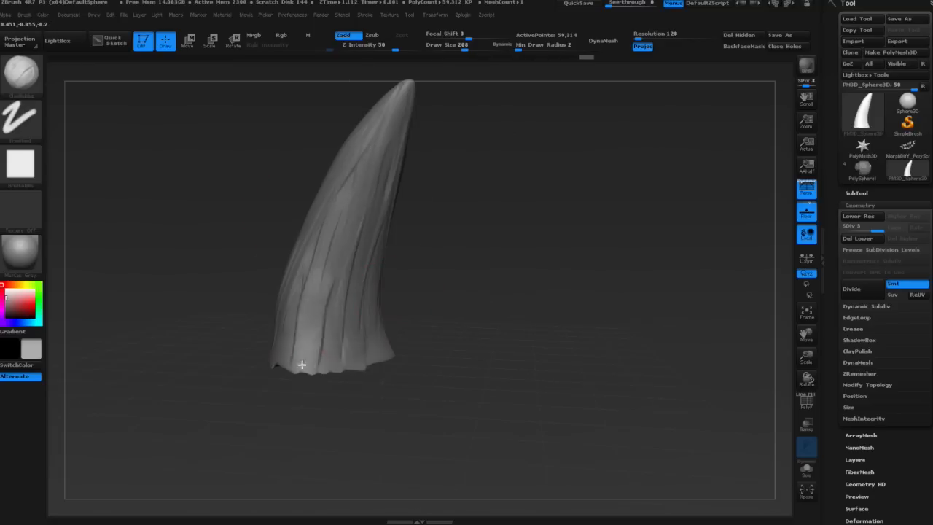
{"action": "right_click_drag", "start_coordinate": [302, 366], "coordinate": [314, 153]}
{"action": "left_click_drag", "start_coordinate": [313, 153], "coordinate": [269, 283]}
{"action": "right_click_drag", "start_coordinate": [269, 283], "coordinate": [357, 258]}
{"action": "key", "text": "space"}
{"action": "mouse_move", "coordinate": [406, 198]}
{"action": "right_mouse_down"}
{"action": "mouse_move", "coordinate": [373, 205]}
{"action": "mouse_move", "coordinate": [366, 146]}
{"action": "mouse_move", "coordinate": [379, 102]}
{"action": "right_mouse_up"}
{"action": "right_click_drag", "start_coordinate": [379, 149], "coordinate": [445, 241]}
Refine the horn's overall curve and silhouette with a large Move brush.
{"action": "key", "text": "b"}
{"action": "key", "text": "m"}
{"action": "key", "text": "v"}
{"action": "key", "text": "space"}
{"action": "left_click_drag", "start_coordinate": [394, 219], "coordinate": [429, 222]}
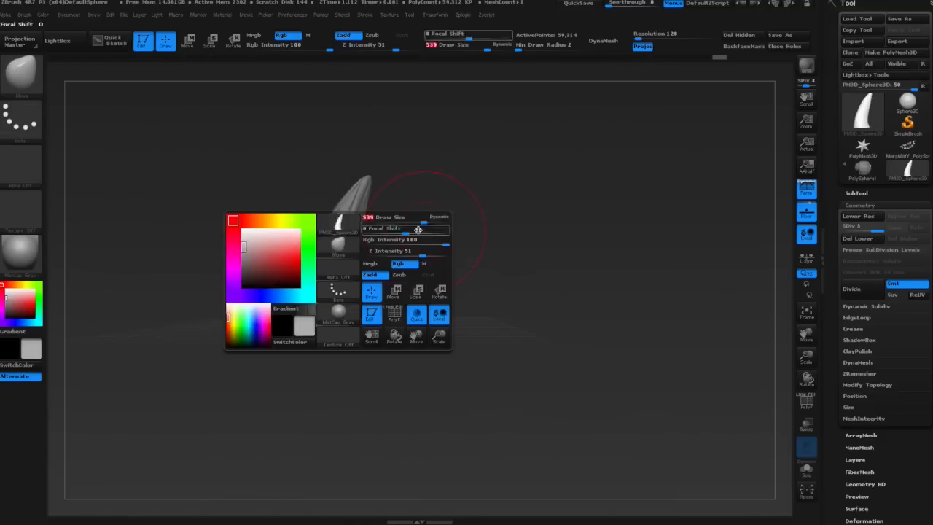
{"action": "right_click_drag", "start_coordinate": [428, 221], "coordinate": [365, 270]}
{"action": "key", "text": "bracketleft"}
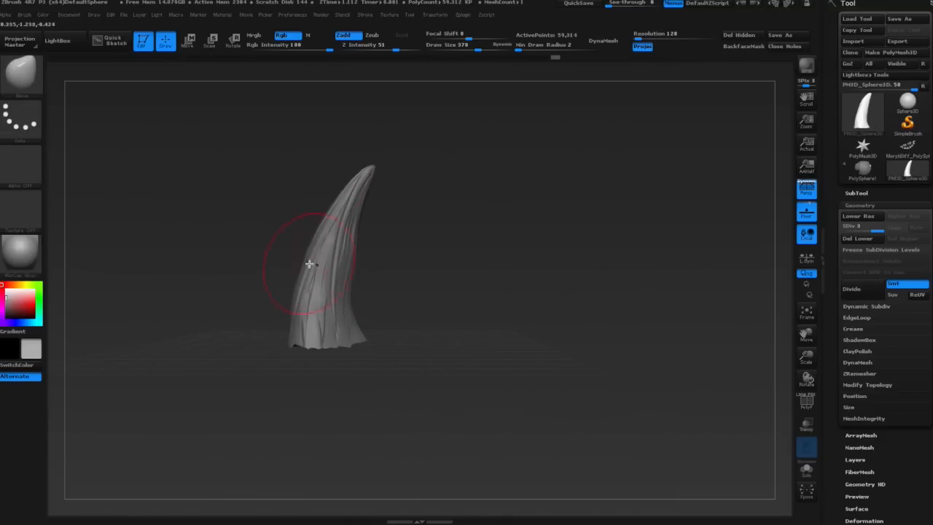
{"action": "key", "text": "bracketright"}
{"action": "right_click_drag", "start_coordinate": [309, 264], "coordinate": [375, 222], "text": "alt"}
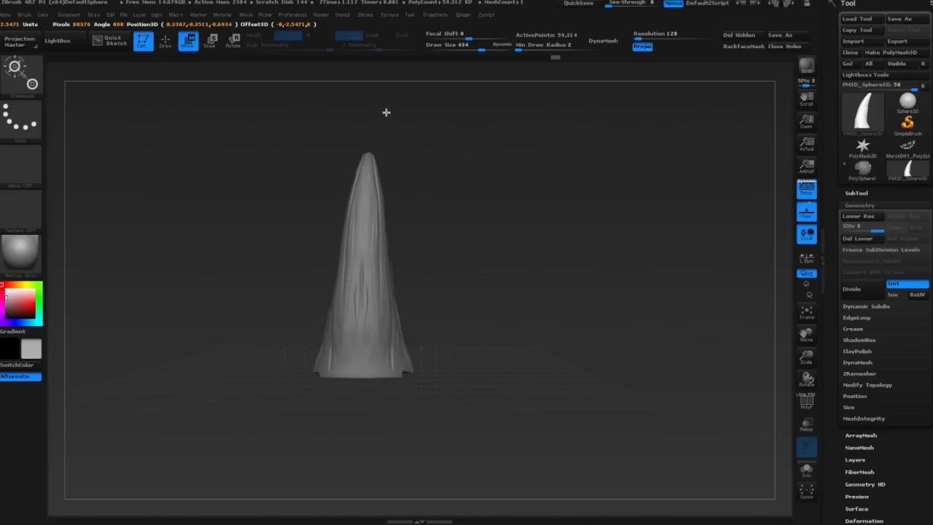
{"action": "right_click_drag", "start_coordinate": [386, 112], "coordinate": [471, 289]}
{"action": "key", "text": "q"}
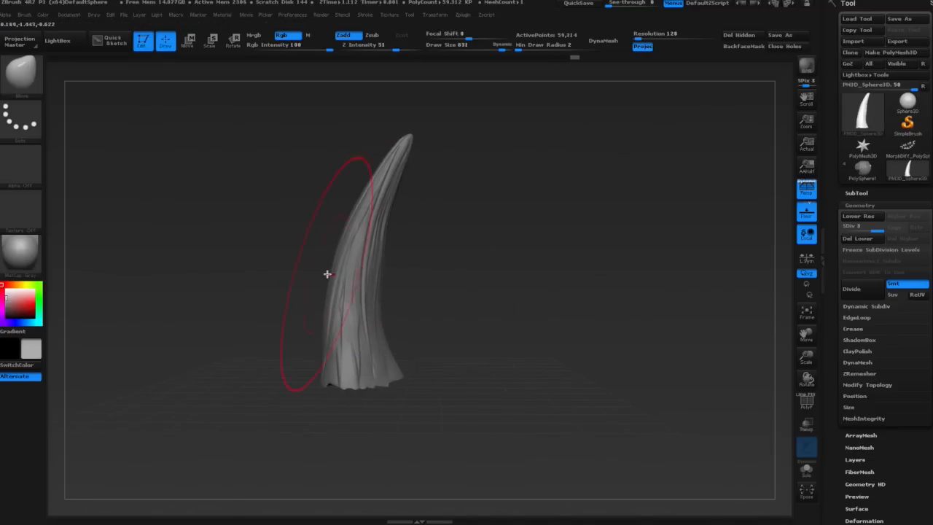
{"action": "right_click_drag", "start_coordinate": [418, 132], "coordinate": [417, 122]}
Select the SnakeHook brush and turn on its accurate curve mode (AccuCurve).
{"action": "left_click", "coordinate": [29, 77]}
{"action": "key", "text": "s"}
{"action": "key", "text": "h"}
{"action": "left_click", "coordinate": [24, 15]}
{"action": "left_click_drag", "start_coordinate": [27, 450], "coordinate": [29, 317]}
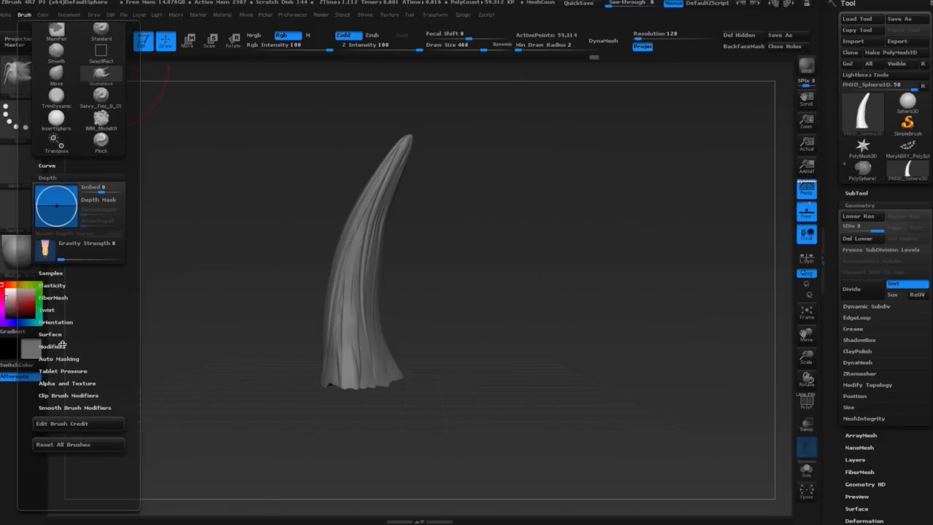
{"action": "left_click", "coordinate": [60, 357]}
{"action": "left_click", "coordinate": [57, 172]}
{"action": "left_click", "coordinate": [55, 63]}
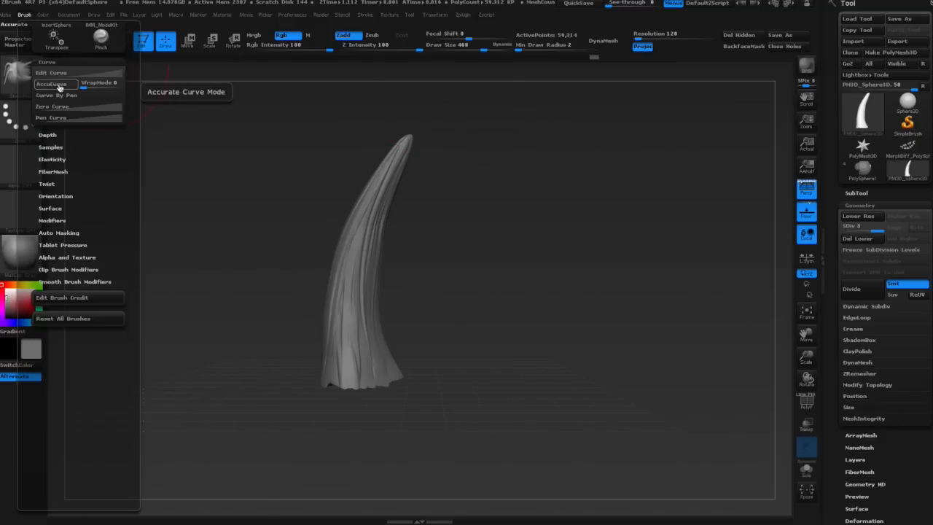
Pull the horn's rounded tip to a finer point, finishing with the Move brush at draw size 226.
{"action": "left_click_drag", "start_coordinate": [426, 137], "coordinate": [395, 179], "text": "alt"}
{"action": "key", "text": "space"}
{"action": "mouse_move", "coordinate": [395, 172]}
{"action": "left_mouse_down"}
{"action": "mouse_move", "coordinate": [373, 171]}
{"action": "mouse_move", "coordinate": [406, 133]}
{"action": "mouse_move", "coordinate": [380, 172]}
{"action": "mouse_move", "coordinate": [389, 154]}
{"action": "left_mouse_up"}
{"action": "key", "text": "ctrl+z"}
{"action": "key", "text": "space"}
{"action": "key", "text": "ctrl+z"}
{"action": "key", "text": "space"}
{"action": "left_click_drag", "start_coordinate": [388, 175], "coordinate": [382, 174]}
{"action": "key", "text": "f"}
{"action": "left_click_drag", "start_coordinate": [430, 295], "coordinate": [442, 302]}
{"action": "key", "text": "space"}
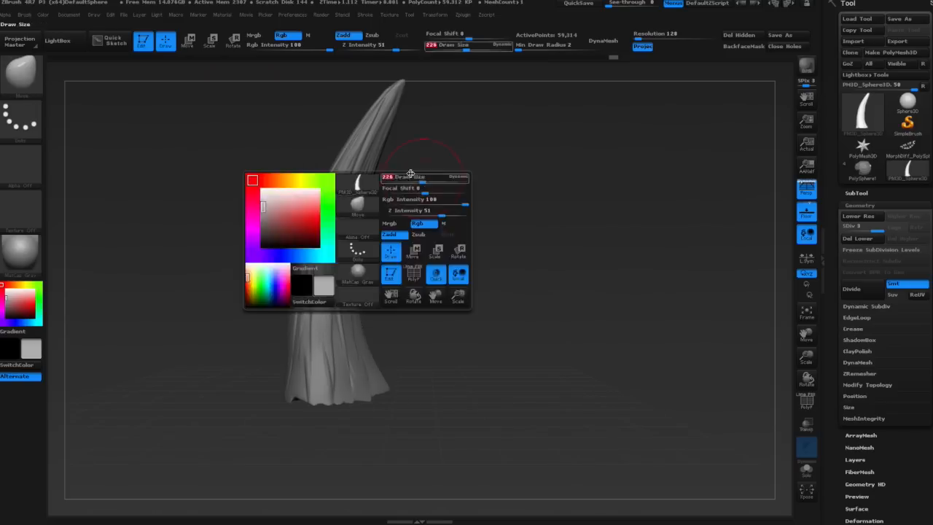
Delete the horn's lower subdivision levels, then pre-process it and decimate it to about 13.3 % with Decimation Master.
{"action": "key", "text": "w"}
{"action": "left_click_drag", "start_coordinate": [477, 247], "coordinate": [559, 217]}
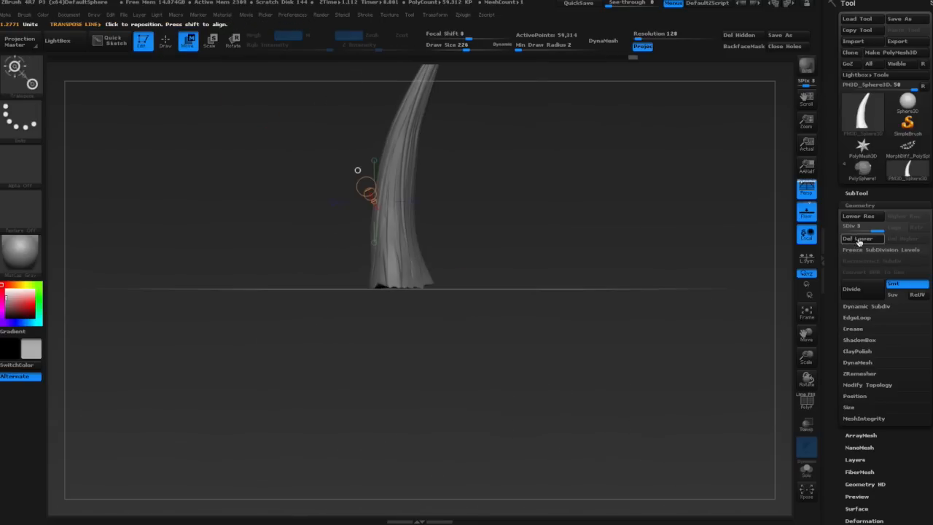
{"action": "left_click", "coordinate": [462, 18]}
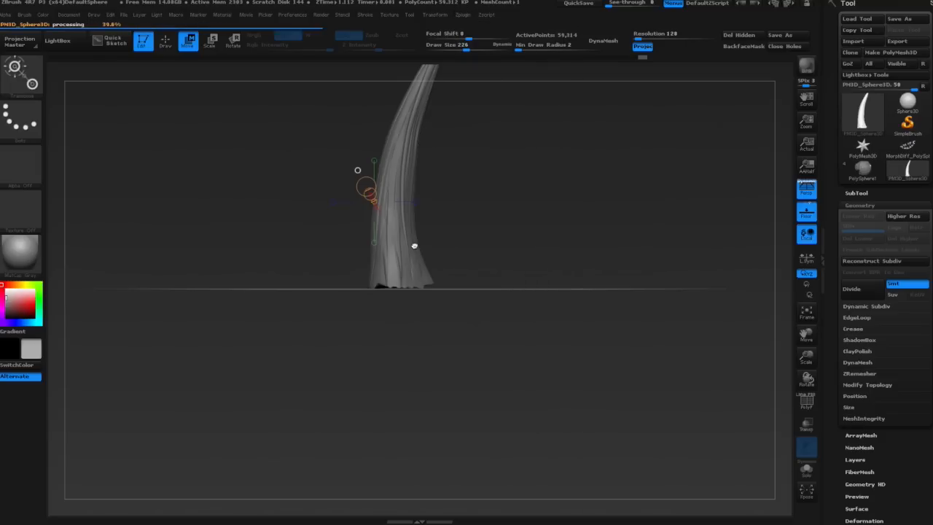
{"action": "left_click", "coordinate": [467, 15]}
{"action": "left_click", "coordinate": [475, 219]}
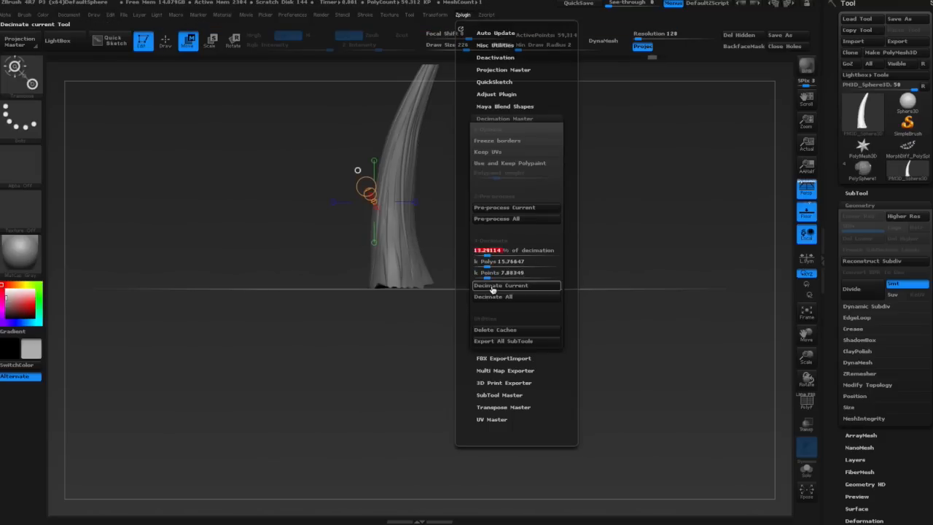
{"action": "left_click", "coordinate": [492, 286]}
Try to create an InsertMesh brush from the horn viewed from its base and check it on the head.
{"action": "left_click_drag", "start_coordinate": [506, 138], "coordinate": [549, 343]}
{"action": "mouse_move", "coordinate": [116, 115]}
{"action": "left_mouse_down"}
{"action": "mouse_move", "coordinate": [658, 452]}
{"action": "mouse_move", "coordinate": [408, 354]}
{"action": "mouse_move", "coordinate": [519, 281]}
{"action": "left_mouse_up"}
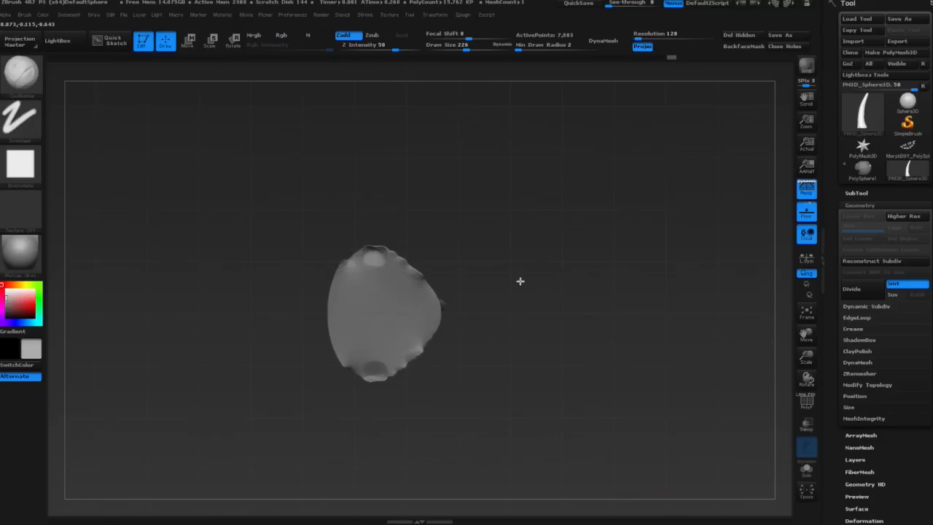
{"action": "left_click", "coordinate": [22, 74]}
{"action": "left_click", "coordinate": [229, 352]}
{"action": "left_click", "coordinate": [386, 175]}
{"action": "left_click", "coordinate": [863, 169]}
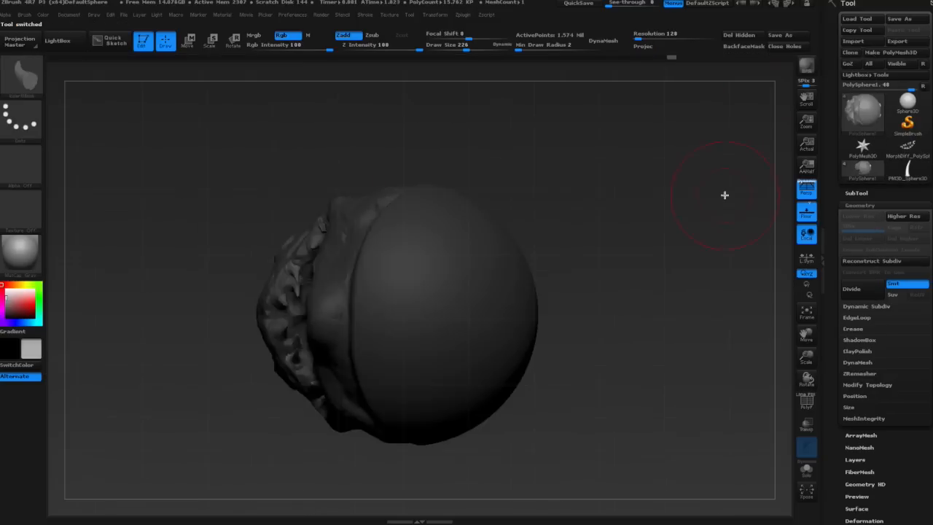
{"action": "left_click_drag", "start_coordinate": [724, 196], "coordinate": [591, 285]}
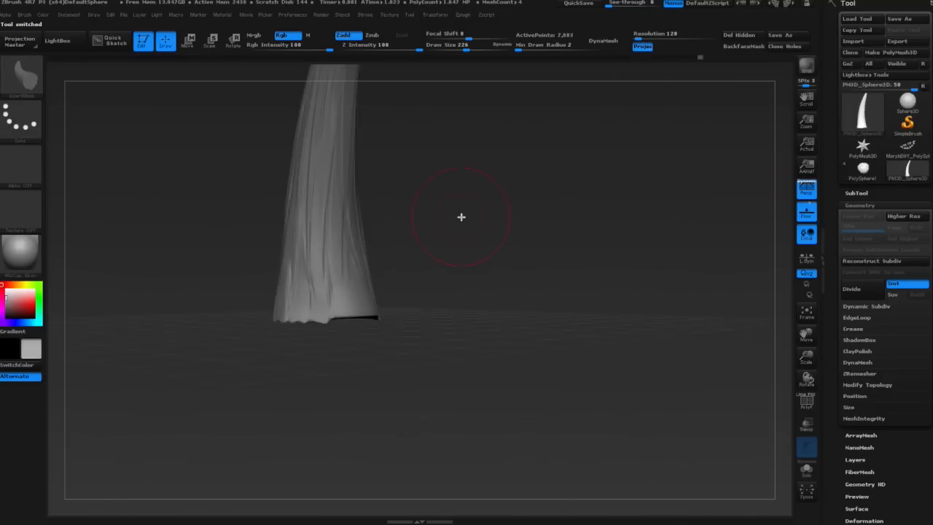
Create a new InsertMesh brush from the horn viewed from its tip.
{"action": "left_click_drag", "start_coordinate": [460, 217], "coordinate": [467, 343]}
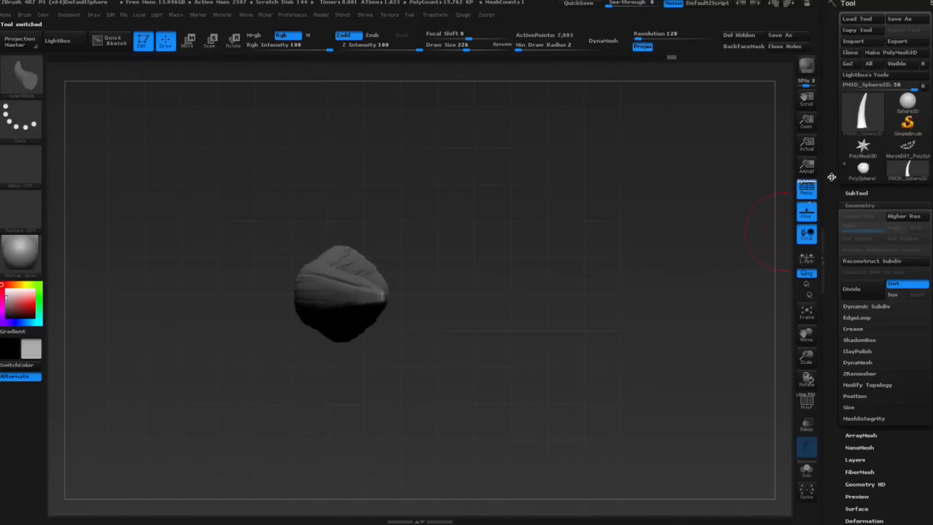
{"action": "left_click", "coordinate": [28, 85]}
{"action": "left_click", "coordinate": [263, 354]}
{"action": "left_click", "coordinate": [39, 83]}
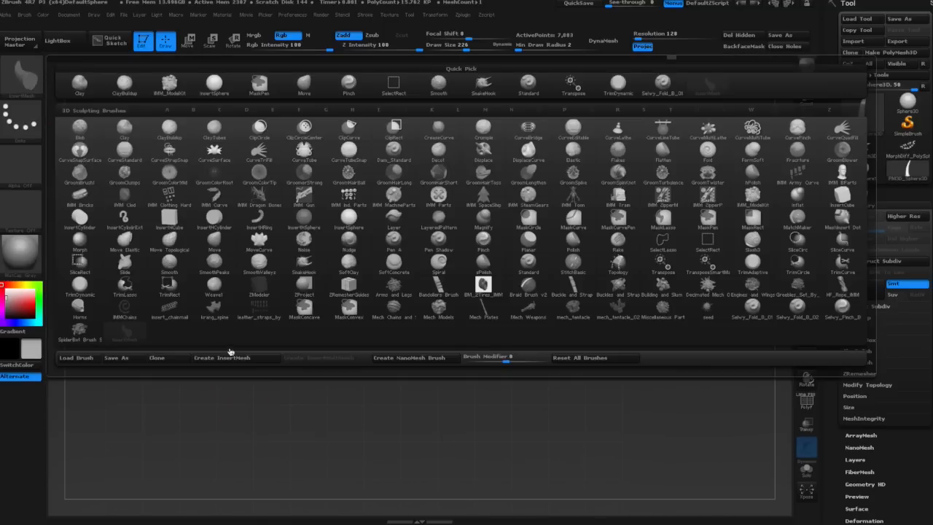
{"action": "left_click", "coordinate": [236, 357]}
{"action": "left_click", "coordinate": [419, 174]}
Return to the head and insert a symmetrical pair of horns into the upper rear sockets.
{"action": "left_click", "coordinate": [863, 170]}
{"action": "left_click_drag", "start_coordinate": [515, 309], "coordinate": [475, 336]}
{"action": "left_click_drag", "start_coordinate": [412, 289], "coordinate": [429, 308]}
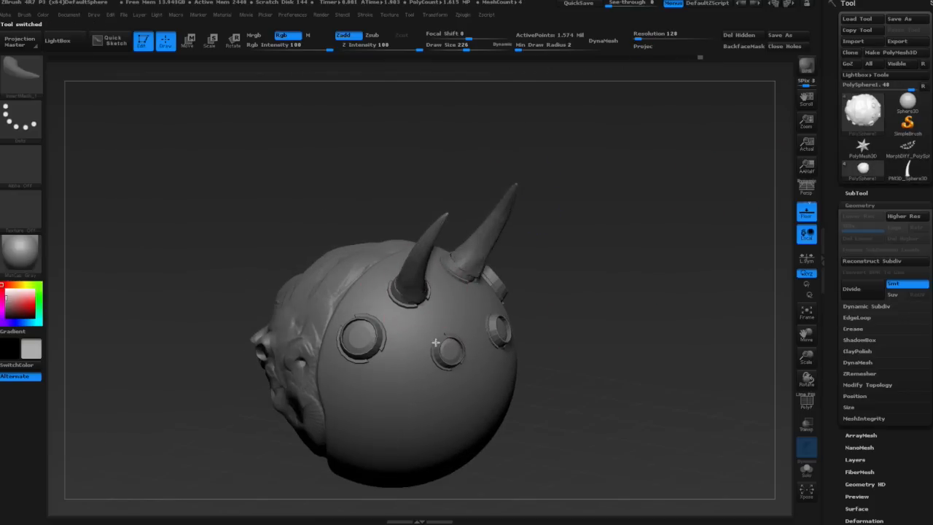
{"action": "left_click_drag", "start_coordinate": [491, 372], "coordinate": [280, 290]}
Split the inserted horns into their own subtool, then insert horns into the side sockets and split them off too.
{"action": "left_click", "coordinate": [857, 193]}
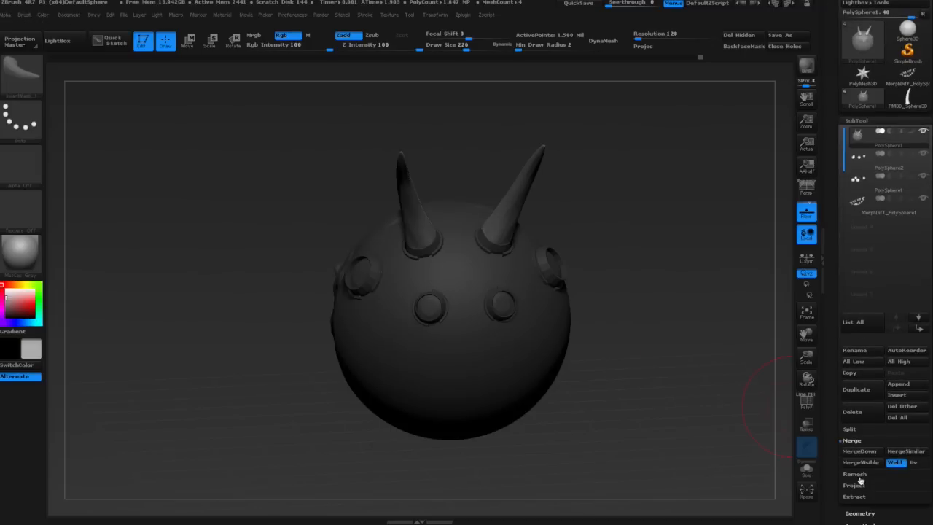
{"action": "left_click_drag", "start_coordinate": [834, 435], "coordinate": [834, 382]}
{"action": "left_click", "coordinate": [867, 422]}
{"action": "mouse_move", "coordinate": [361, 274]}
{"action": "left_mouse_down"}
{"action": "mouse_move", "coordinate": [298, 239]}
{"action": "mouse_move", "coordinate": [296, 277]}
{"action": "mouse_move", "coordinate": [282, 259]}
{"action": "mouse_move", "coordinate": [646, 337]}
{"action": "mouse_move", "coordinate": [264, 102]}
{"action": "left_mouse_up"}
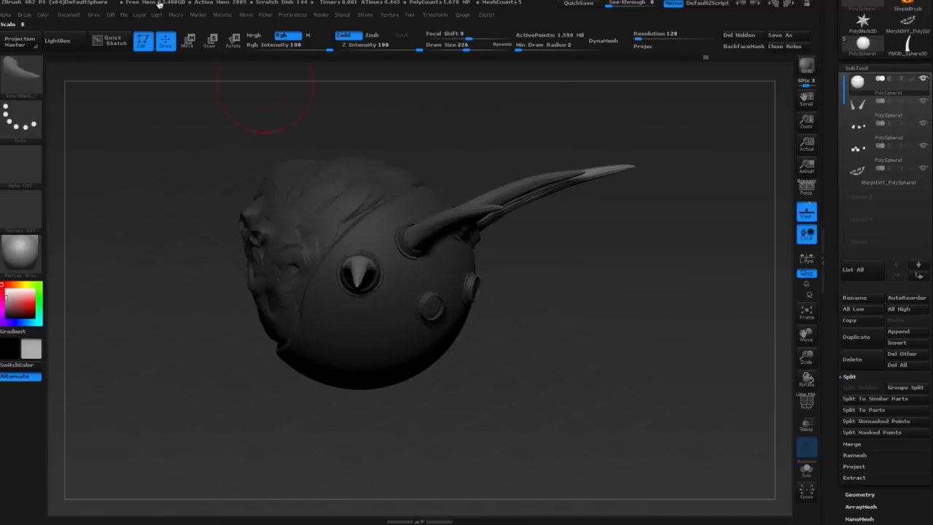
{"action": "left_click", "coordinate": [855, 424]}
Insert horns into the remaining rear sockets of the head.
{"action": "mouse_move", "coordinate": [758, 430]}
{"action": "left_mouse_down"}
{"action": "mouse_move", "coordinate": [672, 440]}
{"action": "mouse_move", "coordinate": [532, 303]}
{"action": "left_mouse_up"}
{"action": "left_click", "coordinate": [165, 41]}
{"action": "left_click_drag", "start_coordinate": [255, 219], "coordinate": [197, 233]}
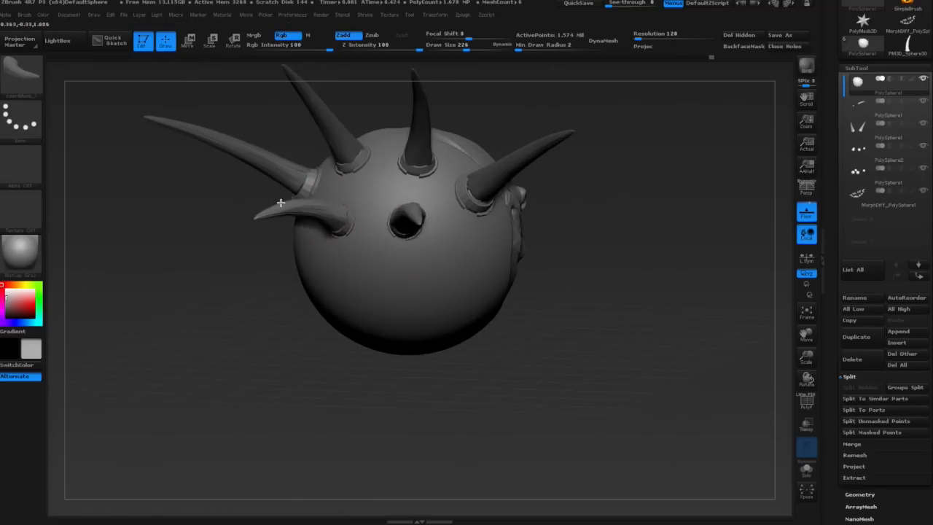
{"action": "left_click_drag", "start_coordinate": [284, 204], "coordinate": [280, 205]}
{"action": "left_click_drag", "start_coordinate": [240, 306], "coordinate": [610, 370]}
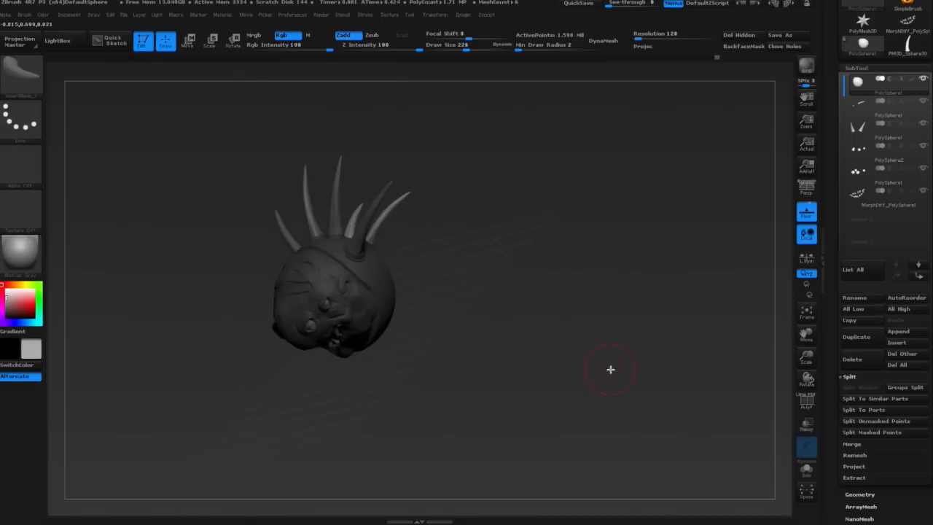
Split the newest horns off the head and merge all horn subtools down into one.
{"action": "left_click", "coordinate": [842, 421]}
{"action": "left_click", "coordinate": [863, 403]}
{"action": "key", "text": "Return"}
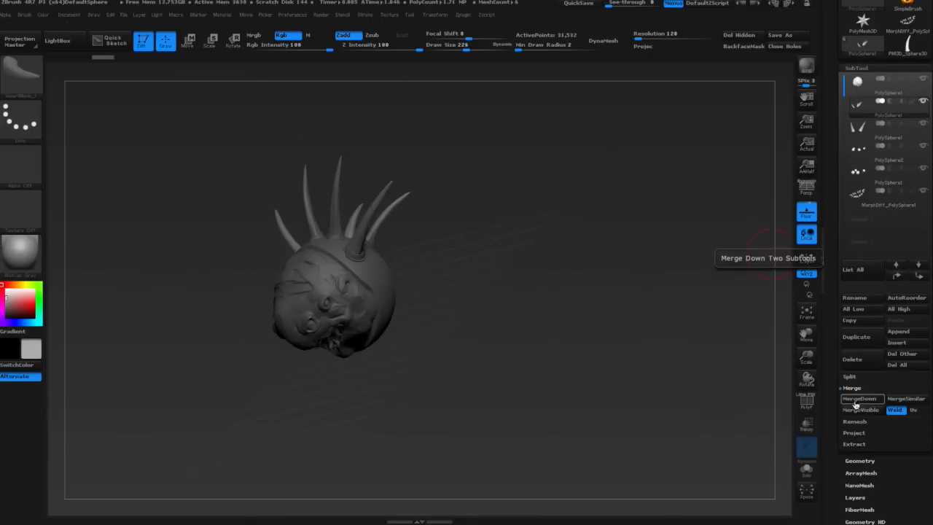
{"action": "left_click", "coordinate": [855, 404]}
{"action": "key", "text": "Return"}
Select the head subtool and store a morph target of its current shape.
{"action": "mouse_move", "coordinate": [584, 321]}
{"action": "left_mouse_down", "text": "shift"}
{"action": "mouse_move", "coordinate": [391, 254]}
{"action": "mouse_move", "coordinate": [397, 212]}
{"action": "mouse_move", "coordinate": [402, 239]}
{"action": "mouse_move", "coordinate": [393, 221]}
{"action": "mouse_move", "coordinate": [386, 235]}
{"action": "left_mouse_up", "text": "shift"}
{"action": "left_click", "coordinate": [380, 245], "text": "alt"}
{"action": "key", "text": "b"}
{"action": "key", "text": "t"}
{"action": "key", "text": "d"}
{"action": "mouse_move", "coordinate": [442, 276]}
{"action": "left_mouse_down"}
{"action": "mouse_move", "coordinate": [465, 265]}
{"action": "mouse_move", "coordinate": [460, 312]}
{"action": "mouse_move", "coordinate": [483, 348]}
{"action": "mouse_move", "coordinate": [503, 321]}
{"action": "left_mouse_up"}
{"action": "left_click_drag", "start_coordinate": [826, 376], "coordinate": [826, 309]}
{"action": "left_click_drag", "start_coordinate": [612, 321], "coordinate": [430, 324], "text": "alt"}
{"action": "scroll", "coordinate": [878, 432], "scroll_direction": "down", "scroll_amount": 3}
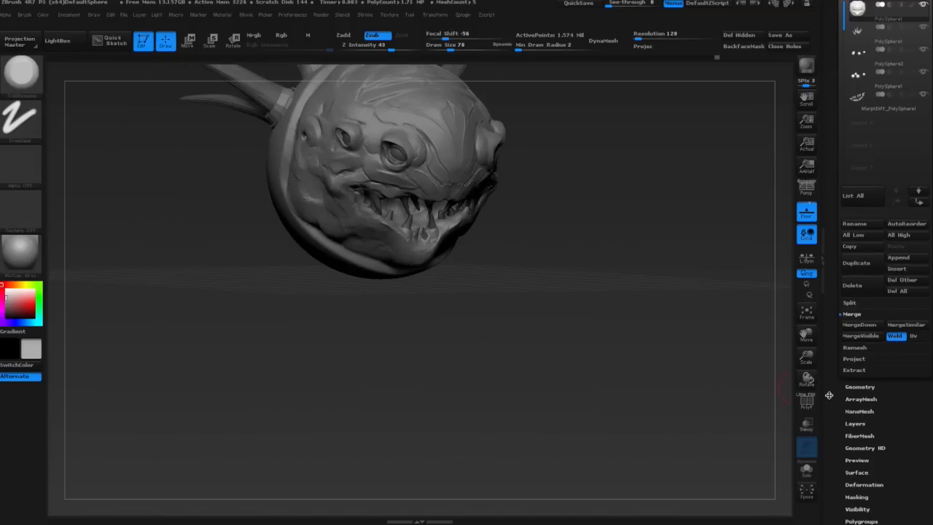
{"action": "scroll", "coordinate": [907, 358], "scroll_direction": "down", "scroll_amount": 1}
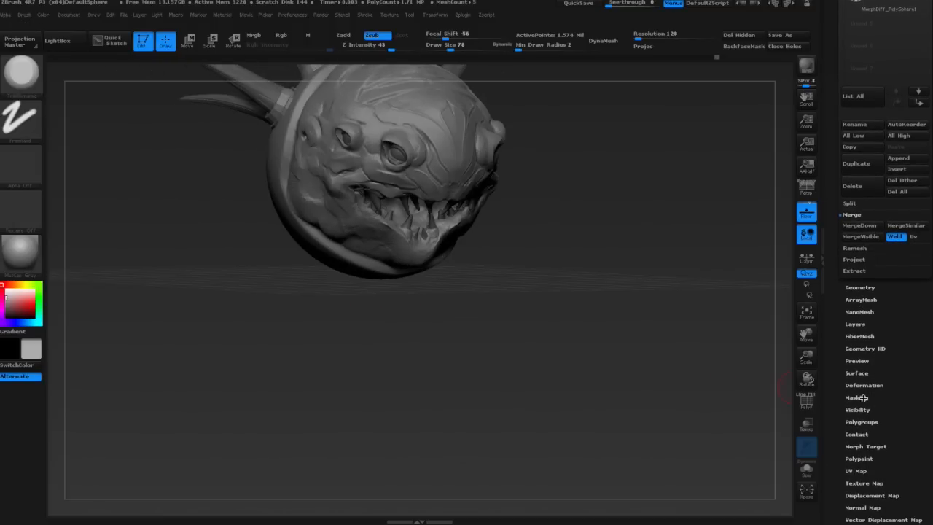
{"action": "left_click", "coordinate": [868, 429]}
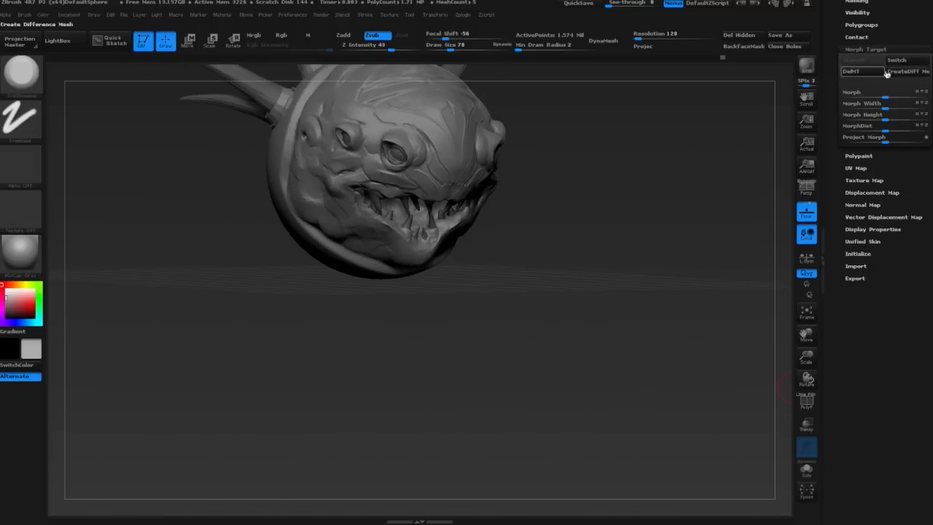
Switch to the SnakeHook brush and adjust its draw size and brush settings for pulling out legs.
{"action": "left_click", "coordinate": [35, 79]}
{"action": "left_click", "coordinate": [483, 88]}
{"action": "key", "text": "space"}
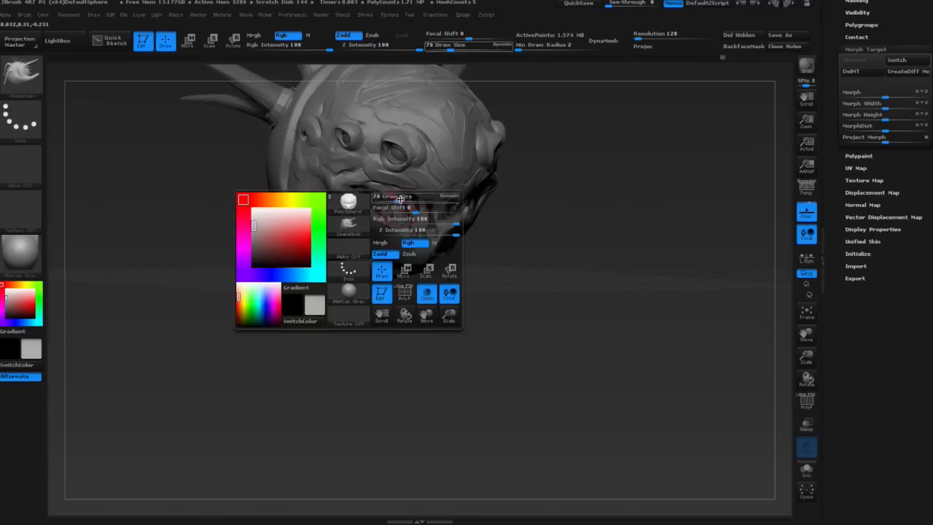
{"action": "left_click_drag", "start_coordinate": [397, 210], "coordinate": [410, 209]}
{"action": "left_click", "coordinate": [27, 15]}
{"action": "left_click", "coordinate": [68, 347]}
{"action": "mouse_move", "coordinate": [348, 328]}
{"action": "left_mouse_down"}
{"action": "mouse_move", "coordinate": [357, 267]}
{"action": "mouse_move", "coordinate": [348, 248]}
{"action": "left_mouse_up"}
Try to pull legs out of the sphere's underside with the SnakeHook brush.
{"action": "left_click_drag", "start_coordinate": [291, 215], "coordinate": [212, 348]}
{"action": "key", "text": "ctrl+z"}
{"action": "key", "text": "space"}
{"action": "left_click_drag", "start_coordinate": [437, 255], "coordinate": [435, 255]}
{"action": "mouse_move", "coordinate": [508, 256]}
{"action": "left_mouse_down"}
{"action": "mouse_move", "coordinate": [439, 233]}
{"action": "mouse_move", "coordinate": [443, 246]}
{"action": "left_mouse_up"}
{"action": "left_click_drag", "start_coordinate": [427, 229], "coordinate": [475, 383]}
{"action": "mouse_move", "coordinate": [532, 255]}
{"action": "left_mouse_down", "text": "shift"}
{"action": "mouse_move", "coordinate": [509, 315]}
{"action": "mouse_move", "coordinate": [529, 294]}
{"action": "mouse_move", "coordinate": [518, 336]}
{"action": "mouse_move", "coordinate": [510, 314]}
{"action": "left_mouse_up", "text": "shift"}
{"action": "key", "text": "ctrl+z"}
Pull three symmetrical pairs of long tapered legs from the sphere's underside with SnakeHook at draw size 145.
{"action": "key", "text": "space"}
{"action": "left_click_drag", "start_coordinate": [478, 212], "coordinate": [499, 323]}
{"action": "left_click_drag", "start_coordinate": [481, 287], "coordinate": [416, 273]}
{"action": "mouse_move", "coordinate": [367, 217]}
{"action": "left_mouse_down"}
{"action": "mouse_move", "coordinate": [452, 377]}
{"action": "mouse_move", "coordinate": [450, 433]}
{"action": "left_mouse_up"}
{"action": "mouse_move", "coordinate": [531, 360]}
{"action": "left_mouse_down"}
{"action": "mouse_move", "coordinate": [569, 360]}
{"action": "mouse_move", "coordinate": [583, 346]}
{"action": "left_mouse_up"}
{"action": "left_click_drag", "start_coordinate": [583, 347], "coordinate": [486, 281], "text": "alt"}
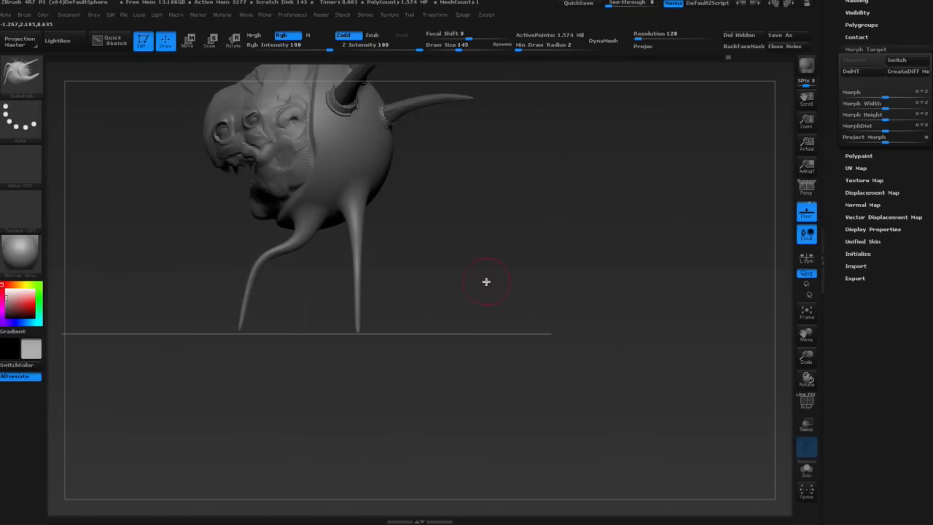
{"action": "left_click_drag", "start_coordinate": [406, 180], "coordinate": [446, 247]}
{"action": "left_click_drag", "start_coordinate": [536, 385], "coordinate": [575, 273]}
Create a difference mesh of the legs from the morph target and insert it as a separate subtool beneath the head.
{"action": "left_click", "coordinate": [906, 73]}
{"action": "left_click", "coordinate": [897, 80]}
{"action": "left_click_drag", "start_coordinate": [832, 60], "coordinate": [833, 364]}
{"action": "left_click", "coordinate": [857, 214]}
{"action": "left_click", "coordinate": [896, 396]}
{"action": "left_click", "coordinate": [762, 304]}
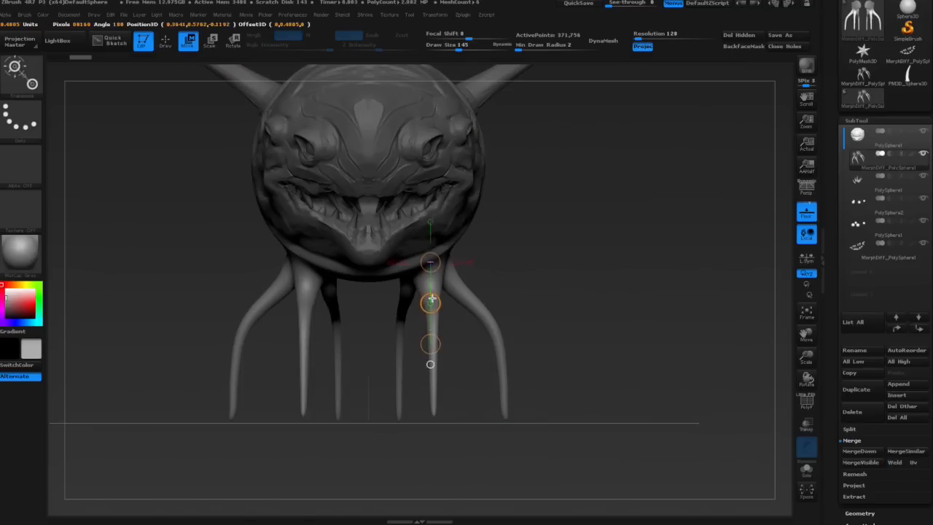
Move the legs subtool slightly upward into the head's underside with the Transpose move line.
{"action": "left_click_drag", "start_coordinate": [430, 300], "coordinate": [431, 288]}
{"action": "mouse_move", "coordinate": [619, 314]}
{"action": "left_mouse_down"}
{"action": "mouse_move", "coordinate": [527, 302]}
{"action": "mouse_move", "coordinate": [509, 290]}
{"action": "mouse_move", "coordinate": [530, 330]}
{"action": "mouse_move", "coordinate": [620, 320]}
{"action": "left_mouse_up"}
{"action": "key", "text": "q"}
{"action": "key", "text": "w"}
{"action": "key", "text": "q"}
{"action": "mouse_move", "coordinate": [483, 379]}
{"action": "left_mouse_down", "text": "alt"}
{"action": "mouse_move", "coordinate": [585, 331]}
{"action": "mouse_move", "coordinate": [601, 269]}
{"action": "left_mouse_up", "text": "alt"}
Cut the pointed tips of the legs off flat.
{"action": "left_click", "coordinate": [24, 76], "text": "ctrl+shift"}
{"action": "left_click", "coordinate": [170, 129], "text": "ctrl+shift"}
{"action": "left_click", "coordinate": [24, 76], "text": "ctrl+shift"}
{"action": "left_click", "coordinate": [618, 129], "text": "ctrl+shift"}
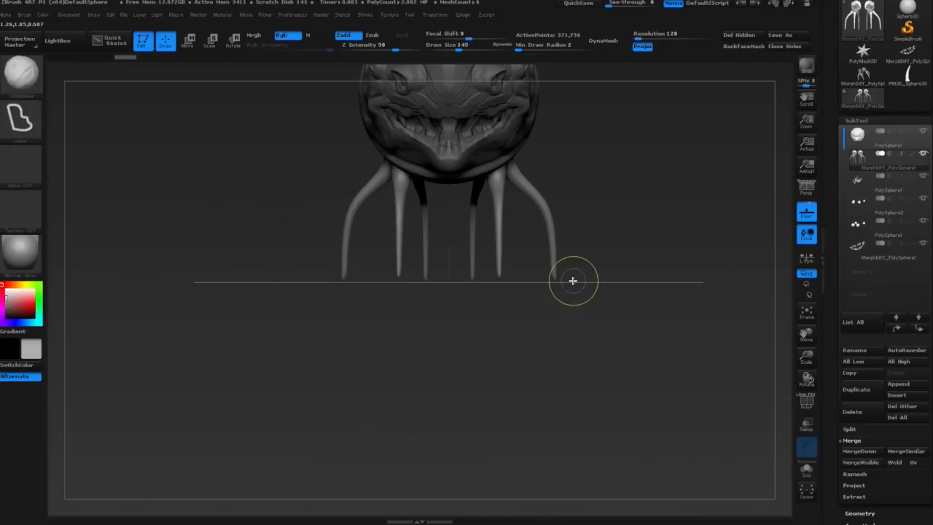
{"action": "left_click_drag", "start_coordinate": [592, 163], "coordinate": [524, 306]}
Turn on perspective, select the head subtool and assign a round alpha to the ClayBuildup brush.
{"action": "key", "text": "p"}
{"action": "left_click", "coordinate": [443, 232], "text": "alt"}
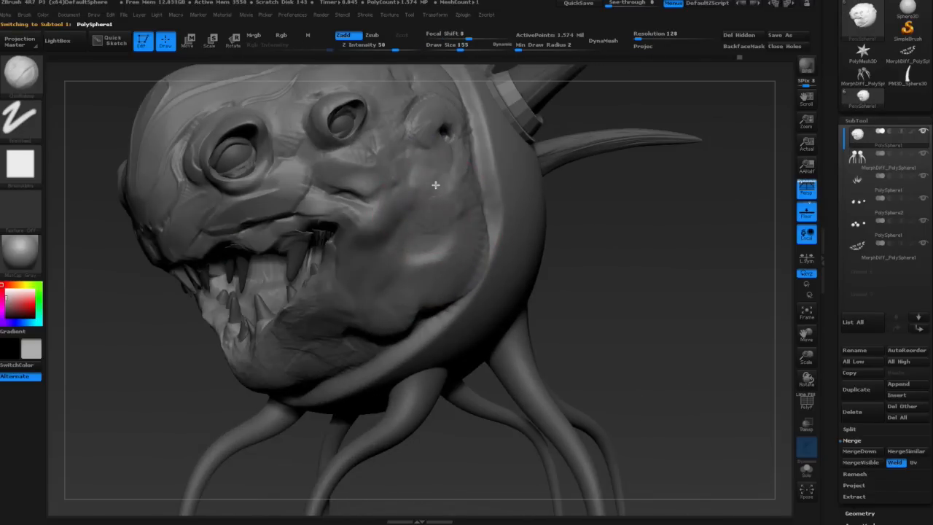
{"action": "key", "text": "alt+a"}
{"action": "left_click", "coordinate": [271, 278]}
{"action": "left_click", "coordinate": [21, 164]}
{"action": "left_click", "coordinate": [260, 301]}
Build up fleshy folds on the cheek beside the mouth with ClayBuildup at draw size 86.
{"action": "left_click_drag", "start_coordinate": [700, 306], "coordinate": [655, 291]}
{"action": "key", "text": "space"}
{"action": "left_click_drag", "start_coordinate": [369, 261], "coordinate": [397, 272]}
{"action": "key", "text": "space"}
{"action": "mouse_move", "coordinate": [685, 291]}
{"action": "left_mouse_down"}
{"action": "mouse_move", "coordinate": [743, 292]}
{"action": "mouse_move", "coordinate": [700, 306]}
{"action": "mouse_move", "coordinate": [736, 291]}
{"action": "mouse_move", "coordinate": [714, 299]}
{"action": "left_mouse_up"}
{"action": "key", "text": "space"}
{"action": "left_click_drag", "start_coordinate": [418, 187], "coordinate": [414, 187]}
{"action": "left_click_drag", "start_coordinate": [685, 292], "coordinate": [605, 284]}
{"action": "key", "text": "shift"}
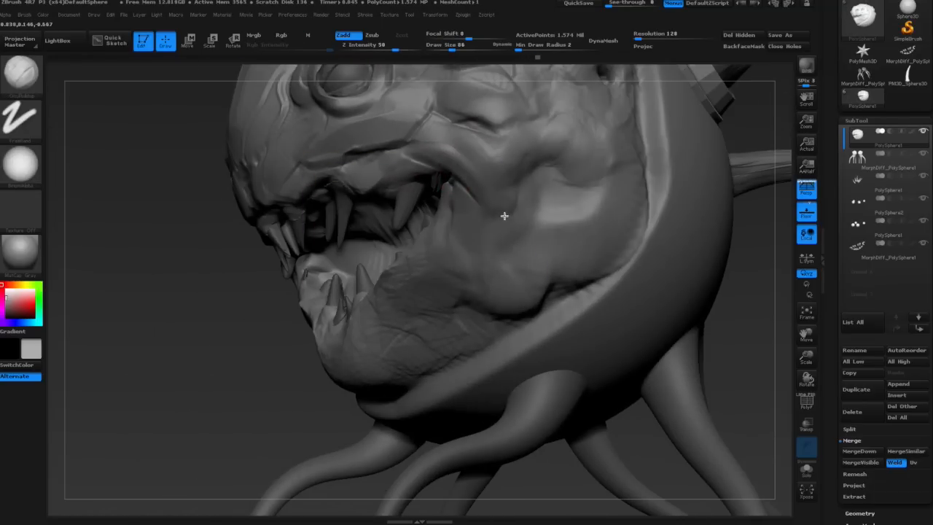
Refine the folds around the mouth corner and jaw with ClayBuildup, varying the draw size between 65 and 101.
{"action": "mouse_move", "coordinate": [182, 175]}
{"action": "left_mouse_down"}
{"action": "mouse_move", "coordinate": [452, 153]}
{"action": "mouse_move", "coordinate": [462, 162]}
{"action": "left_mouse_up"}
{"action": "key", "text": "space"}
{"action": "left_click_drag", "start_coordinate": [429, 152], "coordinate": [422, 153]}
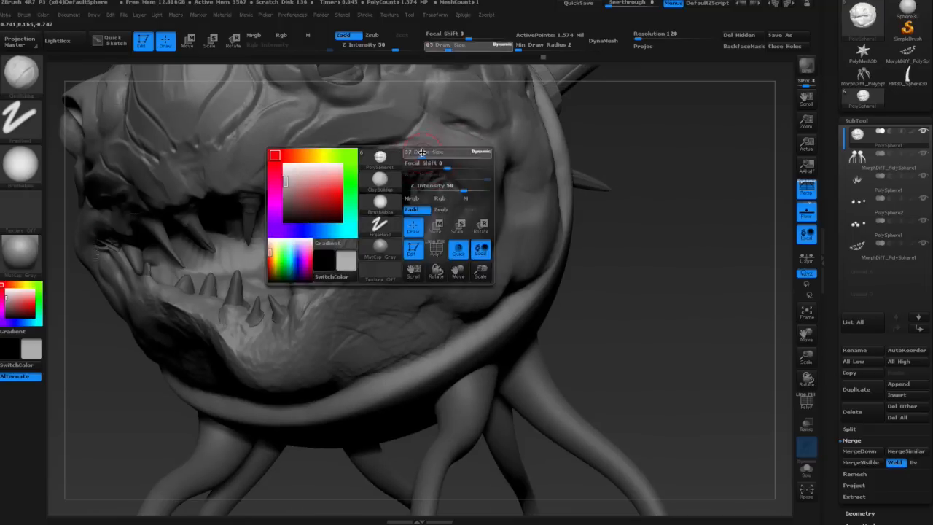
{"action": "key", "text": "space"}
{"action": "left_click_drag", "start_coordinate": [475, 188], "coordinate": [481, 188]}
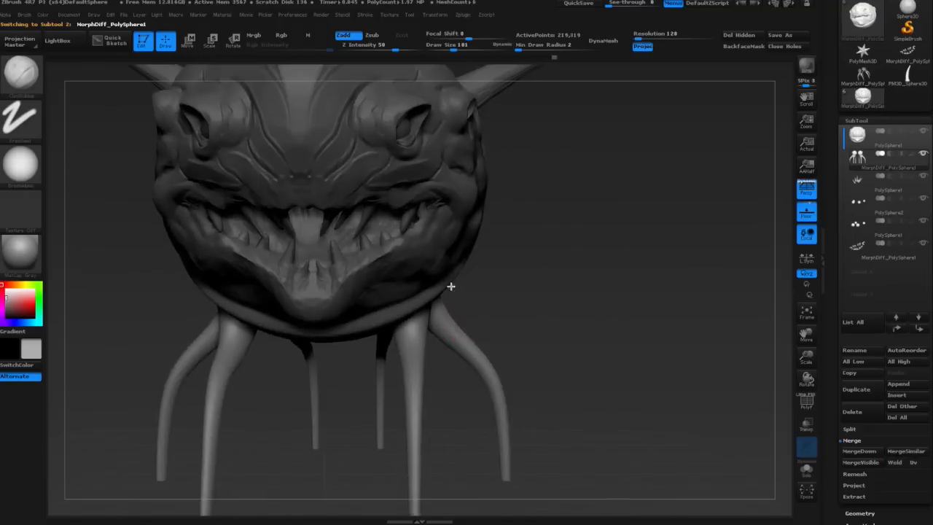
Reposition the legs beneath the head and return to shaping the head with a smaller brush.
{"action": "key", "text": "w"}
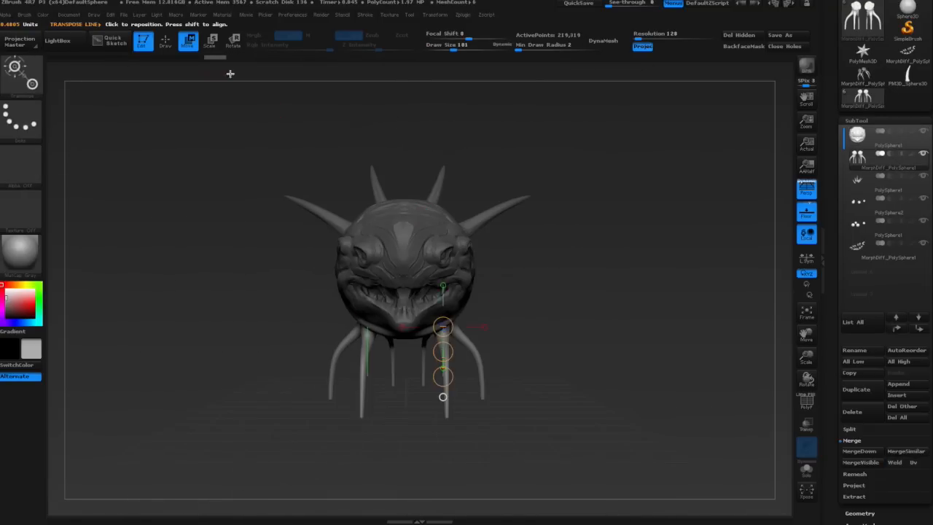
{"action": "left_click_drag", "start_coordinate": [430, 315], "coordinate": [486, 317]}
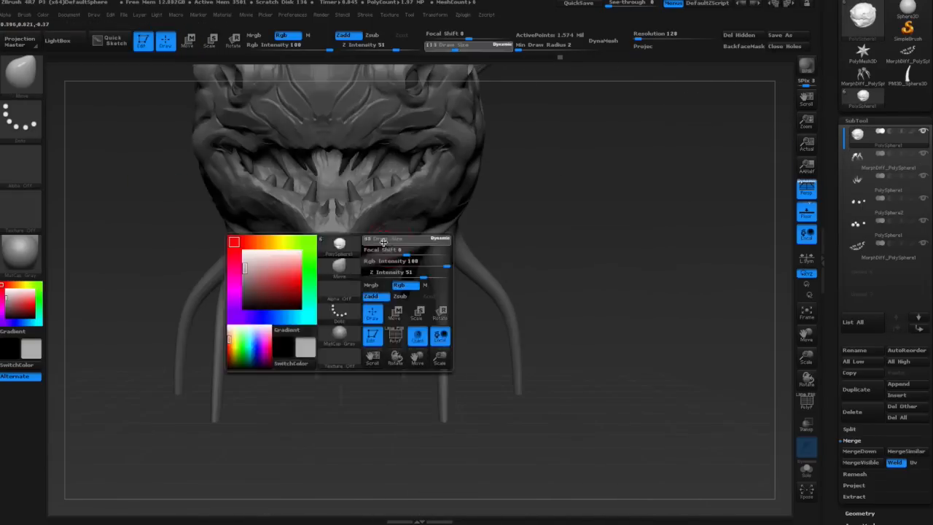
{"action": "key", "text": "space"}
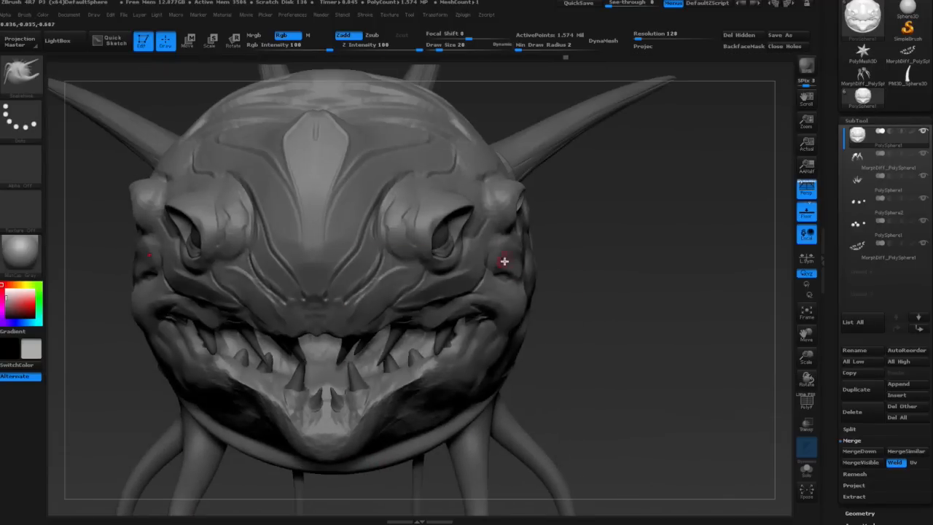
Build up ridges between the rear eye and the hole behind it with ClayBuildup at draw size 89.
{"action": "mouse_move", "coordinate": [504, 261]}
{"action": "right_mouse_down"}
{"action": "mouse_move", "coordinate": [481, 231]}
{"action": "mouse_move", "coordinate": [535, 225]}
{"action": "mouse_move", "coordinate": [388, 283]}
{"action": "right_mouse_up"}
{"action": "key", "text": "b"}
{"action": "key", "text": "c"}
{"action": "key", "text": "b"}
{"action": "key", "text": "space"}
{"action": "left_click", "coordinate": [437, 221]}
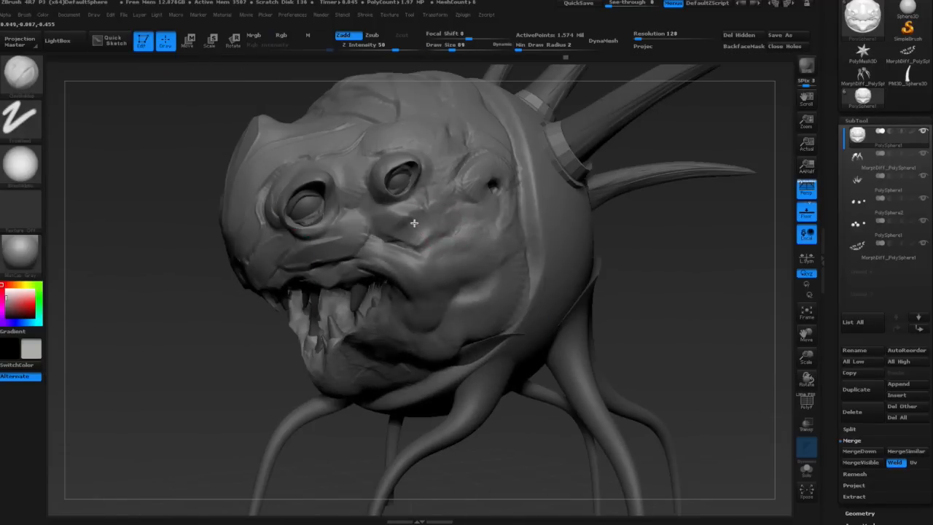
{"action": "mouse_move", "coordinate": [401, 242]}
{"action": "right_mouse_down"}
{"action": "mouse_move", "coordinate": [400, 225]}
{"action": "mouse_move", "coordinate": [417, 217]}
{"action": "mouse_move", "coordinate": [385, 226]}
{"action": "right_mouse_up"}
{"action": "key", "text": "space"}
{"action": "left_click", "coordinate": [387, 217]}
Carve creases around the ridge between the rear eye and the hole behind it with a crease brush.
{"action": "key", "text": "b"}
{"action": "key", "text": "d"}
{"action": "key", "text": "s"}
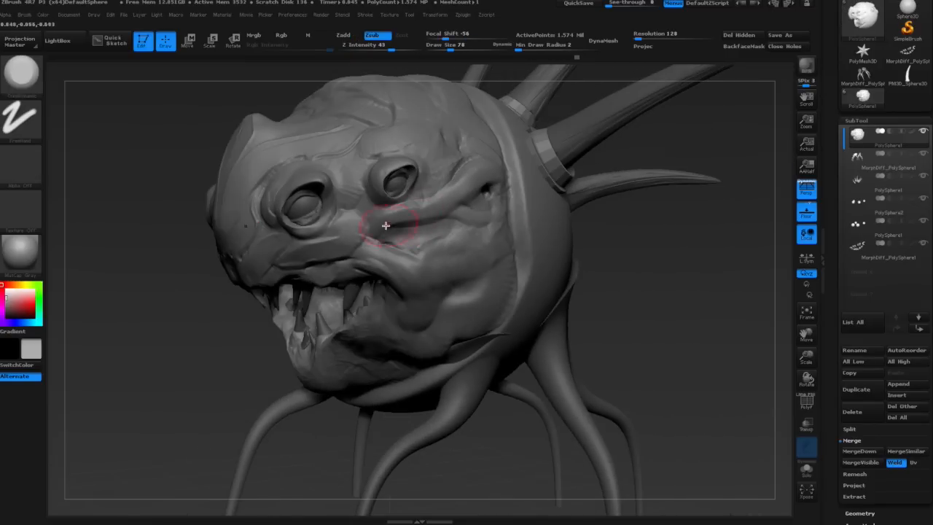
Flatten the crown, forehead and side of the head into smooth planes with the trim brush, varying the draw size between 78 and 148.
{"action": "mouse_move", "coordinate": [485, 174]}
{"action": "right_mouse_down"}
{"action": "mouse_move", "coordinate": [472, 146]}
{"action": "mouse_move", "coordinate": [452, 156]}
{"action": "mouse_move", "coordinate": [468, 187]}
{"action": "right_mouse_up"}
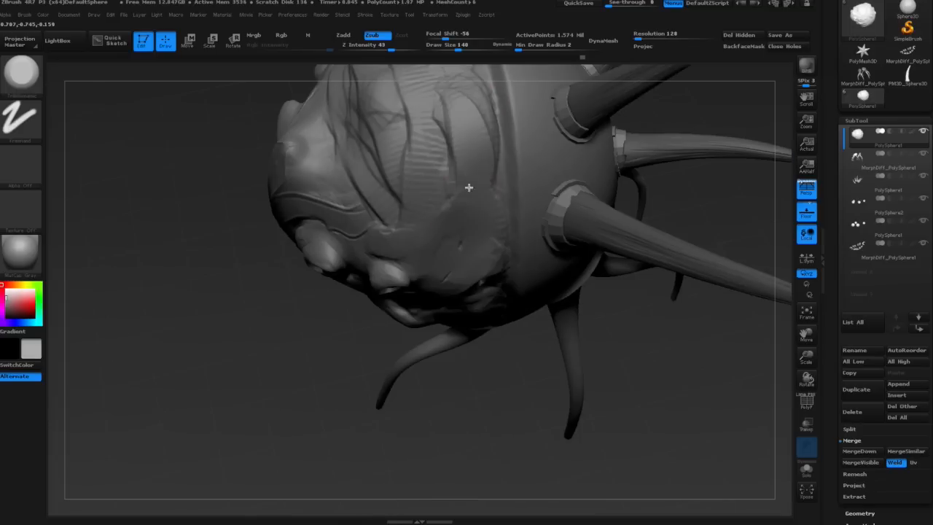
{"action": "right_click_drag", "start_coordinate": [405, 215], "coordinate": [419, 176]}
{"action": "left_click_drag", "start_coordinate": [419, 177], "coordinate": [433, 175]}
{"action": "right_click_drag", "start_coordinate": [433, 175], "coordinate": [401, 179]}
{"action": "right_click", "coordinate": [402, 179]}
{"action": "key", "text": "["}
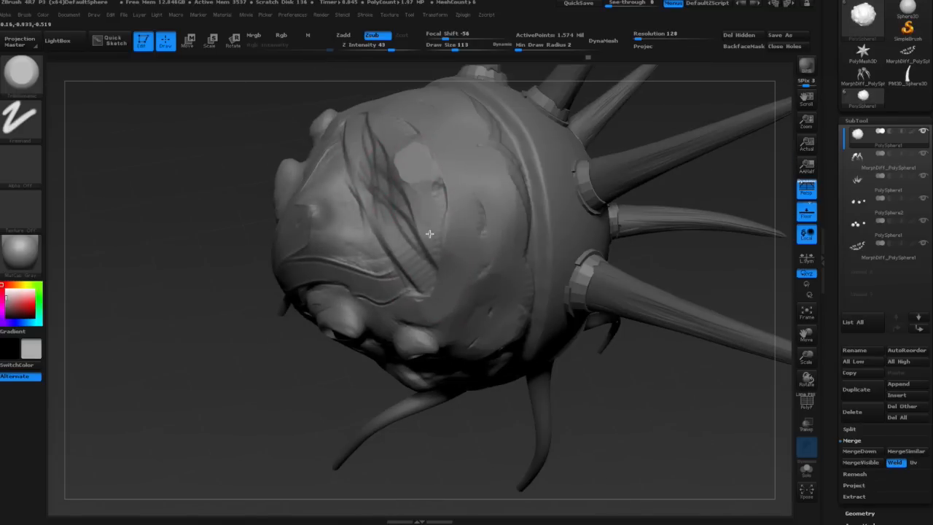
{"action": "mouse_move", "coordinate": [435, 129]}
{"action": "right_mouse_down"}
{"action": "mouse_move", "coordinate": [462, 173]}
{"action": "mouse_move", "coordinate": [474, 306]}
{"action": "mouse_move", "coordinate": [474, 246]}
{"action": "mouse_move", "coordinate": [452, 298]}
{"action": "mouse_move", "coordinate": [440, 235]}
{"action": "mouse_move", "coordinate": [403, 207]}
{"action": "right_mouse_up"}
{"action": "right_click", "coordinate": [469, 259]}
{"action": "right_click_drag", "start_coordinate": [328, 178], "coordinate": [457, 210]}
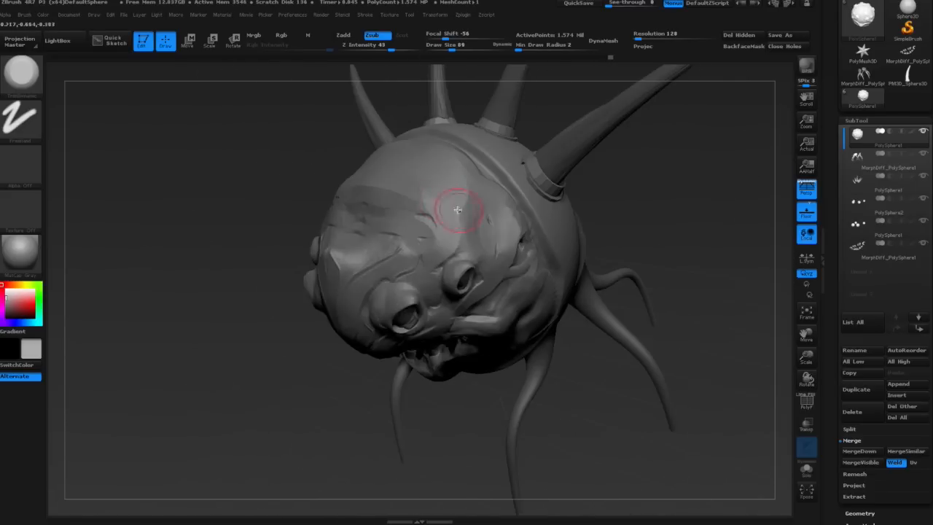
Reshape the overall head silhouette with the Move brush, adjusting the draw size for each area.
{"action": "mouse_move", "coordinate": [424, 156]}
{"action": "right_mouse_down"}
{"action": "mouse_move", "coordinate": [481, 245]}
{"action": "mouse_move", "coordinate": [493, 226]}
{"action": "mouse_move", "coordinate": [503, 273]}
{"action": "mouse_move", "coordinate": [446, 212]}
{"action": "mouse_move", "coordinate": [409, 268]}
{"action": "right_mouse_up"}
{"action": "key", "text": "b"}
{"action": "key", "text": "m"}
{"action": "key", "text": "v"}
{"action": "key", "text": "space"}
{"action": "left_click", "coordinate": [473, 208]}
{"action": "mouse_move", "coordinate": [456, 229]}
{"action": "left_mouse_down"}
{"action": "mouse_move", "coordinate": [441, 234]}
{"action": "mouse_move", "coordinate": [422, 274]}
{"action": "left_mouse_up"}
{"action": "key", "text": "space"}
{"action": "left_click", "coordinate": [446, 234]}
{"action": "mouse_move", "coordinate": [423, 275]}
{"action": "right_mouse_down"}
{"action": "mouse_move", "coordinate": [470, 173]}
{"action": "mouse_move", "coordinate": [467, 195]}
{"action": "mouse_move", "coordinate": [532, 197]}
{"action": "right_mouse_up"}
{"action": "key", "text": "space"}
{"action": "left_click", "coordinate": [476, 187]}
Mask part of the collar and pull its sides outward into pointed flanges with the Move brush.
{"action": "left_click", "coordinate": [187, 41]}
{"action": "left_click_drag", "start_coordinate": [406, 211], "coordinate": [514, 202], "text": "ctrl"}
{"action": "key", "text": "q"}
{"action": "key", "text": "space"}
{"action": "left_click", "coordinate": [518, 194]}
{"action": "right_click_drag", "start_coordinate": [514, 201], "coordinate": [525, 192]}
{"action": "key", "text": "s"}
{"action": "left_click", "coordinate": [520, 194]}
{"action": "left_click_drag", "start_coordinate": [516, 196], "coordinate": [540, 205]}
{"action": "mouse_move", "coordinate": [540, 207]}
{"action": "right_mouse_down"}
{"action": "mouse_move", "coordinate": [503, 278]}
{"action": "mouse_move", "coordinate": [416, 272]}
{"action": "right_mouse_up"}
Pull the eye sockets into pointed corners and adjust the upper lip and cheek with the Move brush at draw sizes 82 to 97.
{"action": "key", "text": "space"}
{"action": "left_click", "coordinate": [481, 209]}
{"action": "mouse_move", "coordinate": [481, 211]}
{"action": "right_mouse_down"}
{"action": "mouse_move", "coordinate": [499, 219]}
{"action": "mouse_move", "coordinate": [437, 218]}
{"action": "right_mouse_up"}
{"action": "key", "text": "space"}
{"action": "left_click", "coordinate": [446, 173]}
{"action": "mouse_move", "coordinate": [534, 295]}
{"action": "right_mouse_down"}
{"action": "mouse_move", "coordinate": [527, 247]}
{"action": "mouse_move", "coordinate": [454, 284]}
{"action": "mouse_move", "coordinate": [442, 324]}
{"action": "right_mouse_up"}
{"action": "mouse_move", "coordinate": [480, 247]}
{"action": "right_mouse_down"}
{"action": "mouse_move", "coordinate": [476, 298]}
{"action": "mouse_move", "coordinate": [573, 323]}
{"action": "mouse_move", "coordinate": [534, 298]}
{"action": "mouse_move", "coordinate": [531, 331]}
{"action": "mouse_move", "coordinate": [510, 243]}
{"action": "mouse_move", "coordinate": [475, 233]}
{"action": "mouse_move", "coordinate": [375, 235]}
{"action": "mouse_move", "coordinate": [351, 202]}
{"action": "right_mouse_up"}
{"action": "right_click_drag", "start_coordinate": [366, 244], "coordinate": [360, 250]}
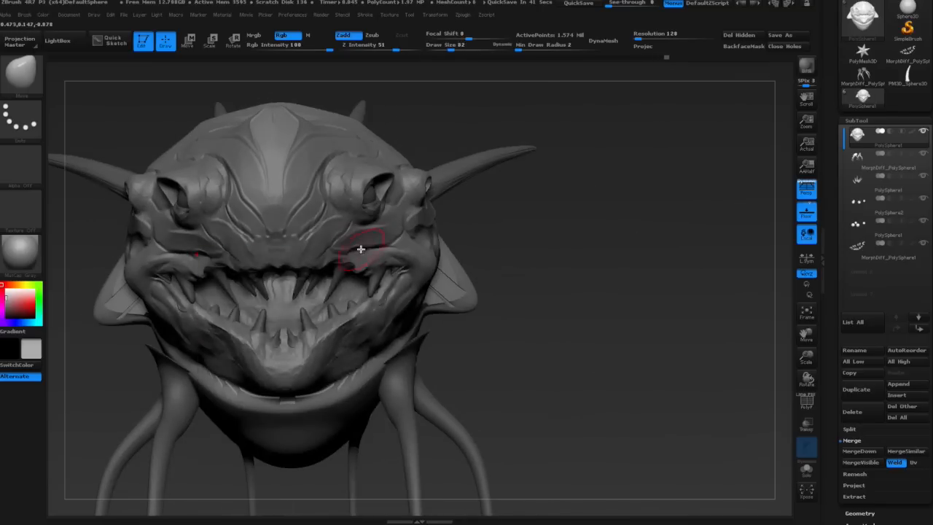
{"action": "left_click_drag", "start_coordinate": [354, 245], "coordinate": [358, 252]}
{"action": "right_click_drag", "start_coordinate": [358, 252], "coordinate": [416, 283]}
{"action": "key", "text": "space"}
{"action": "left_click_drag", "start_coordinate": [430, 276], "coordinate": [427, 275]}
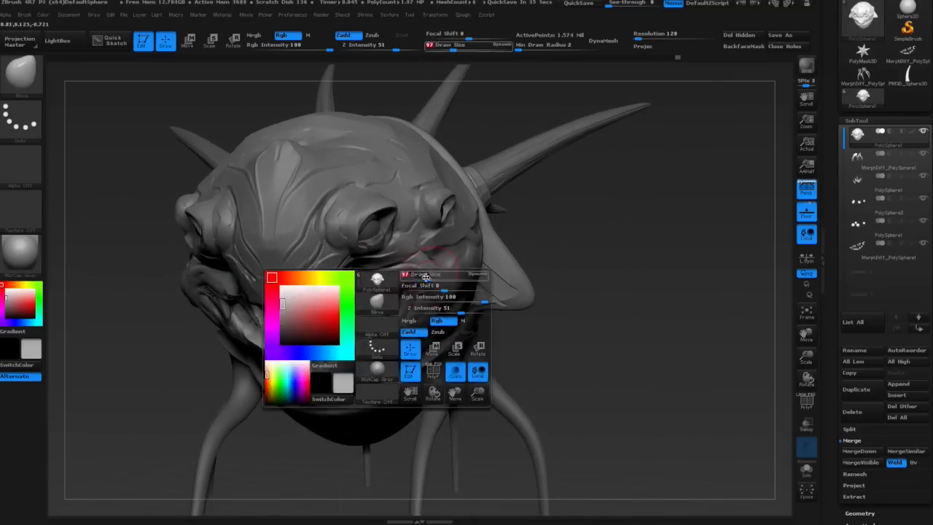
{"action": "right_click_drag", "start_coordinate": [427, 275], "coordinate": [421, 241]}
Build up the cheek between the eyes and mouth with ClayBuildup and a square alpha at draw size 65.
{"action": "key", "text": "b"}
{"action": "left_click", "coordinate": [420, 230]}
{"action": "left_click", "coordinate": [371, 302]}
{"action": "key", "text": "bracketright"}
{"action": "mouse_move", "coordinate": [381, 300]}
{"action": "right_mouse_down"}
{"action": "mouse_move", "coordinate": [398, 269]}
{"action": "mouse_move", "coordinate": [386, 275]}
{"action": "mouse_move", "coordinate": [430, 230]}
{"action": "mouse_move", "coordinate": [466, 302]}
{"action": "right_mouse_up"}
{"action": "key", "text": "space"}
{"action": "key", "text": "space"}
{"action": "left_click_drag", "start_coordinate": [465, 303], "coordinate": [468, 303]}
{"action": "mouse_move", "coordinate": [468, 303]}
{"action": "right_mouse_down"}
{"action": "mouse_move", "coordinate": [479, 271]}
{"action": "mouse_move", "coordinate": [404, 292]}
{"action": "right_mouse_up"}
{"action": "key", "text": "b"}
{"action": "key", "text": "ctrl"}
{"action": "left_click", "coordinate": [20, 163]}
{"action": "left_click", "coordinate": [169, 173]}
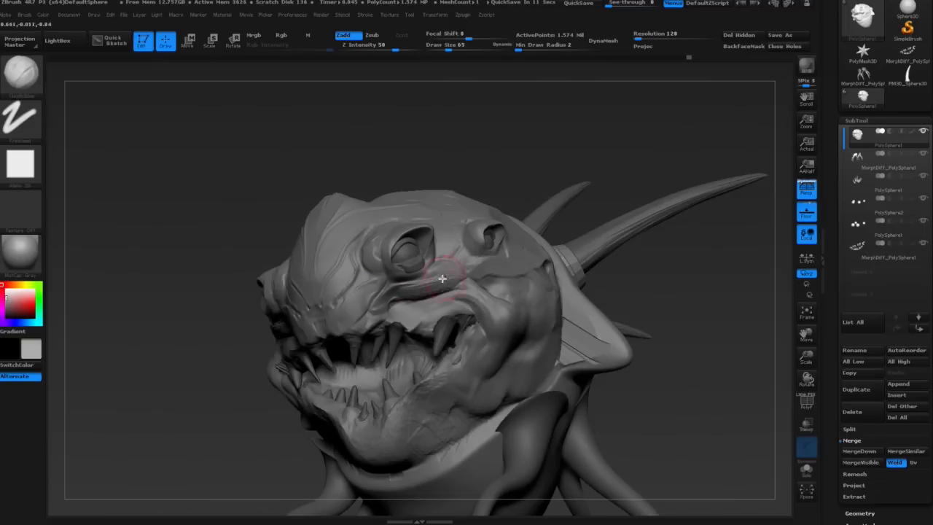
Build up the band running from the front eye to the rear hole with ClayBuildup at draw size 89.
{"action": "right_click_drag", "start_coordinate": [483, 284], "coordinate": [467, 286]}
{"action": "mouse_move", "coordinate": [522, 274]}
{"action": "left_mouse_down"}
{"action": "mouse_move", "coordinate": [458, 287]}
{"action": "mouse_move", "coordinate": [534, 270]}
{"action": "left_mouse_up"}
{"action": "mouse_move", "coordinate": [534, 269]}
{"action": "right_mouse_down"}
{"action": "mouse_move", "coordinate": [512, 312]}
{"action": "mouse_move", "coordinate": [404, 366]}
{"action": "mouse_move", "coordinate": [396, 311]}
{"action": "mouse_move", "coordinate": [479, 294]}
{"action": "right_mouse_up"}
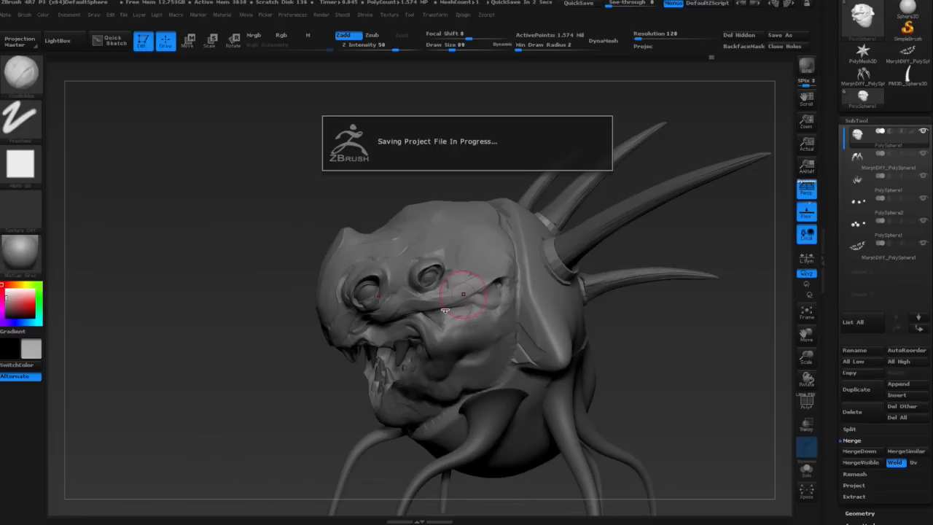
{"action": "right_click_drag", "start_coordinate": [550, 236], "coordinate": [441, 296], "text": "ctrl"}
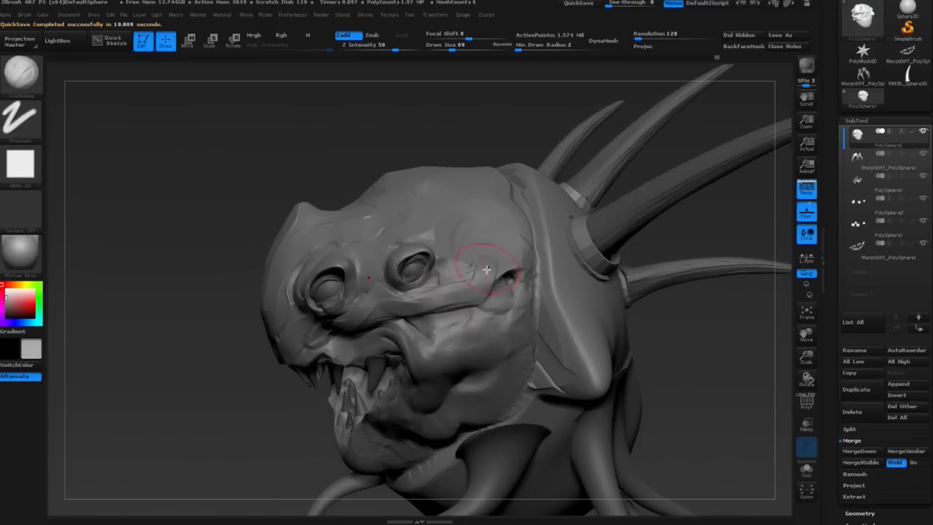
{"action": "right_click_drag", "start_coordinate": [487, 270], "coordinate": [513, 240]}
{"action": "key", "text": "space"}
{"action": "left_click_drag", "start_coordinate": [516, 212], "coordinate": [508, 213]}
{"action": "right_click_drag", "start_coordinate": [547, 219], "coordinate": [508, 193]}
{"action": "left_click_drag", "start_coordinate": [508, 193], "coordinate": [516, 270]}
{"action": "right_click_drag", "start_coordinate": [525, 255], "coordinate": [500, 277]}
{"action": "key", "text": "space"}
Carve fine creases around the upper lip and mouth corner with a crease brush at draw size 17.
{"action": "mouse_move", "coordinate": [449, 302]}
{"action": "right_mouse_down"}
{"action": "mouse_move", "coordinate": [360, 313]}
{"action": "mouse_move", "coordinate": [435, 275]}
{"action": "mouse_move", "coordinate": [441, 240]}
{"action": "right_mouse_up"}
{"action": "key", "text": "b"}
{"action": "key", "text": "c"}
{"action": "key", "text": "t"}
{"action": "key", "text": "space"}
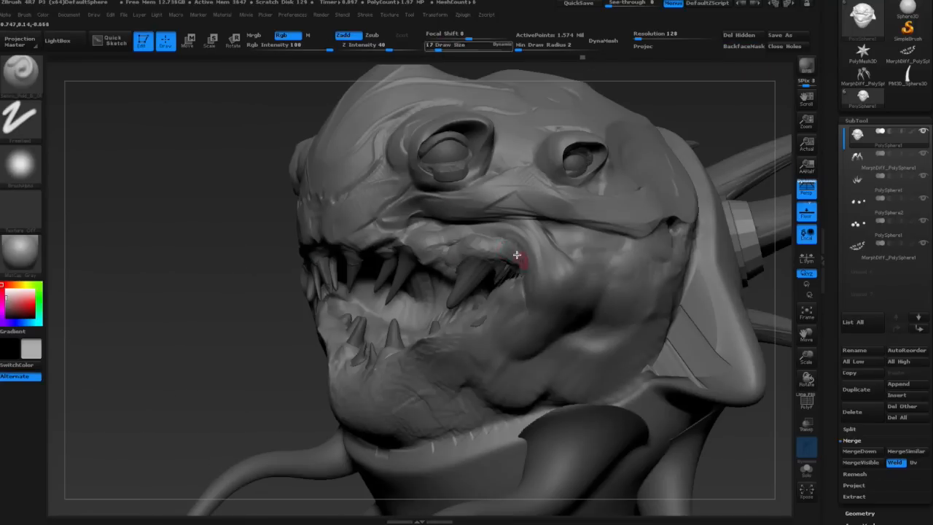
{"action": "mouse_move", "coordinate": [510, 260]}
{"action": "right_mouse_down"}
{"action": "mouse_move", "coordinate": [525, 285]}
{"action": "mouse_move", "coordinate": [506, 245]}
{"action": "mouse_move", "coordinate": [525, 236]}
{"action": "mouse_move", "coordinate": [513, 249]}
{"action": "right_mouse_up"}
Adjust the proportions of the cheeks and jaw from the front with the Move brush at draw sizes 160 to 203.
{"action": "mouse_move", "coordinate": [513, 250]}
{"action": "right_mouse_down", "text": "ctrl"}
{"action": "mouse_move", "coordinate": [485, 237]}
{"action": "mouse_move", "coordinate": [498, 180]}
{"action": "right_mouse_up", "text": "ctrl"}
{"action": "key", "text": "b"}
{"action": "key", "text": "m"}
{"action": "key", "text": "v"}
{"action": "key", "text": "space"}
{"action": "left_click_drag", "start_coordinate": [498, 180], "coordinate": [489, 182]}
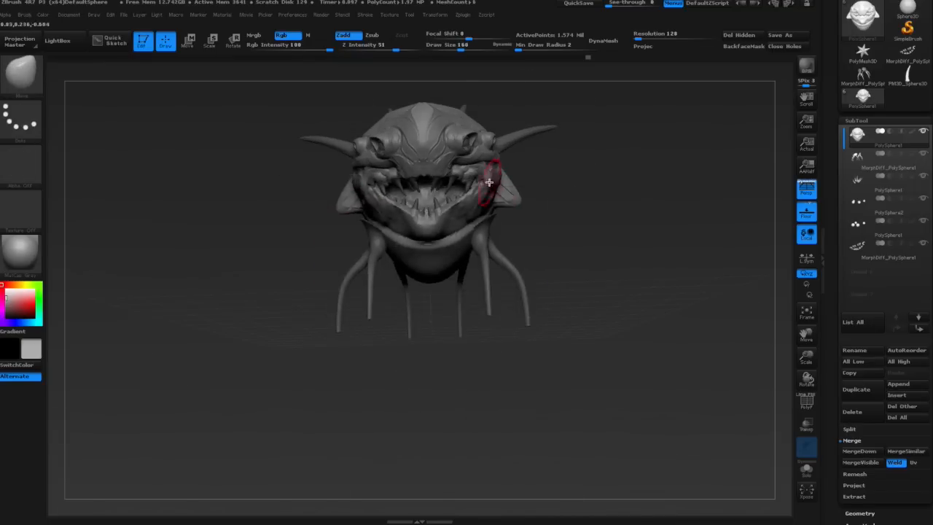
{"action": "mouse_move", "coordinate": [478, 209]}
{"action": "right_mouse_down"}
{"action": "mouse_move", "coordinate": [487, 292]}
{"action": "mouse_move", "coordinate": [521, 201]}
{"action": "right_mouse_up"}
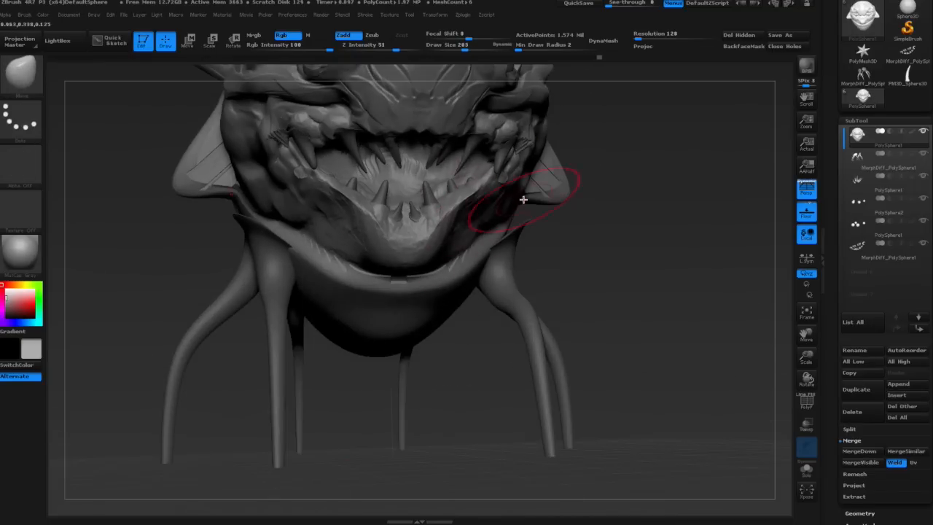
Select the teeth subtool and adjust the teeth's placement in the mouth with a smaller Move brush.
{"action": "left_click", "coordinate": [426, 195], "text": "alt"}
{"action": "key", "text": "space"}
{"action": "left_click_drag", "start_coordinate": [412, 236], "coordinate": [397, 237]}
{"action": "right_click_drag", "start_coordinate": [518, 193], "coordinate": [468, 214]}
{"action": "left_click_drag", "start_coordinate": [468, 178], "coordinate": [460, 163]}
Isolate the teeth, lasso-mask a group of them and invert the mask, then show the whole creature again.
{"action": "right_click_drag", "start_coordinate": [522, 284], "coordinate": [431, 233], "text": "ctrl"}
{"action": "right_click_drag", "start_coordinate": [431, 233], "coordinate": [440, 304], "text": "ctrl"}
{"action": "left_click", "coordinate": [806, 469]}
{"action": "right_click_drag", "start_coordinate": [454, 343], "coordinate": [453, 312], "text": "ctrl"}
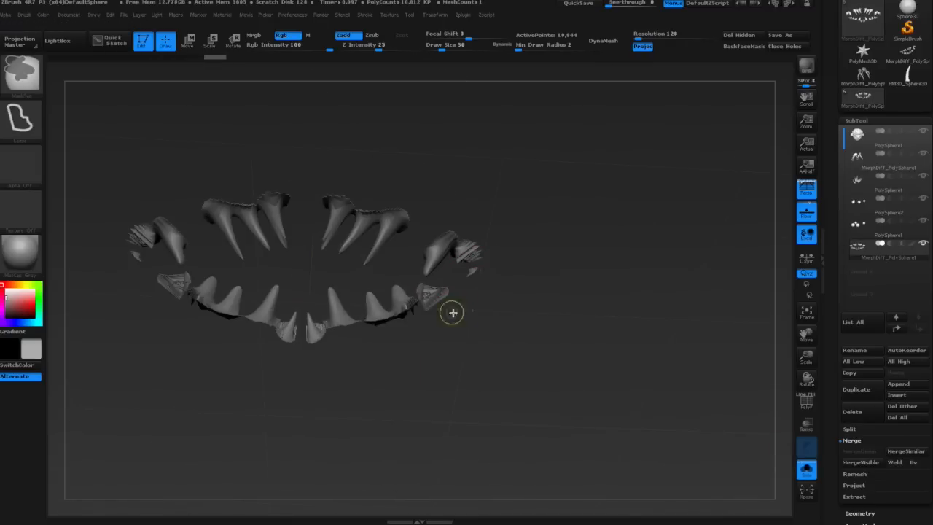
{"action": "key", "text": "ctrl+shift+z"}
{"action": "key", "text": "ctrl+shift+z"}
{"action": "left_click", "coordinate": [802, 474]}
{"action": "right_click_drag", "start_coordinate": [568, 320], "coordinate": [558, 241]}
{"action": "left_click", "coordinate": [805, 470]}
{"action": "right_click_drag", "start_coordinate": [467, 174], "coordinate": [453, 245], "text": "ctrl"}
{"action": "left_click_drag", "start_coordinate": [453, 246], "coordinate": [539, 269], "text": "ctrl"}
{"action": "left_click", "coordinate": [535, 270], "text": "ctrl"}
{"action": "left_click", "coordinate": [805, 470]}
Reposition the teeth so they sit in the gums with the Move brush, starting at draw size 214 and reducing it.
{"action": "mouse_move", "coordinate": [560, 382]}
{"action": "right_mouse_down", "text": "ctrl"}
{"action": "mouse_move", "coordinate": [556, 328]}
{"action": "mouse_move", "coordinate": [472, 303]}
{"action": "mouse_move", "coordinate": [444, 255]}
{"action": "right_mouse_up", "text": "ctrl"}
{"action": "right_click_drag", "start_coordinate": [444, 255], "coordinate": [419, 317], "text": "ctrl"}
{"action": "key", "text": "space"}
{"action": "mouse_move", "coordinate": [462, 253]}
{"action": "left_mouse_down"}
{"action": "mouse_move", "coordinate": [481, 252]}
{"action": "mouse_move", "coordinate": [439, 266]}
{"action": "left_mouse_up"}
{"action": "mouse_move", "coordinate": [524, 292]}
{"action": "right_mouse_down"}
{"action": "mouse_move", "coordinate": [472, 233]}
{"action": "mouse_move", "coordinate": [553, 218]}
{"action": "right_mouse_up"}
{"action": "left_click_drag", "start_coordinate": [416, 227], "coordinate": [423, 236]}
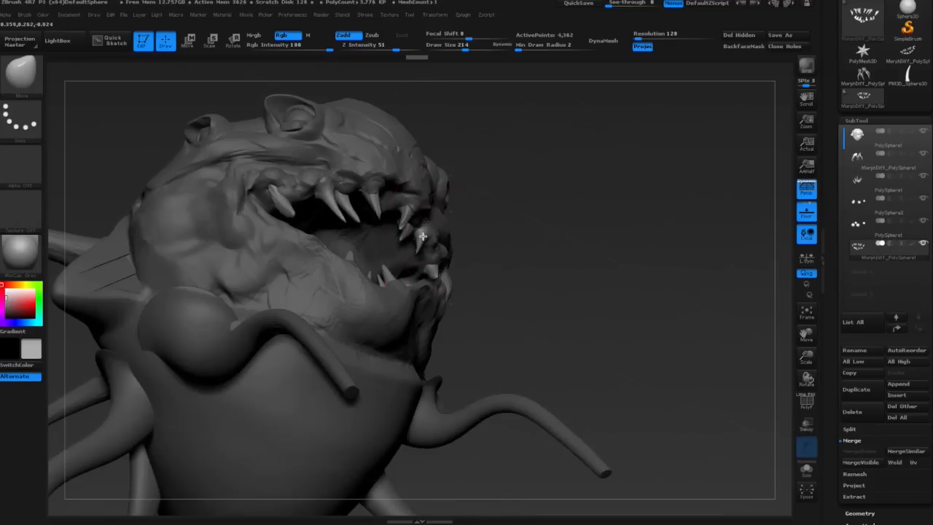
{"action": "right_click_drag", "start_coordinate": [525, 291], "coordinate": [419, 255]}
{"action": "key", "text": "space"}
{"action": "left_click_drag", "start_coordinate": [419, 247], "coordinate": [406, 246]}
{"action": "mouse_move", "coordinate": [335, 292]}
{"action": "right_mouse_down"}
{"action": "mouse_move", "coordinate": [306, 277]}
{"action": "mouse_move", "coordinate": [339, 255]}
{"action": "right_mouse_up"}
{"action": "key", "text": "space"}
{"action": "left_click_drag", "start_coordinate": [438, 246], "coordinate": [427, 246]}
{"action": "left_click_drag", "start_coordinate": [417, 256], "coordinate": [424, 265]}
{"action": "right_click_drag", "start_coordinate": [424, 264], "coordinate": [495, 237]}
{"action": "right_click_drag", "start_coordinate": [496, 236], "coordinate": [469, 261], "text": "ctrl"}
{"action": "left_click_drag", "start_coordinate": [463, 274], "coordinate": [460, 277]}
{"action": "mouse_move", "coordinate": [461, 277]}
{"action": "right_mouse_down"}
{"action": "mouse_move", "coordinate": [427, 284]}
{"action": "mouse_move", "coordinate": [423, 227]}
{"action": "right_mouse_up"}
Select the head subtool and carve plate grooves across its crown and sides with the crease brush at draw sizes 14 to 19.
{"action": "left_click", "coordinate": [415, 255], "text": "alt"}
{"action": "mouse_move", "coordinate": [463, 271]}
{"action": "right_mouse_down"}
{"action": "mouse_move", "coordinate": [469, 283]}
{"action": "mouse_move", "coordinate": [549, 276]}
{"action": "mouse_move", "coordinate": [467, 291]}
{"action": "right_mouse_up"}
{"action": "key", "text": "space"}
{"action": "left_click_drag", "start_coordinate": [464, 218], "coordinate": [446, 217]}
{"action": "key", "text": "1"}
{"action": "mouse_move", "coordinate": [445, 218]}
{"action": "right_mouse_down"}
{"action": "mouse_move", "coordinate": [402, 227]}
{"action": "mouse_move", "coordinate": [347, 301]}
{"action": "right_mouse_up"}
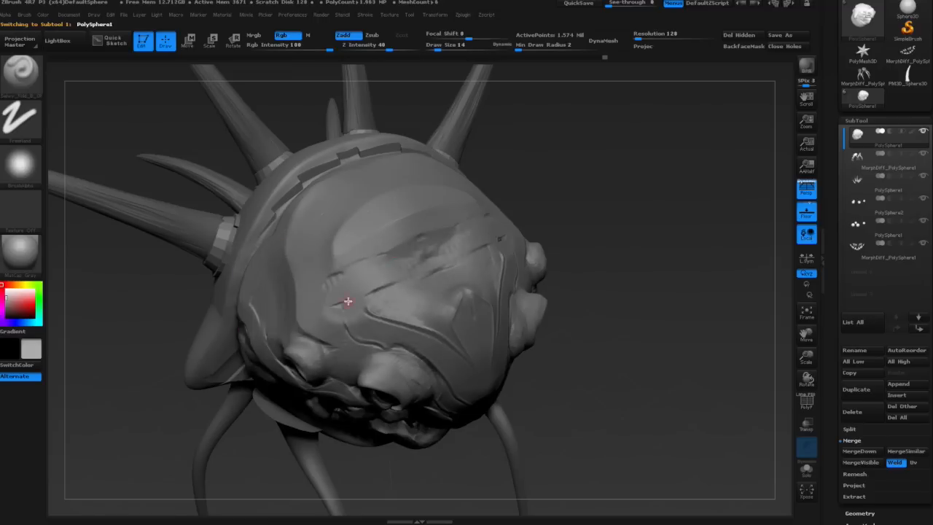
{"action": "right_click_drag", "start_coordinate": [449, 196], "coordinate": [344, 108]}
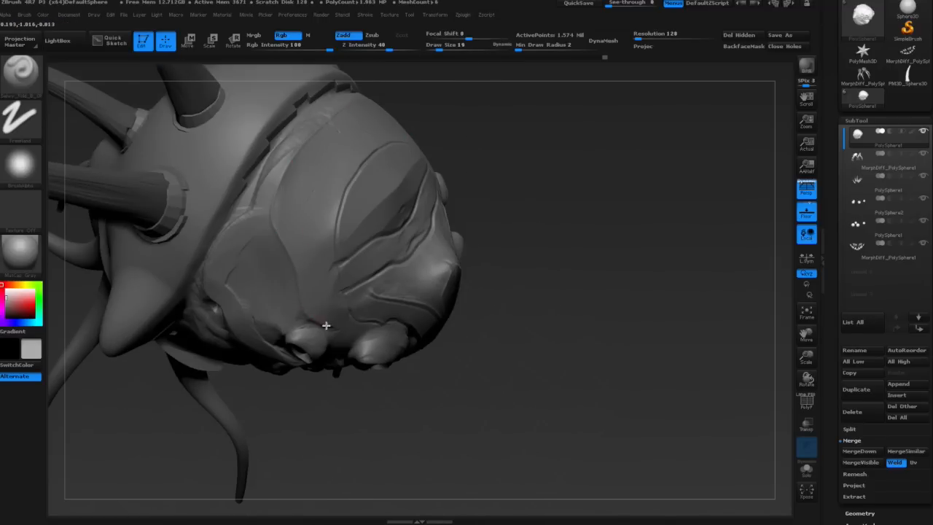
{"action": "right_click_drag", "start_coordinate": [326, 325], "coordinate": [212, 273]}
{"action": "left_click_drag", "start_coordinate": [208, 271], "coordinate": [261, 210]}
Flatten the surfaces between the crown grooves with the trim brush at draw size 42.
{"action": "right_click_drag", "start_coordinate": [302, 231], "coordinate": [318, 187]}
{"action": "key", "text": "2"}
{"action": "key", "text": "space"}
{"action": "left_click_drag", "start_coordinate": [319, 187], "coordinate": [322, 190]}
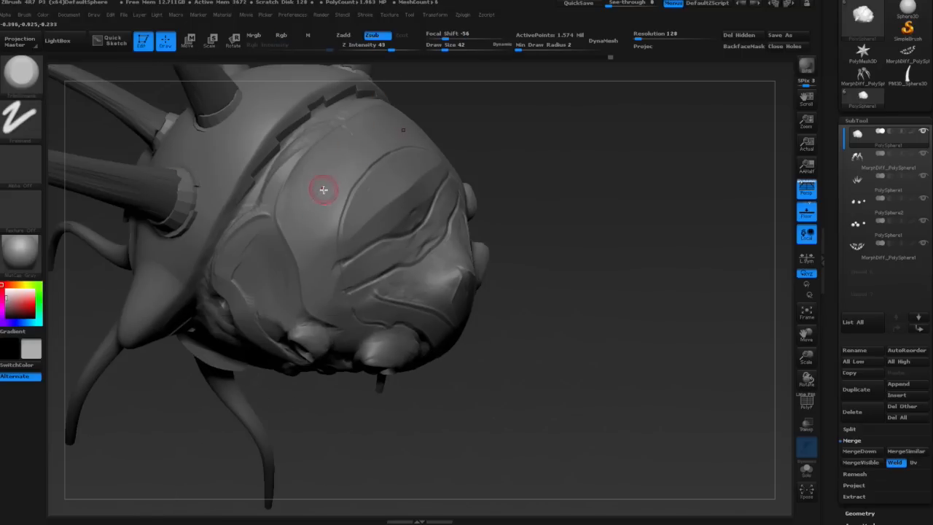
Sharpen the edges of the crown grooves with the Pinch brush at draw sizes 30 to 37.
{"action": "key", "text": "3"}
{"action": "right_click_drag", "start_coordinate": [339, 141], "coordinate": [357, 107]}
{"action": "left_click_drag", "start_coordinate": [357, 108], "coordinate": [288, 187]}
{"action": "right_click_drag", "start_coordinate": [374, 181], "coordinate": [356, 244]}
{"action": "key", "text": "space"}
{"action": "left_click_drag", "start_coordinate": [355, 245], "coordinate": [352, 245]}
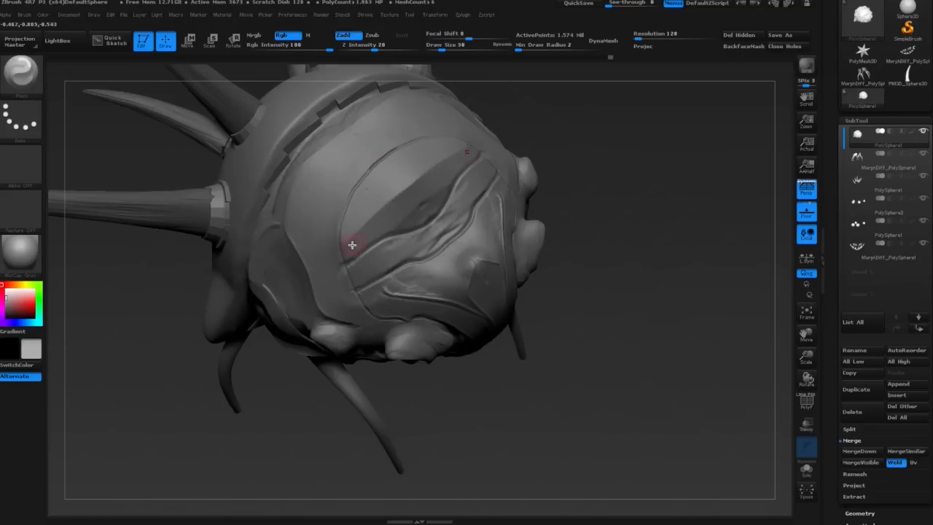
{"action": "right_click_drag", "start_coordinate": [386, 202], "coordinate": [385, 153]}
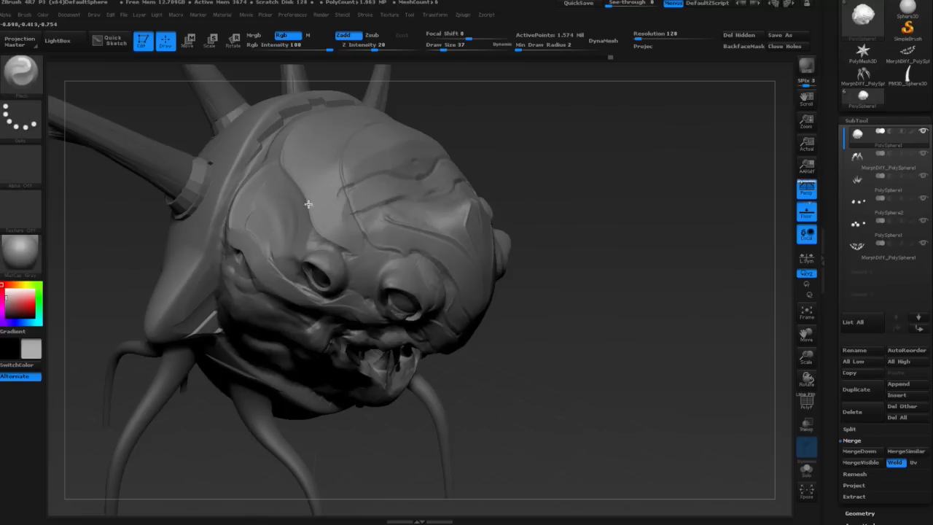
Tighten the edge of the collar behind the head with the Pinch brush at draw size 53.
{"action": "right_click_drag", "start_coordinate": [295, 156], "coordinate": [238, 211]}
{"action": "key", "text": "space"}
{"action": "left_click_drag", "start_coordinate": [238, 114], "coordinate": [242, 115]}
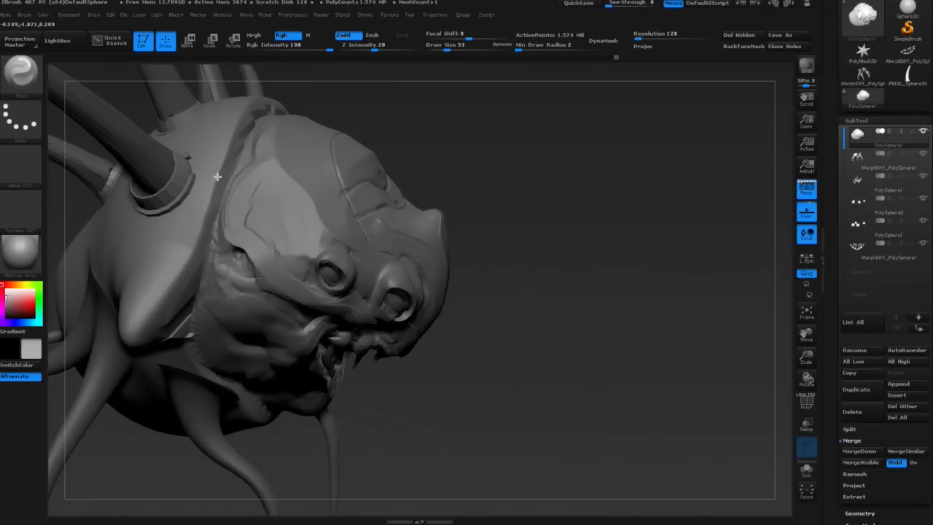
{"action": "left_click_drag", "start_coordinate": [217, 177], "coordinate": [223, 220]}
{"action": "right_click_drag", "start_coordinate": [223, 219], "coordinate": [149, 335]}
{"action": "right_click_drag", "start_coordinate": [204, 212], "coordinate": [230, 90]}
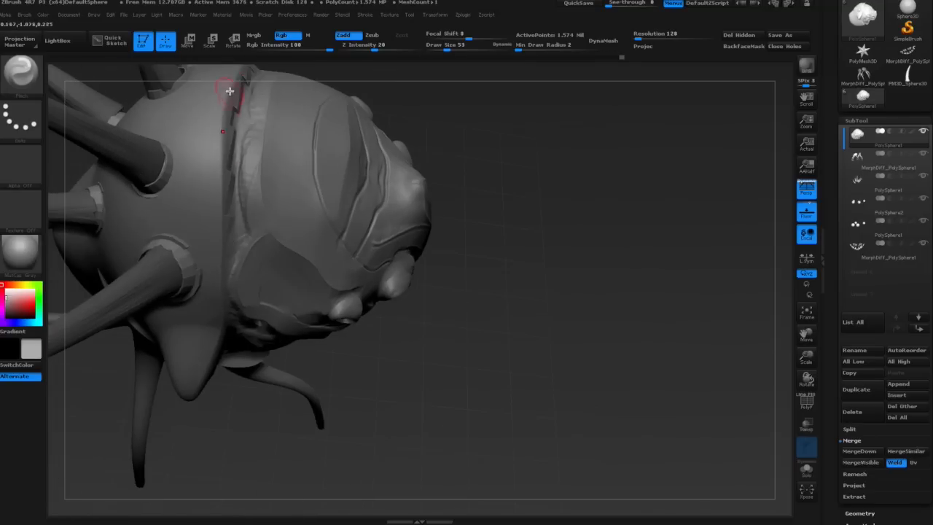
{"action": "mouse_move", "coordinate": [222, 278]}
{"action": "right_mouse_down"}
{"action": "mouse_move", "coordinate": [241, 219]}
{"action": "mouse_move", "coordinate": [520, 247]}
{"action": "mouse_move", "coordinate": [429, 314]}
{"action": "mouse_move", "coordinate": [376, 203]}
{"action": "mouse_move", "coordinate": [365, 233]}
{"action": "mouse_move", "coordinate": [374, 266]}
{"action": "right_mouse_up"}
Build up the flesh at the mouth corner and cheek with ClayBuildup and backface masking.
{"action": "key", "text": "b"}
{"action": "key", "text": "c"}
{"action": "key", "text": "b"}
{"action": "key", "text": "space"}
{"action": "key", "text": "space"}
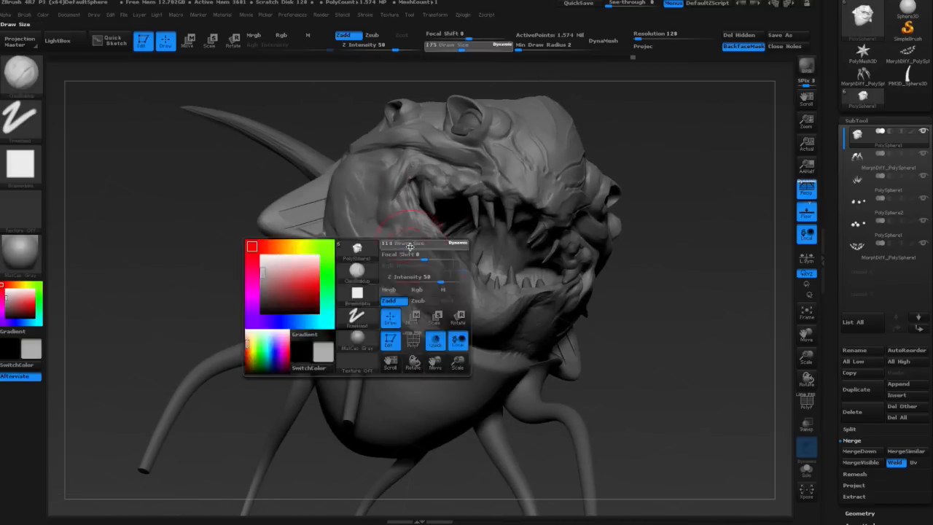
Carve skin folds across the cheek behind the mouth with the fold brush at draw size 28.
{"action": "key", "text": "b"}
{"action": "key", "text": "d"}
{"action": "key", "text": "s"}
{"action": "right_click_drag", "start_coordinate": [382, 232], "coordinate": [363, 210]}
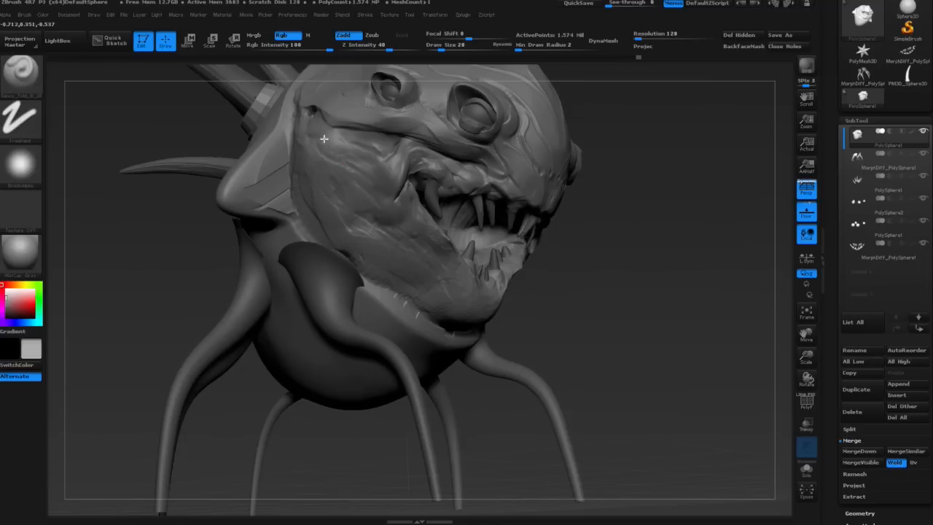
{"action": "mouse_move", "coordinate": [536, 287]}
{"action": "right_mouse_down"}
{"action": "mouse_move", "coordinate": [529, 352]}
{"action": "mouse_move", "coordinate": [531, 229]}
{"action": "mouse_move", "coordinate": [573, 235]}
{"action": "mouse_move", "coordinate": [566, 229]}
{"action": "mouse_move", "coordinate": [517, 265]}
{"action": "mouse_move", "coordinate": [554, 264]}
{"action": "mouse_move", "coordinate": [483, 211]}
{"action": "mouse_move", "coordinate": [462, 229]}
{"action": "right_mouse_up"}
{"action": "key", "text": "space"}
Adjust the head's shape with the Move brush and build up its surface with ClayBuildup at draw size 42.
{"action": "key", "text": "b"}
{"action": "key", "text": "m"}
{"action": "key", "text": "v"}
{"action": "key", "text": "b"}
{"action": "key", "text": "c"}
{"action": "key", "text": "b"}
Select the legs subtool and try swelling the front legs' knees and feet with the Inflat brush at draw size 155.
{"action": "left_click", "coordinate": [483, 211], "text": "alt"}
{"action": "left_click", "coordinate": [26, 82]}
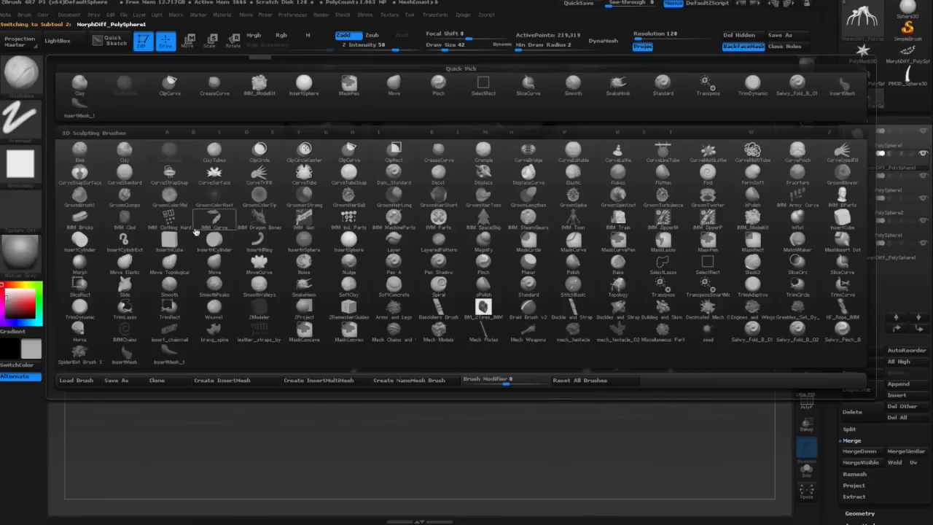
{"action": "key", "text": "i"}
{"action": "key", "text": "n"}
{"action": "key", "text": "space"}
{"action": "mouse_move", "coordinate": [459, 239]}
{"action": "right_mouse_down"}
{"action": "mouse_move", "coordinate": [472, 271]}
{"action": "mouse_move", "coordinate": [531, 256]}
{"action": "right_mouse_up"}
{"action": "right_click_drag", "start_coordinate": [539, 216], "coordinate": [552, 179]}
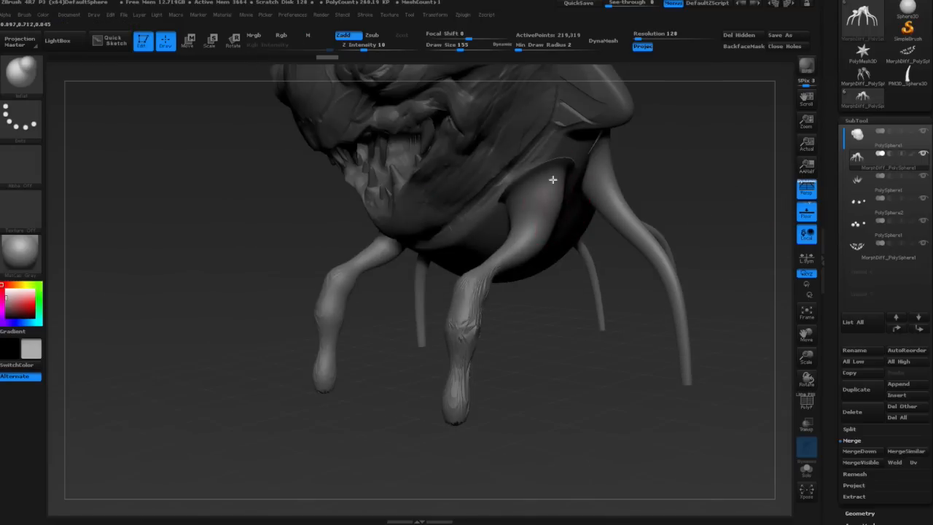
Swell the knees and feet of the middle and rear legs with the Inflat brush.
{"action": "right_click_drag", "start_coordinate": [535, 217], "coordinate": [511, 251]}
{"action": "right_click_drag", "start_coordinate": [485, 427], "coordinate": [534, 209]}
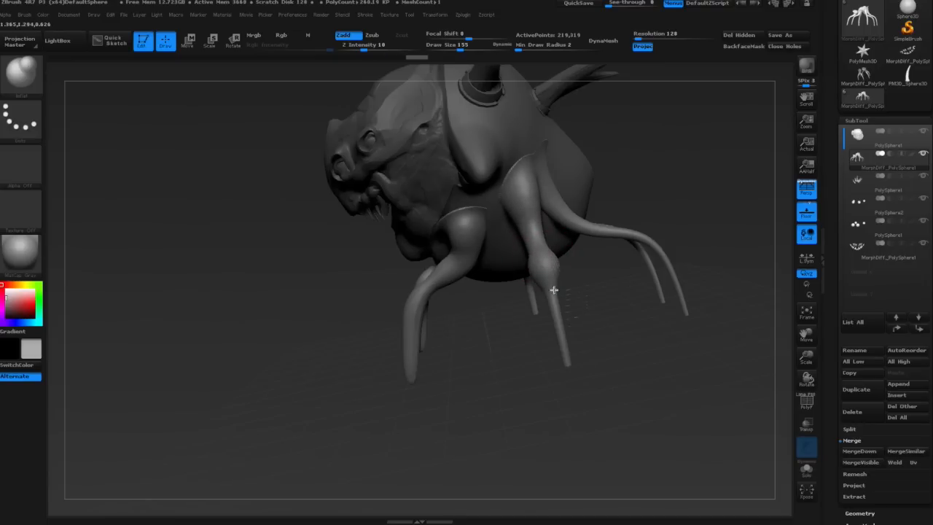
{"action": "right_click_drag", "start_coordinate": [564, 333], "coordinate": [425, 236]}
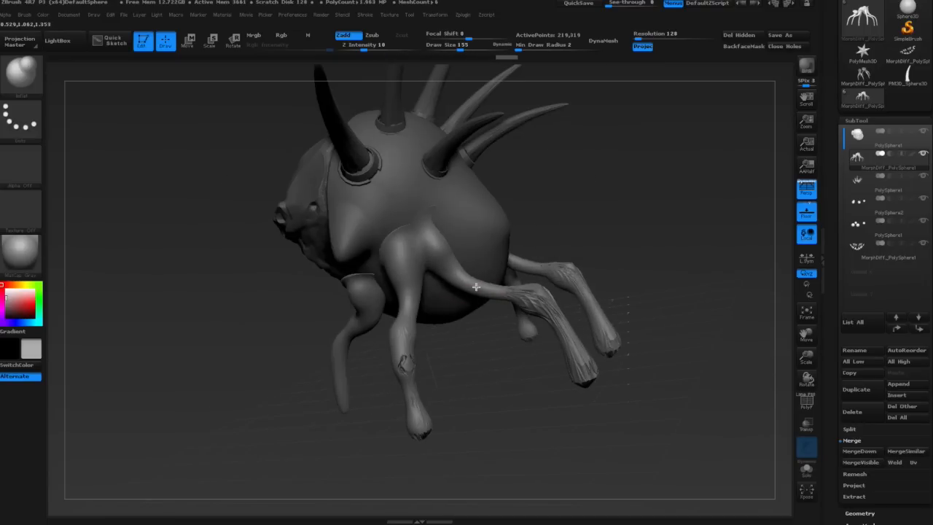
{"action": "right_click_drag", "start_coordinate": [481, 295], "coordinate": [503, 252]}
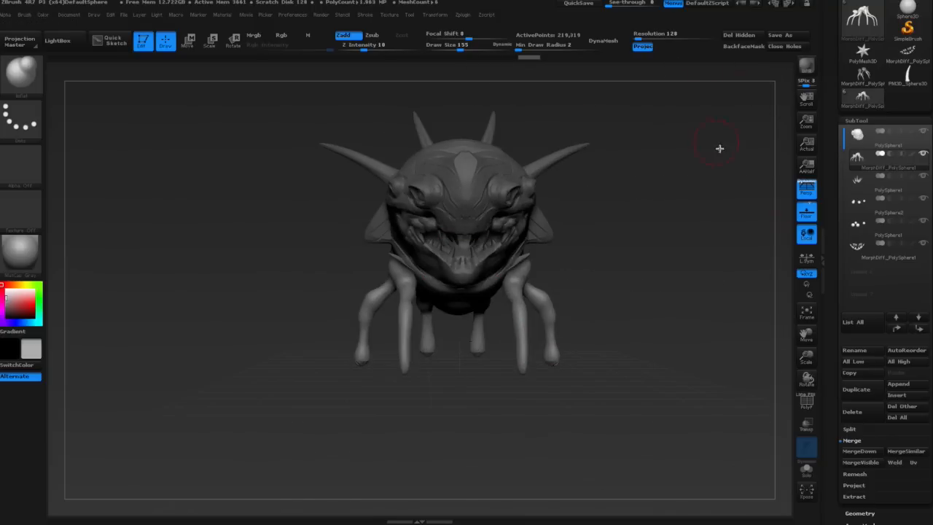
Remesh the legs with DynaMesh at resolution 128.
{"action": "left_click", "coordinate": [860, 513]}
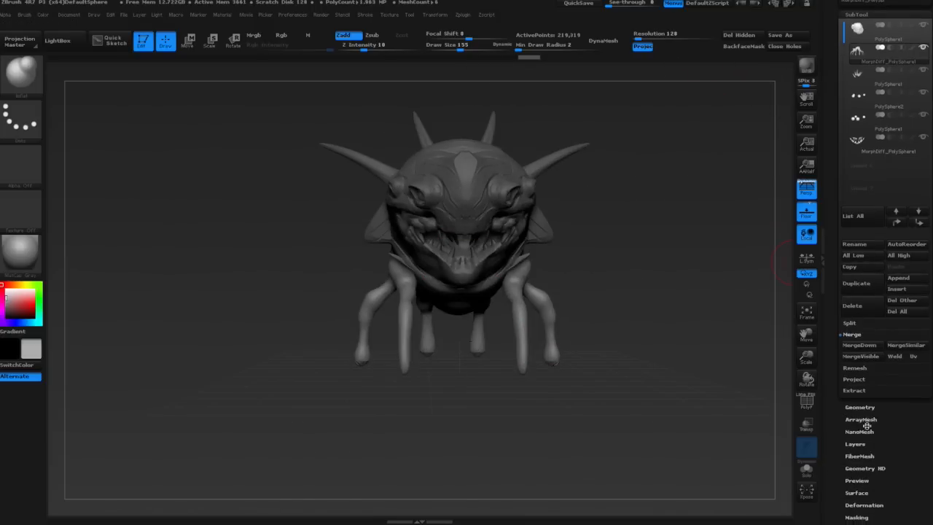
{"action": "left_click", "coordinate": [619, 45]}
{"action": "right_click_drag", "start_coordinate": [581, 404], "coordinate": [518, 235], "text": "alt"}
Isolate the lower segments of the front legs with a lasso mask and swing them forward with the transpose line.
{"action": "right_click_drag", "start_coordinate": [468, 290], "coordinate": [476, 270]}
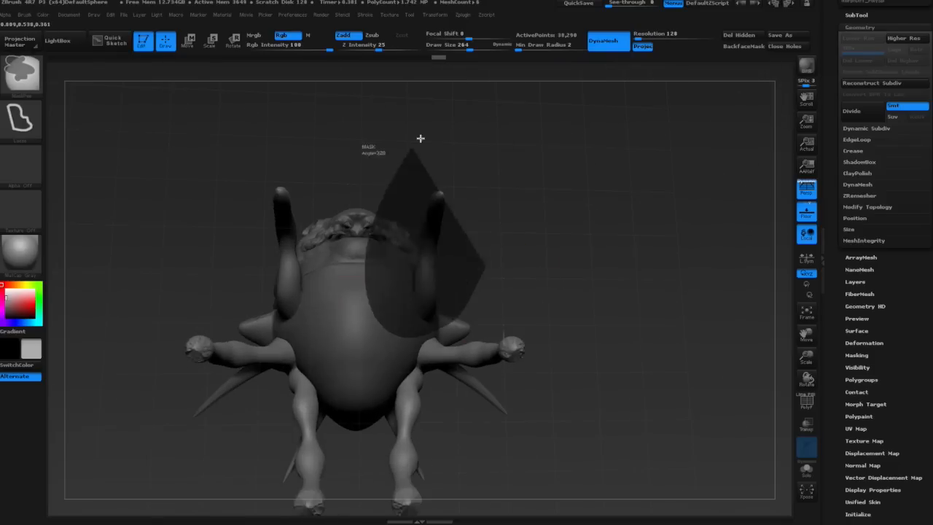
{"action": "left_click", "coordinate": [230, 41]}
{"action": "mouse_move", "coordinate": [549, 183]}
{"action": "right_mouse_down"}
{"action": "mouse_move", "coordinate": [540, 302]}
{"action": "mouse_move", "coordinate": [523, 358]}
{"action": "mouse_move", "coordinate": [514, 294]}
{"action": "mouse_move", "coordinate": [398, 291]}
{"action": "mouse_move", "coordinate": [406, 261]}
{"action": "mouse_move", "coordinate": [421, 277]}
{"action": "mouse_move", "coordinate": [415, 266]}
{"action": "mouse_move", "coordinate": [460, 265]}
{"action": "right_mouse_up"}
{"action": "key", "text": "w"}
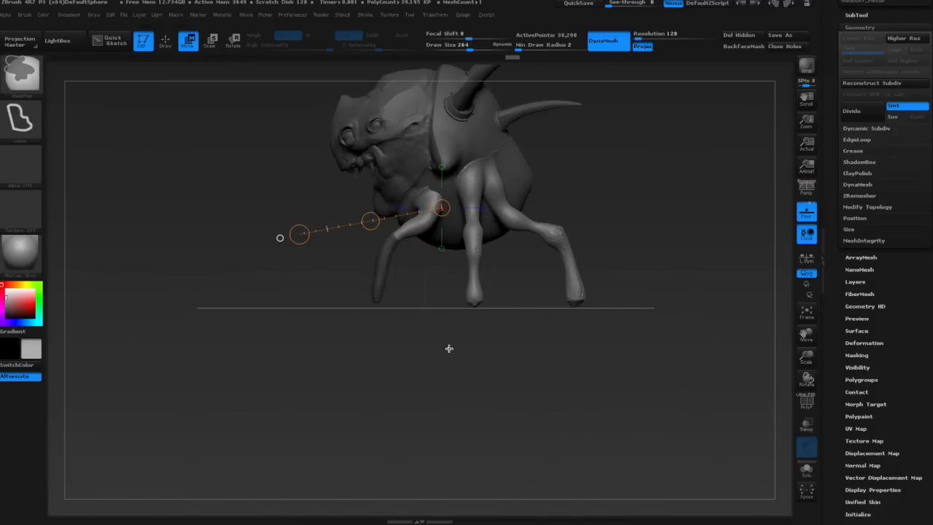
{"action": "key", "text": "r"}
{"action": "left_click_drag", "start_coordinate": [298, 233], "coordinate": [340, 241]}
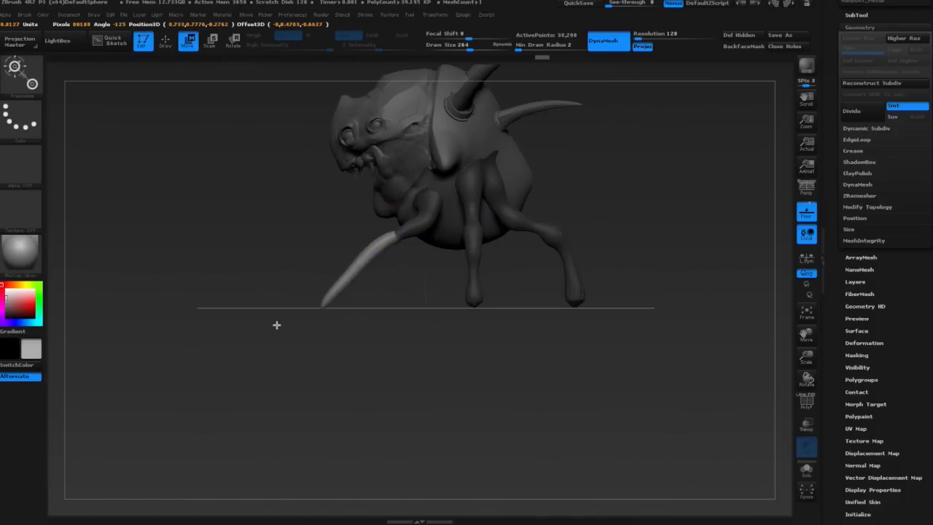
{"action": "key", "text": "q"}
Flatten the lower segments of the front legs into blade shapes with the TrimDynamic brush, adjusting the draw size.
{"action": "mouse_move", "coordinate": [378, 228]}
{"action": "right_mouse_down"}
{"action": "mouse_move", "coordinate": [442, 265]}
{"action": "mouse_move", "coordinate": [435, 250]}
{"action": "mouse_move", "coordinate": [419, 270]}
{"action": "mouse_move", "coordinate": [600, 271]}
{"action": "mouse_move", "coordinate": [503, 294]}
{"action": "mouse_move", "coordinate": [462, 225]}
{"action": "right_mouse_up"}
{"action": "key", "text": "space"}
{"action": "left_click_drag", "start_coordinate": [462, 225], "coordinate": [452, 229]}
{"action": "mouse_move", "coordinate": [452, 229]}
{"action": "right_mouse_down"}
{"action": "mouse_move", "coordinate": [443, 221]}
{"action": "mouse_move", "coordinate": [550, 204]}
{"action": "mouse_move", "coordinate": [457, 187]}
{"action": "mouse_move", "coordinate": [559, 266]}
{"action": "mouse_move", "coordinate": [473, 250]}
{"action": "mouse_move", "coordinate": [394, 387]}
{"action": "mouse_move", "coordinate": [419, 289]}
{"action": "right_mouse_up"}
{"action": "key", "text": "b"}
{"action": "key", "text": "t"}
{"action": "key", "text": "d"}
{"action": "key", "text": "space"}
{"action": "left_click_drag", "start_coordinate": [419, 288], "coordinate": [425, 289]}
{"action": "mouse_move", "coordinate": [425, 289]}
{"action": "right_mouse_down"}
{"action": "mouse_move", "coordinate": [533, 356]}
{"action": "mouse_move", "coordinate": [491, 365]}
{"action": "mouse_move", "coordinate": [550, 202]}
{"action": "right_mouse_up"}
{"action": "key", "text": "space"}
{"action": "left_click_drag", "start_coordinate": [547, 212], "coordinate": [570, 212]}
{"action": "right_click_drag", "start_coordinate": [570, 212], "coordinate": [557, 199]}
{"action": "key", "text": "space"}
{"action": "left_click_drag", "start_coordinate": [557, 199], "coordinate": [554, 284]}
{"action": "mouse_move", "coordinate": [554, 283]}
{"action": "right_mouse_down"}
{"action": "mouse_move", "coordinate": [548, 277]}
{"action": "mouse_move", "coordinate": [580, 441]}
{"action": "mouse_move", "coordinate": [515, 240]}
{"action": "mouse_move", "coordinate": [430, 331]}
{"action": "mouse_move", "coordinate": [354, 323]}
{"action": "right_mouse_up"}
Build up volume on the front legs with ClayBuildup and smooth the strokes.
{"action": "key", "text": "b"}
{"action": "key", "text": "c"}
{"action": "key", "text": "b"}
{"action": "key", "text": "space"}
{"action": "left_click_drag", "start_coordinate": [410, 261], "coordinate": [401, 260]}
{"action": "right_click_drag", "start_coordinate": [326, 360], "coordinate": [333, 270]}
{"action": "left_click_drag", "start_coordinate": [333, 271], "coordinate": [327, 223], "text": "shift"}
{"action": "mouse_move", "coordinate": [327, 223]}
{"action": "right_mouse_down", "text": "ctrl"}
{"action": "mouse_move", "coordinate": [416, 267]}
{"action": "mouse_move", "coordinate": [383, 245]}
{"action": "mouse_move", "coordinate": [323, 264]}
{"action": "right_mouse_up", "text": "ctrl"}
Reshape the front legs' upper segments and joints with the Move brush at draw size 150.
{"action": "key", "text": "b"}
{"action": "key", "text": "m"}
{"action": "key", "text": "v"}
{"action": "key", "text": "space"}
{"action": "left_click_drag", "start_coordinate": [323, 263], "coordinate": [328, 273]}
{"action": "mouse_move", "coordinate": [287, 274]}
{"action": "right_mouse_down"}
{"action": "mouse_move", "coordinate": [323, 314]}
{"action": "mouse_move", "coordinate": [324, 305]}
{"action": "right_mouse_up"}
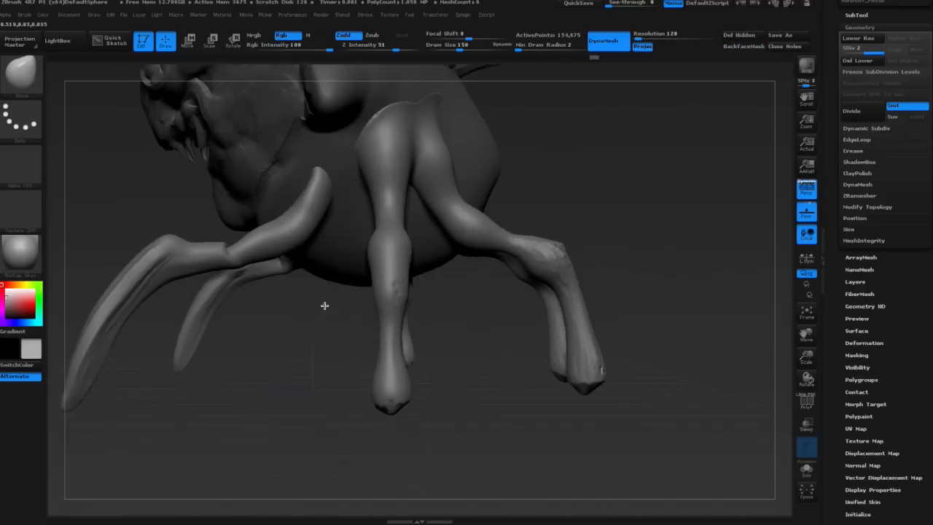
{"action": "key", "text": "space"}
{"action": "mouse_move", "coordinate": [319, 247]}
{"action": "right_mouse_down"}
{"action": "mouse_move", "coordinate": [294, 200]}
{"action": "mouse_move", "coordinate": [334, 237]}
{"action": "right_mouse_up"}
Bulk up the hip end of the front legs with ClayBuildup at draw size 160.
{"action": "key", "text": "b"}
{"action": "key", "text": "c"}
{"action": "key", "text": "b"}
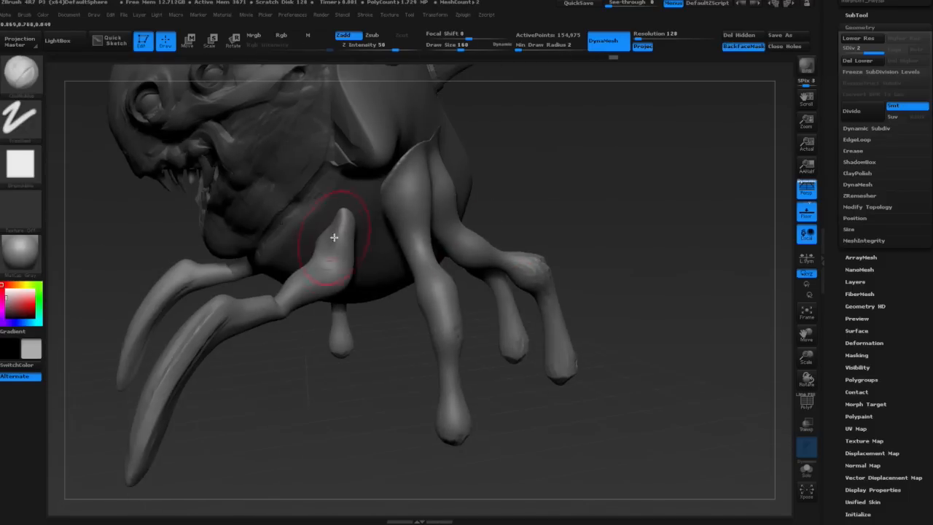
{"action": "left_click_drag", "start_coordinate": [334, 234], "coordinate": [333, 289]}
{"action": "mouse_move", "coordinate": [333, 289]}
{"action": "right_mouse_down"}
{"action": "mouse_move", "coordinate": [296, 272]}
{"action": "mouse_move", "coordinate": [308, 289]}
{"action": "mouse_move", "coordinate": [324, 290]}
{"action": "mouse_move", "coordinate": [377, 208]}
{"action": "mouse_move", "coordinate": [342, 196]}
{"action": "mouse_move", "coordinate": [329, 269]}
{"action": "right_mouse_up"}
Refine the silhouette of the legs with the Move brush.
{"action": "key", "text": "b"}
{"action": "key", "text": "m"}
{"action": "key", "text": "v"}
{"action": "key", "text": "space"}
{"action": "left_click_drag", "start_coordinate": [396, 207], "coordinate": [383, 207]}
{"action": "mouse_move", "coordinate": [383, 207]}
{"action": "right_mouse_down"}
{"action": "mouse_move", "coordinate": [437, 279]}
{"action": "mouse_move", "coordinate": [439, 313]}
{"action": "right_mouse_up"}
{"action": "key", "text": "space"}
{"action": "key", "text": "space"}
{"action": "right_click_drag", "start_coordinate": [444, 246], "coordinate": [438, 168]}
Trim broad flat facets along the front leg blades with the TrimDynamic brush at draw size 145.
{"action": "key", "text": "b"}
{"action": "key", "text": "t"}
{"action": "key", "text": "d"}
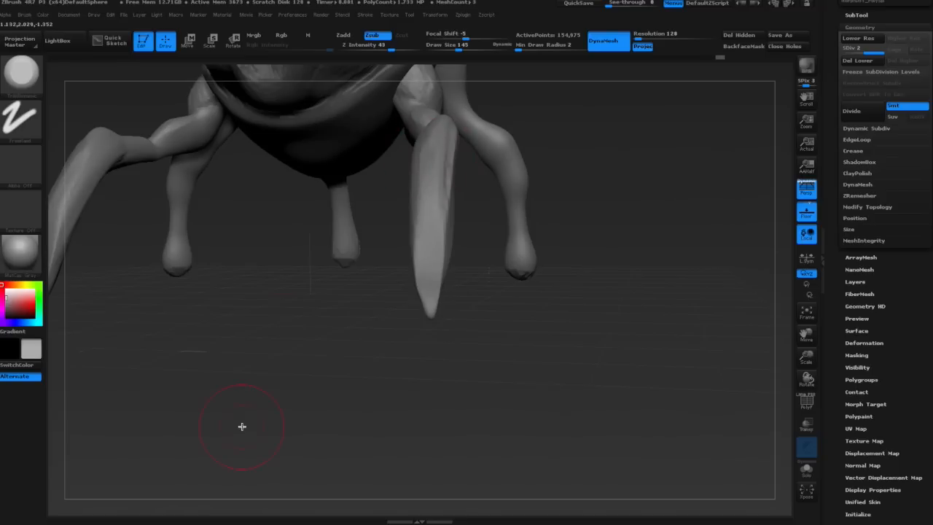
{"action": "mouse_move", "coordinate": [113, 299]}
{"action": "right_mouse_down"}
{"action": "mouse_move", "coordinate": [448, 188]}
{"action": "mouse_move", "coordinate": [436, 252]}
{"action": "right_mouse_up"}
{"action": "mouse_move", "coordinate": [436, 252]}
{"action": "left_mouse_down"}
{"action": "mouse_move", "coordinate": [455, 175]}
{"action": "mouse_move", "coordinate": [429, 283]}
{"action": "left_mouse_up"}
{"action": "right_click_drag", "start_coordinate": [429, 283], "coordinate": [405, 279]}
{"action": "key", "text": "space"}
{"action": "left_click_drag", "start_coordinate": [465, 218], "coordinate": [457, 219]}
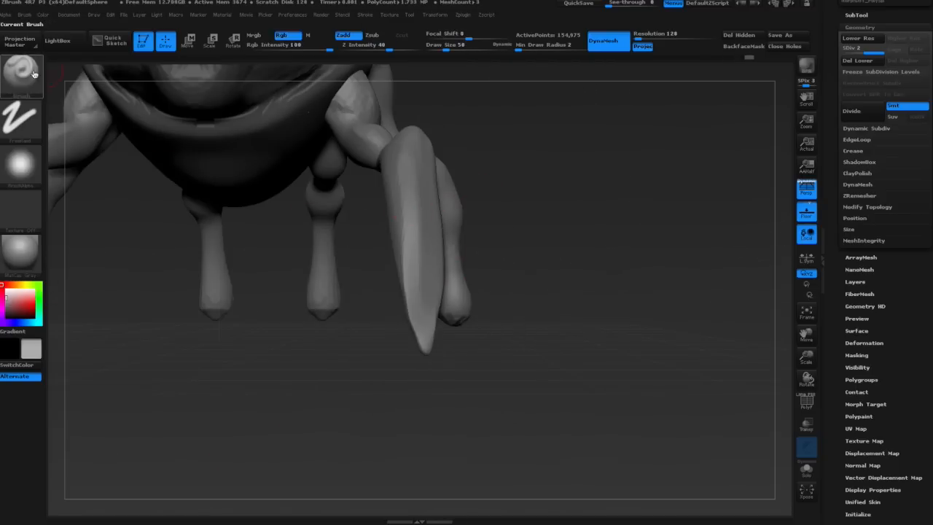
Pull a row of spikes from both edges of each front leg blade with SnakeHook at draw size 24.
{"action": "key", "text": "b"}
{"action": "left_click_drag", "start_coordinate": [365, 291], "coordinate": [407, 281]}
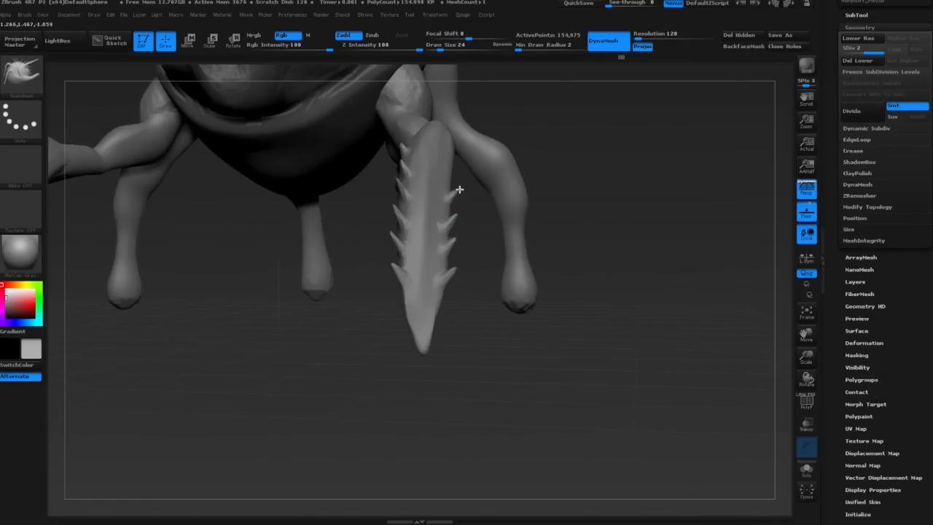
{"action": "mouse_move", "coordinate": [477, 142]}
{"action": "left_mouse_down"}
{"action": "mouse_move", "coordinate": [474, 162]}
{"action": "mouse_move", "coordinate": [503, 203]}
{"action": "left_mouse_up"}
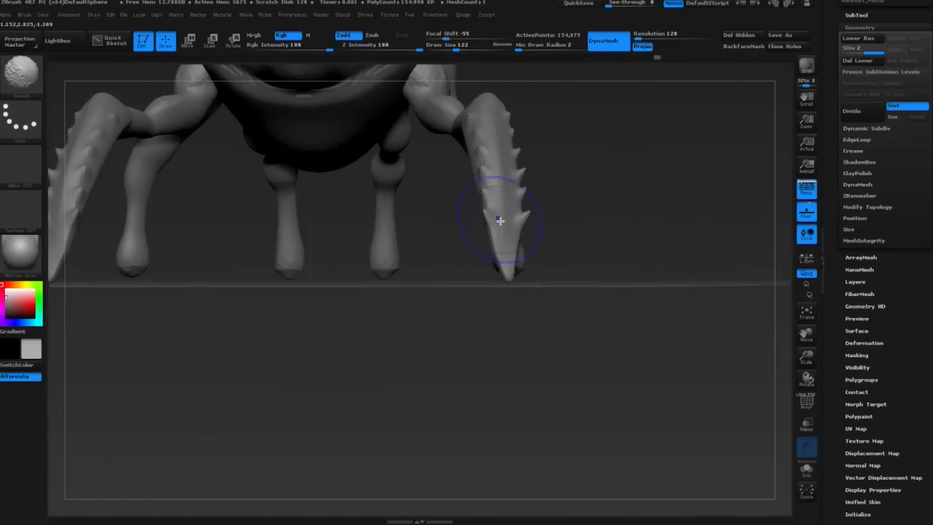
Remesh the spiked legs and build up ridges across the front blades with ClayBuildup at draw size 86.
{"action": "right_click_drag", "start_coordinate": [499, 221], "coordinate": [514, 167]}
{"action": "key", "text": "space"}
{"action": "key", "text": "ctrl+z"}
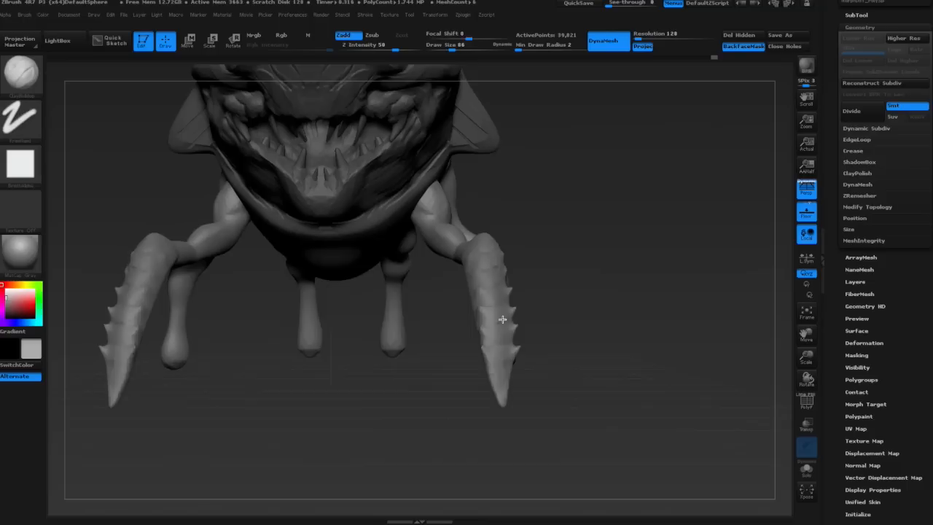
{"action": "mouse_move", "coordinate": [502, 319]}
{"action": "left_mouse_down"}
{"action": "mouse_move", "coordinate": [399, 219]}
{"action": "mouse_move", "coordinate": [452, 279]}
{"action": "mouse_move", "coordinate": [445, 247]}
{"action": "left_mouse_up"}
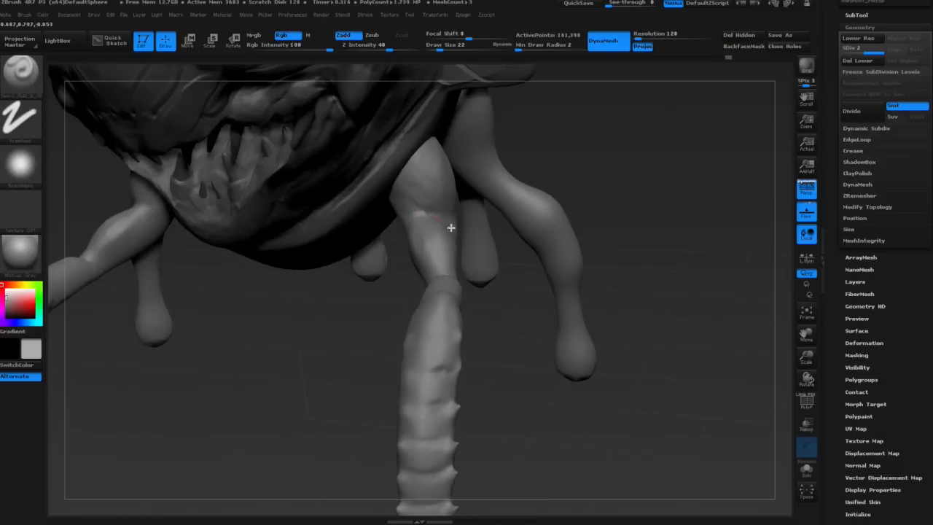
Crease the front upper legs with the fold brush and bulk up their muscles with ClayBuildup.
{"action": "left_click_drag", "start_coordinate": [450, 225], "coordinate": [433, 203]}
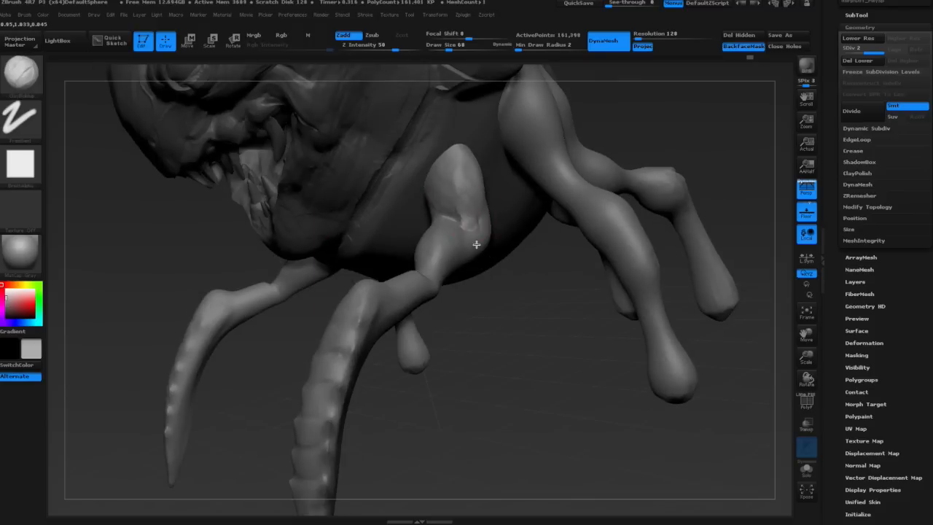
{"action": "key", "text": "space"}
{"action": "left_click_drag", "start_coordinate": [475, 244], "coordinate": [493, 170]}
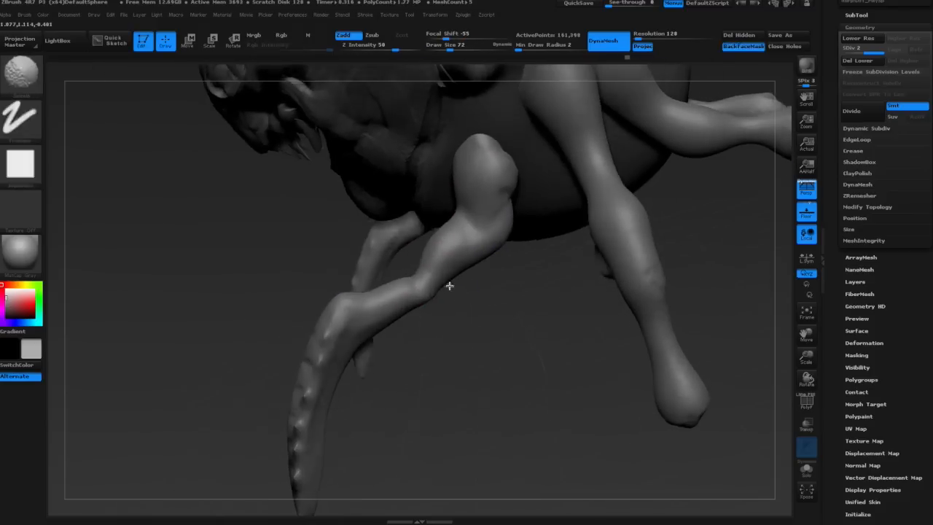
Adjust the contours of the front legs and blades with the Move brush at draw sizes 72 and 45.
{"action": "left_click_drag", "start_coordinate": [442, 312], "coordinate": [401, 221]}
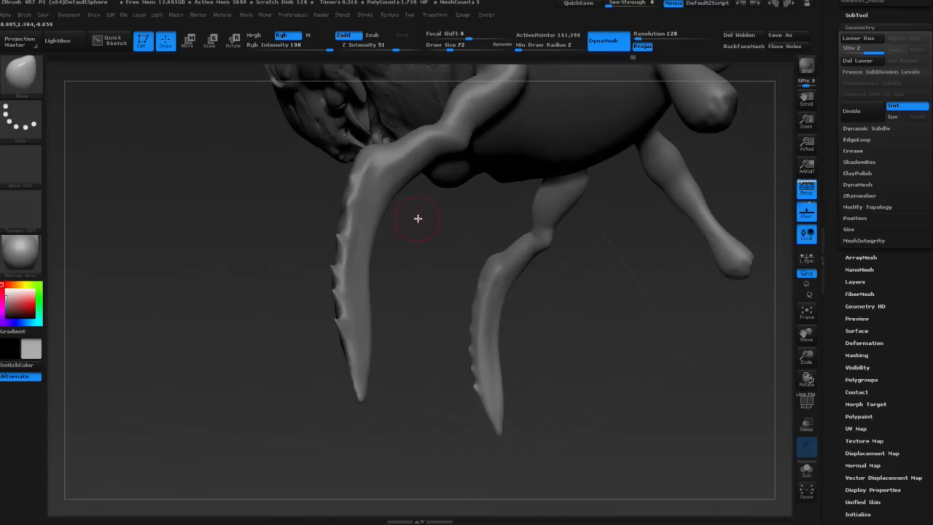
{"action": "key", "text": "b"}
{"action": "key", "text": "Escape"}
{"action": "key", "text": "space"}
{"action": "left_click", "coordinate": [406, 312]}
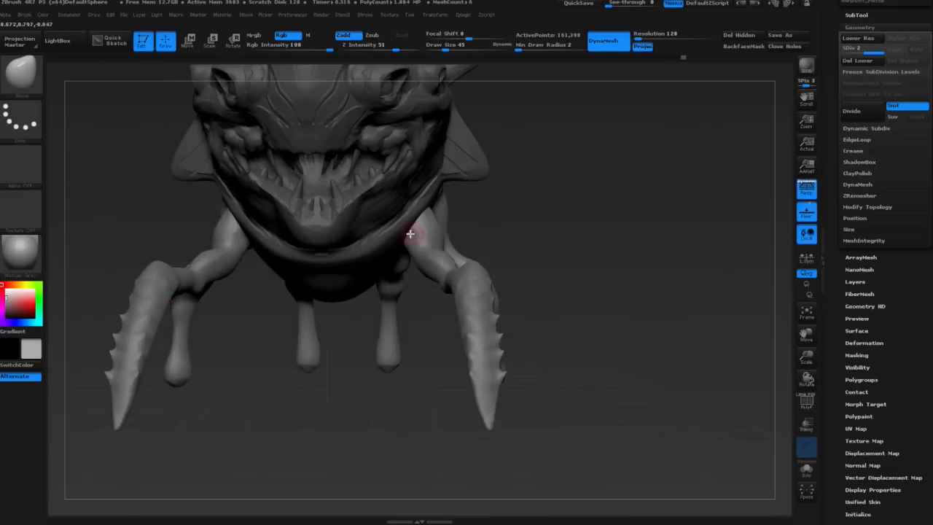
Select the body subtool and block in overlapping plate forms on the belly with ClayBuildup.
{"action": "left_click", "coordinate": [410, 233], "text": "alt"}
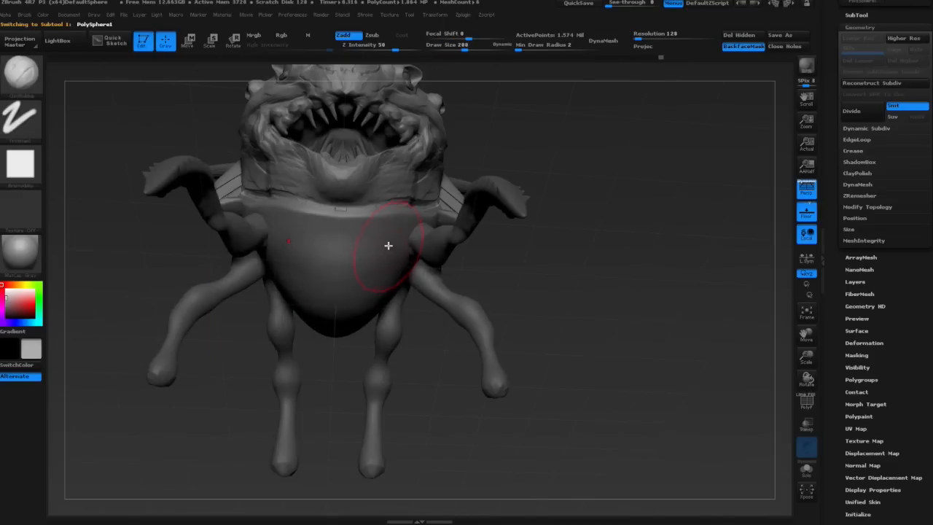
{"action": "left_click_drag", "start_coordinate": [332, 256], "coordinate": [423, 201]}
{"action": "left_click_drag", "start_coordinate": [350, 233], "coordinate": [398, 197]}
{"action": "mouse_move", "coordinate": [369, 214]}
{"action": "right_mouse_down"}
{"action": "mouse_move", "coordinate": [389, 236]}
{"action": "mouse_move", "coordinate": [431, 231]}
{"action": "mouse_move", "coordinate": [400, 148]}
{"action": "mouse_move", "coordinate": [367, 237]}
{"action": "mouse_move", "coordinate": [428, 170]}
{"action": "right_mouse_up"}
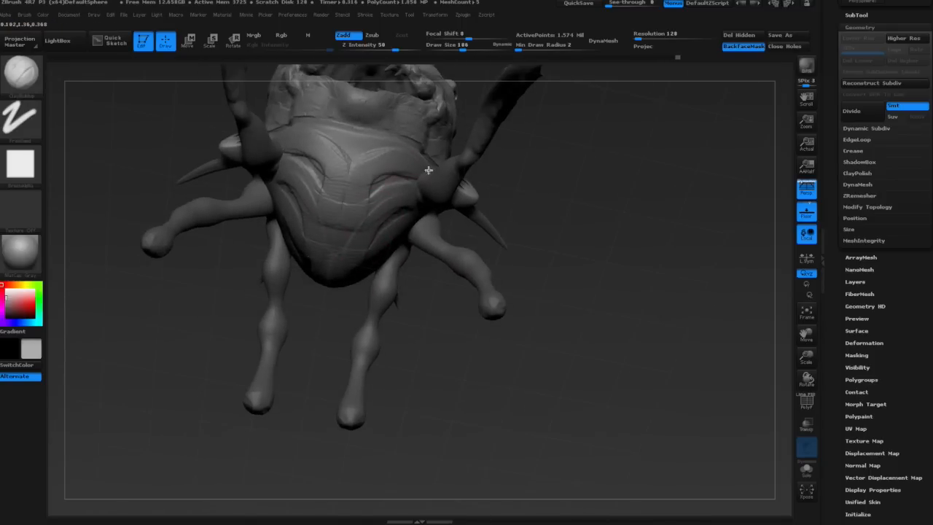
Carve V-shaped grooves between the front belly plates with the fold brush, starting at draw size 45.
{"action": "right_click", "coordinate": [390, 183]}
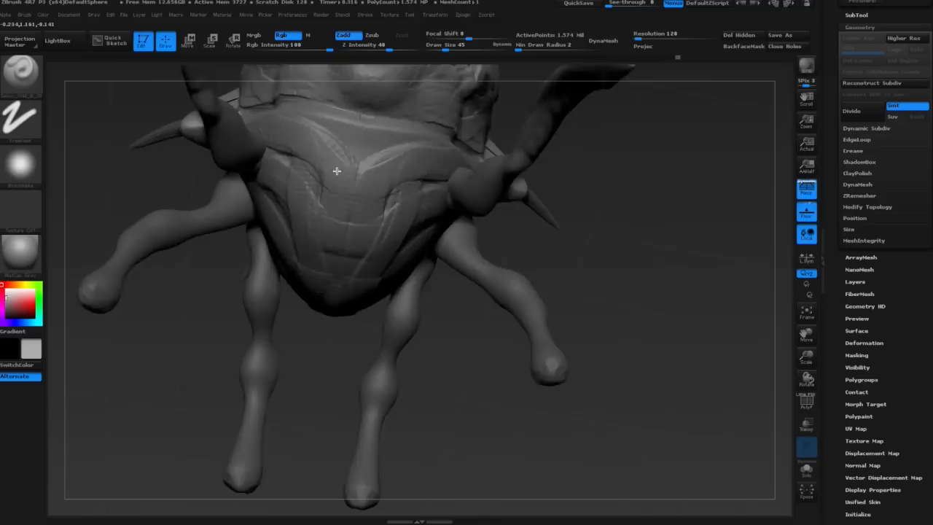
{"action": "right_click_drag", "start_coordinate": [333, 156], "coordinate": [269, 102]}
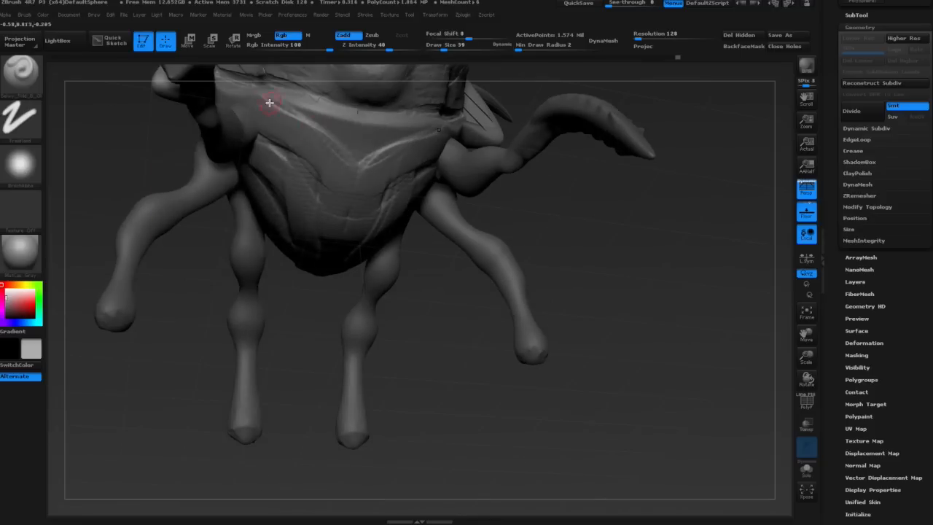
{"action": "right_click_drag", "start_coordinate": [331, 118], "coordinate": [324, 148]}
{"action": "right_click_drag", "start_coordinate": [386, 173], "coordinate": [447, 157]}
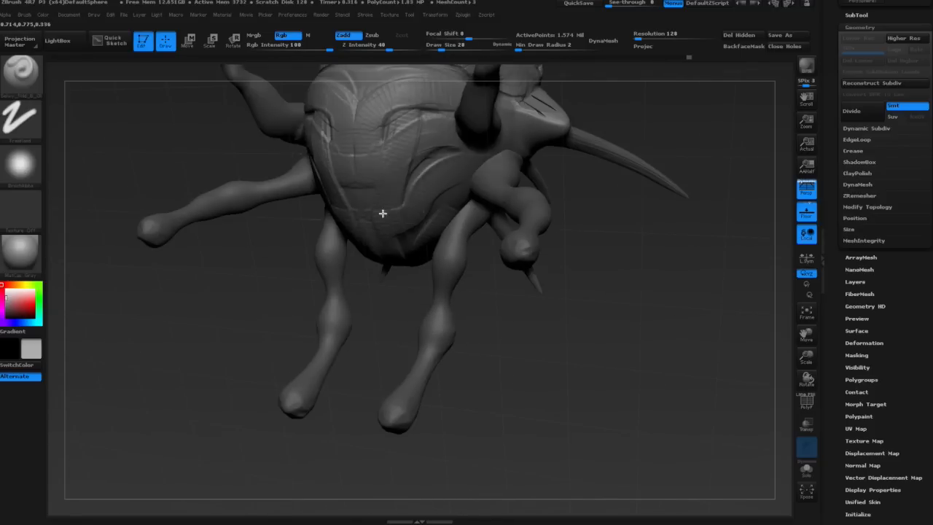
Crease the rear and side belly plates and add grooves below the chin with the fold brush at draw size 28.
{"action": "right_click_drag", "start_coordinate": [383, 213], "coordinate": [384, 141]}
{"action": "right_click_drag", "start_coordinate": [504, 150], "coordinate": [426, 156]}
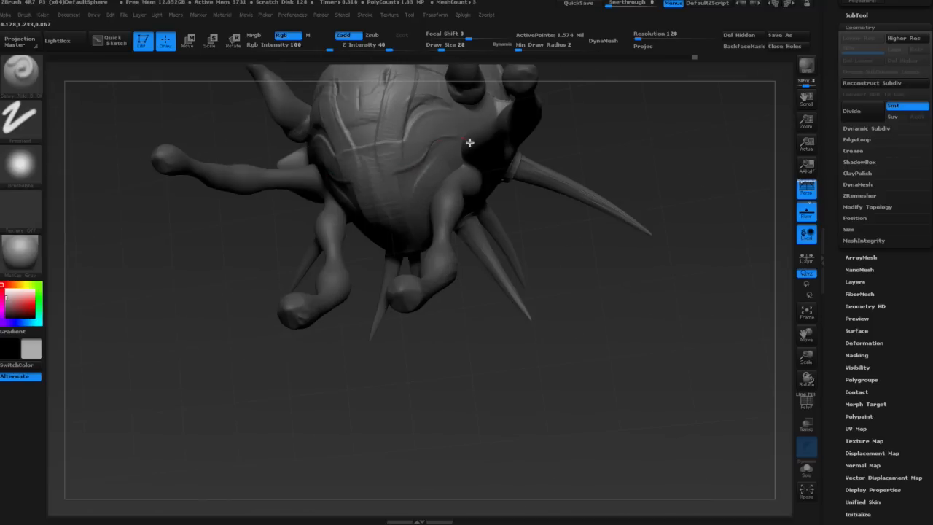
{"action": "right_click_drag", "start_coordinate": [384, 199], "coordinate": [403, 178]}
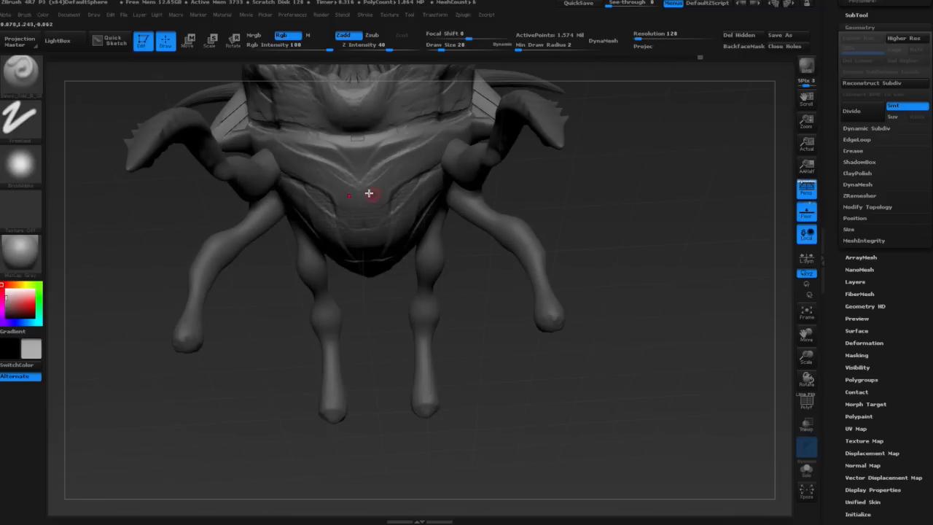
{"action": "right_click_drag", "start_coordinate": [344, 269], "coordinate": [320, 155], "text": "alt"}
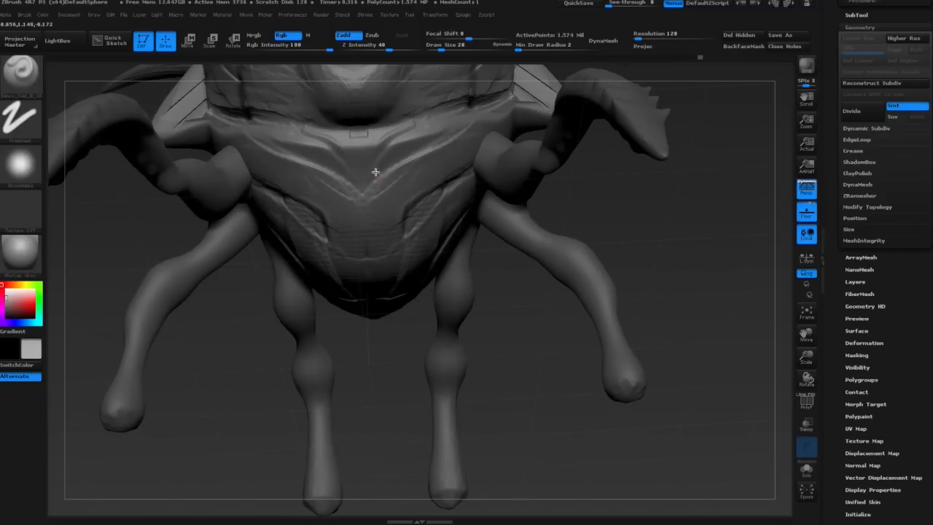
{"action": "mouse_move", "coordinate": [386, 179]}
{"action": "right_mouse_down"}
{"action": "mouse_move", "coordinate": [398, 169]}
{"action": "mouse_move", "coordinate": [408, 175]}
{"action": "mouse_move", "coordinate": [358, 217]}
{"action": "mouse_move", "coordinate": [494, 285]}
{"action": "mouse_move", "coordinate": [423, 196]}
{"action": "right_mouse_up"}
Build up the belly plates between the grooves with ClayBuildup.
{"action": "key", "text": "b"}
{"action": "key", "text": "c"}
{"action": "key", "text": "b"}
{"action": "key", "text": "space"}
{"action": "left_click_drag", "start_coordinate": [427, 180], "coordinate": [435, 181]}
{"action": "right_click_drag", "start_coordinate": [435, 181], "coordinate": [400, 169]}
{"action": "left_click_drag", "start_coordinate": [399, 169], "coordinate": [444, 186]}
{"action": "right_click_drag", "start_coordinate": [441, 204], "coordinate": [419, 173]}
Select the legs subtool and lay a straight transpose line along the front leg.
{"action": "left_click", "coordinate": [410, 168], "text": "alt"}
{"action": "left_click_drag", "start_coordinate": [437, 164], "coordinate": [430, 151], "text": "ctrl"}
{"action": "right_click_drag", "start_coordinate": [430, 152], "coordinate": [408, 145], "text": "shift"}
{"action": "left_click", "coordinate": [188, 41]}
{"action": "left_click_drag", "start_coordinate": [477, 214], "coordinate": [356, 210], "text": "shift"}
{"action": "right_click_drag", "start_coordinate": [466, 242], "coordinate": [617, 313]}
Lasso-mask the legs around the front pair.
{"action": "mouse_move", "coordinate": [413, 281]}
{"action": "right_mouse_down"}
{"action": "mouse_move", "coordinate": [381, 275]}
{"action": "mouse_move", "coordinate": [400, 335]}
{"action": "right_mouse_up"}
{"action": "left_click_drag", "start_coordinate": [459, 389], "coordinate": [467, 376], "text": "ctrl"}
{"action": "left_click_drag", "start_coordinate": [453, 348], "coordinate": [435, 299], "text": "ctrl"}
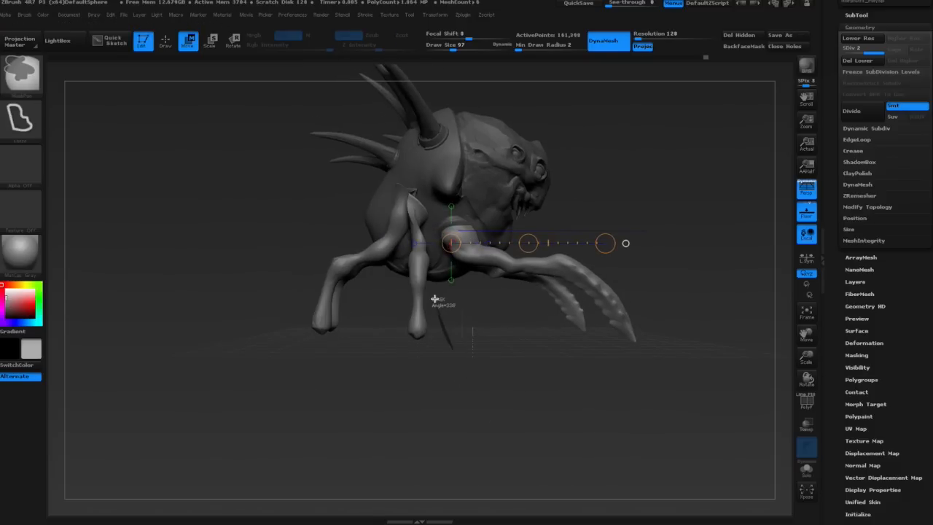
{"action": "key", "text": "d"}
{"action": "right_click_drag", "start_coordinate": [521, 318], "coordinate": [397, 306]}
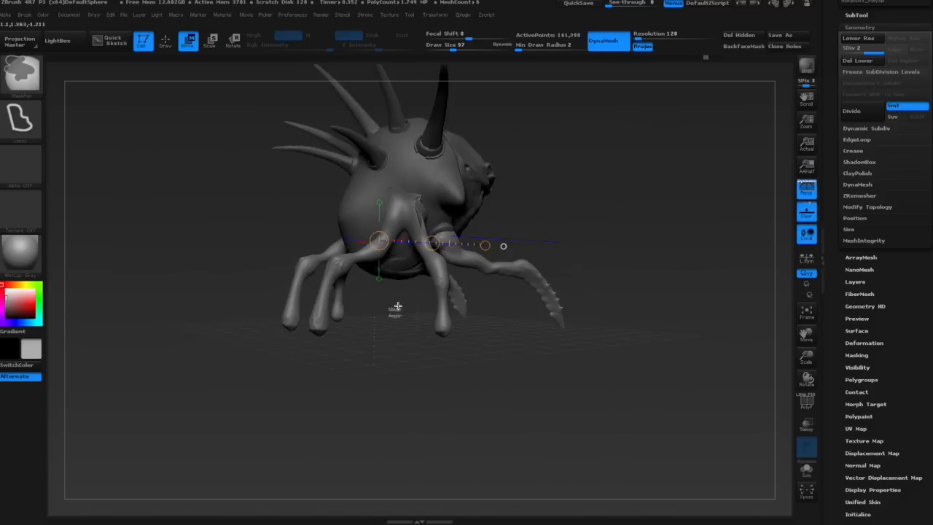
{"action": "left_click_drag", "start_coordinate": [398, 335], "coordinate": [343, 435], "text": "ctrl"}
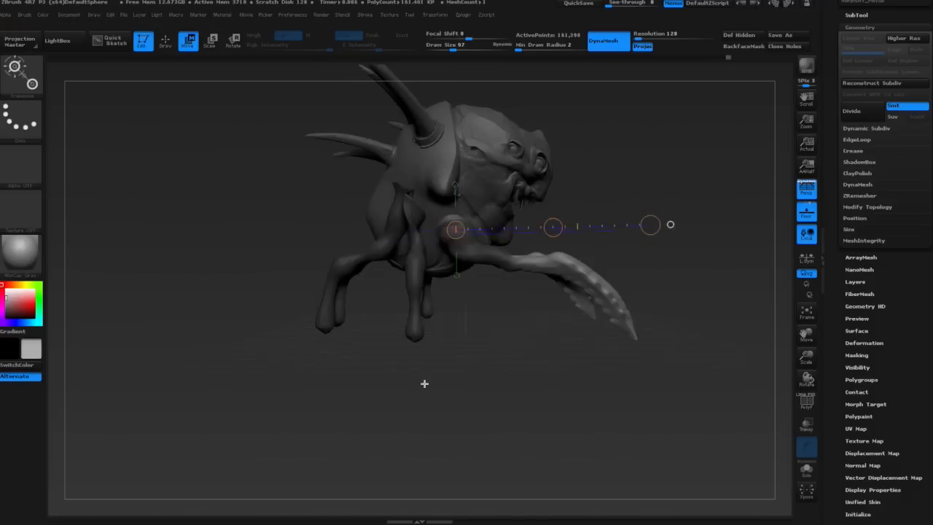
Isolate and delete the rear pair of legs, then close the holes in the remaining leg mesh.
{"action": "left_click_drag", "start_coordinate": [409, 239], "coordinate": [414, 406], "text": "ctrl"}
{"action": "left_click", "coordinate": [414, 411], "text": "ctrl+shift"}
{"action": "left_click", "coordinate": [415, 408], "text": "ctrl+shift"}
{"action": "left_click", "coordinate": [423, 393], "text": "ctrl"}
{"action": "left_click", "coordinate": [427, 402], "text": "ctrl+shift"}
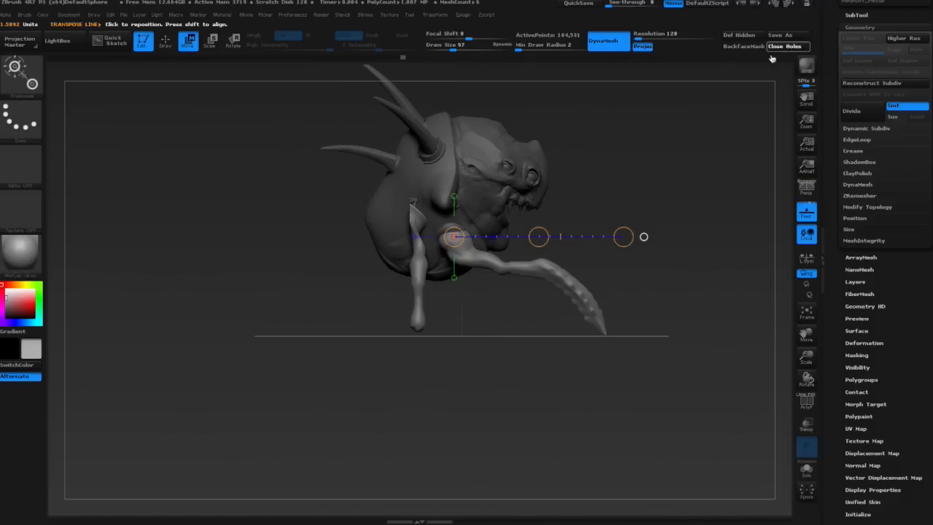
Mask the front legs, split the unmasked rear legs into their own subtool and isolate them.
{"action": "left_click_drag", "start_coordinate": [437, 267], "coordinate": [423, 347], "text": "ctrl"}
{"action": "left_click_drag", "start_coordinate": [841, 30], "coordinate": [864, 239]}
{"action": "left_click", "coordinate": [856, 22]}
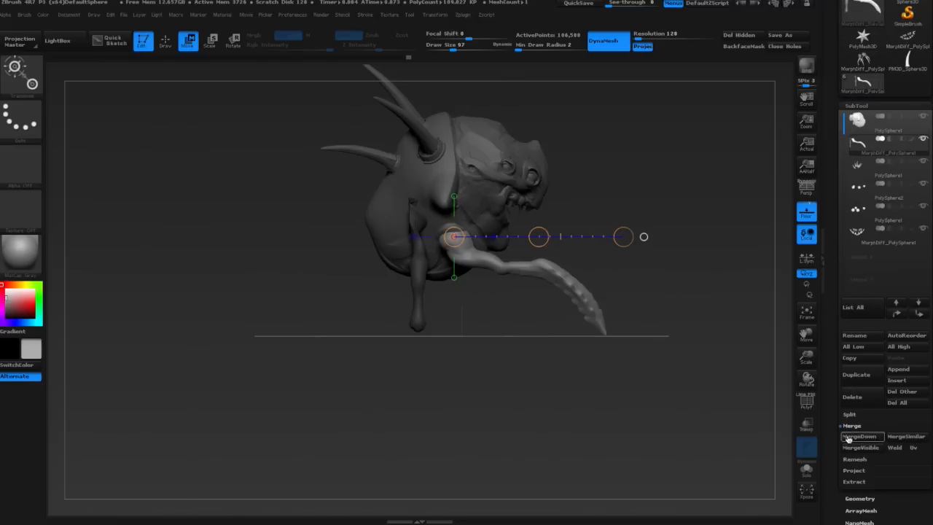
{"action": "left_click", "coordinate": [867, 459]}
{"action": "left_click_drag", "start_coordinate": [641, 379], "coordinate": [416, 292]}
{"action": "left_click", "coordinate": [802, 467]}
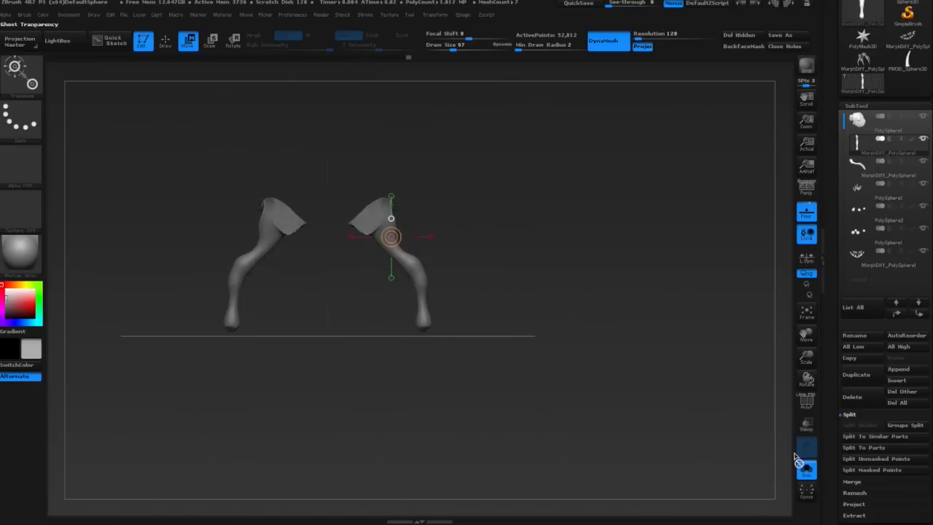
Adjust the upper ends of the isolated rear legs with the Move brush.
{"action": "left_click_drag", "start_coordinate": [539, 328], "coordinate": [539, 380], "text": "alt"}
{"action": "left_click_drag", "start_coordinate": [539, 380], "coordinate": [619, 394]}
{"action": "left_click_drag", "start_coordinate": [408, 250], "coordinate": [366, 194], "text": "shift"}
{"action": "left_click_drag", "start_coordinate": [341, 237], "coordinate": [438, 225]}
{"action": "key", "text": "q"}
{"action": "key", "text": "space"}
{"action": "left_click", "coordinate": [444, 190]}
{"action": "key", "text": "w"}
{"action": "key", "text": "q"}
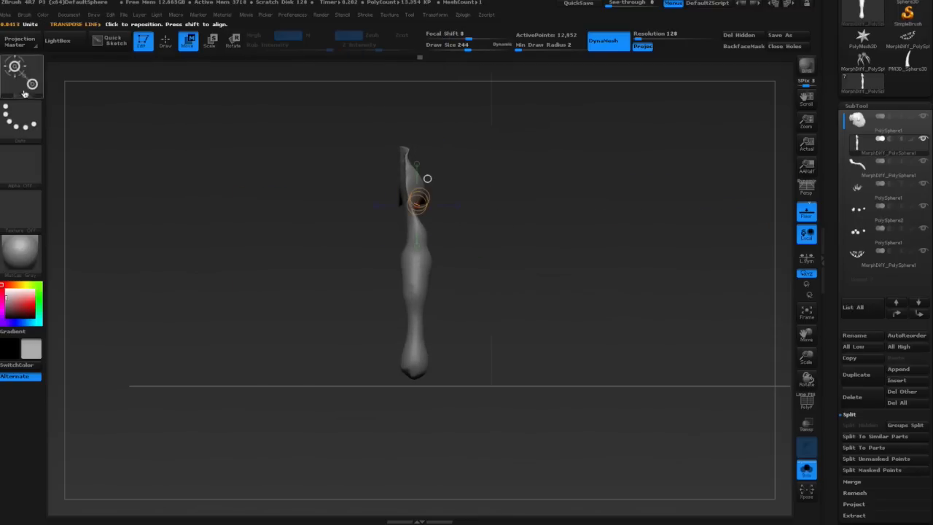
Inflate the upper ends of the rear legs with the Inflat brush and remesh them with DynaMesh.
{"action": "key", "text": "b"}
{"action": "left_click", "coordinate": [305, 86]}
{"action": "mouse_move", "coordinate": [311, 161]}
{"action": "left_mouse_down"}
{"action": "mouse_move", "coordinate": [402, 198]}
{"action": "mouse_move", "coordinate": [416, 233]}
{"action": "mouse_move", "coordinate": [421, 189]}
{"action": "left_mouse_up"}
{"action": "key", "text": "bracketleft"}
{"action": "left_click_drag", "start_coordinate": [487, 115], "coordinate": [402, 114], "text": "shift"}
{"action": "mouse_move", "coordinate": [327, 193]}
{"action": "left_mouse_down", "text": "ctrl"}
{"action": "mouse_move", "coordinate": [462, 218]}
{"action": "mouse_move", "coordinate": [436, 202]}
{"action": "mouse_move", "coordinate": [454, 183]}
{"action": "mouse_move", "coordinate": [321, 210]}
{"action": "mouse_move", "coordinate": [484, 179]}
{"action": "left_mouse_up", "text": "ctrl"}
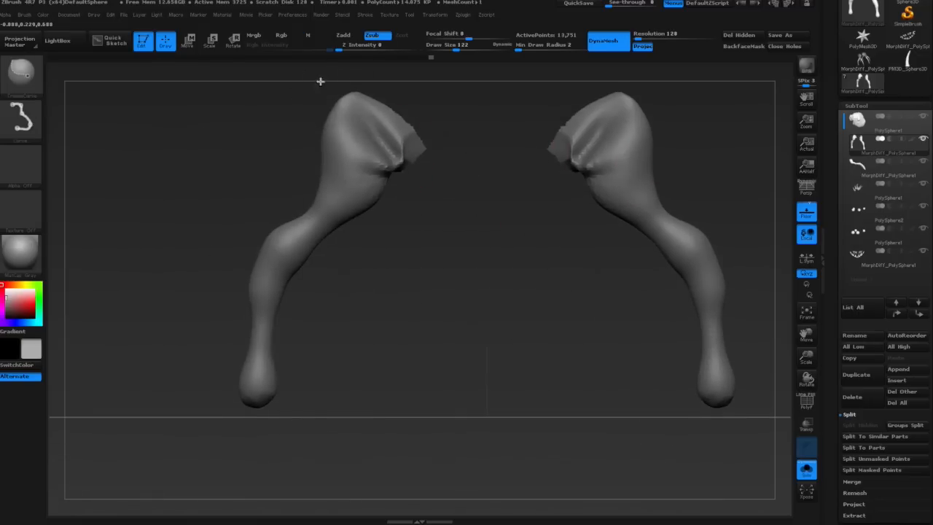
{"action": "left_click_drag", "start_coordinate": [398, 370], "coordinate": [401, 471], "text": "ctrl+shift"}
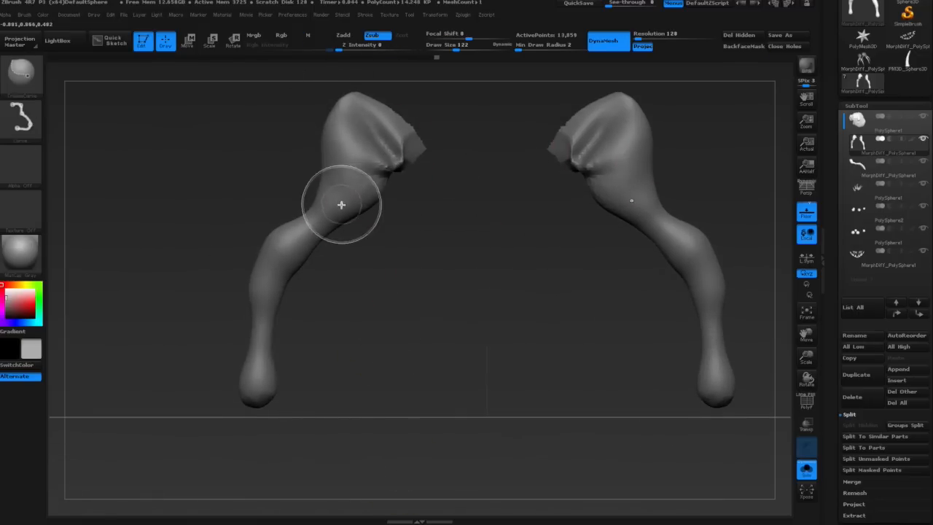
{"action": "left_click", "coordinate": [806, 400]}
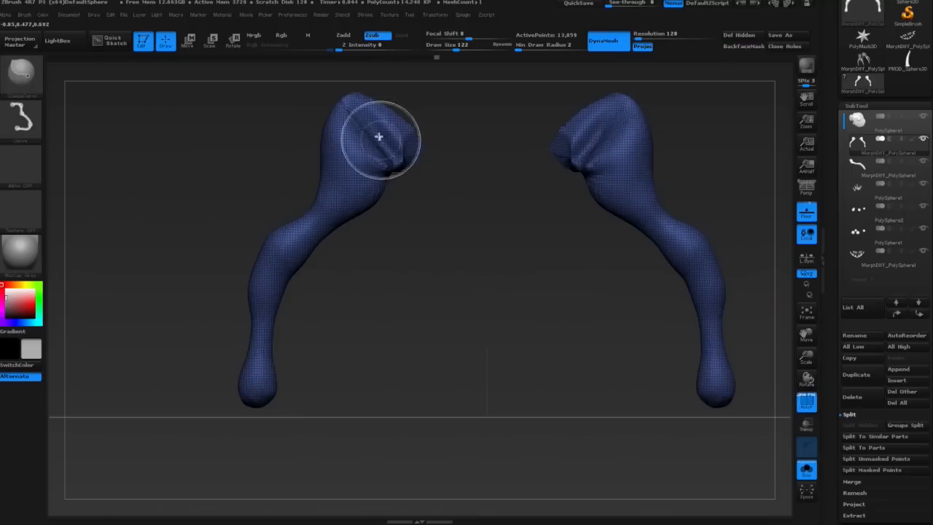
{"action": "left_click_drag", "start_coordinate": [292, 97], "coordinate": [430, 283], "text": "ctrl+shift"}
{"action": "key", "text": "ctrl+z"}
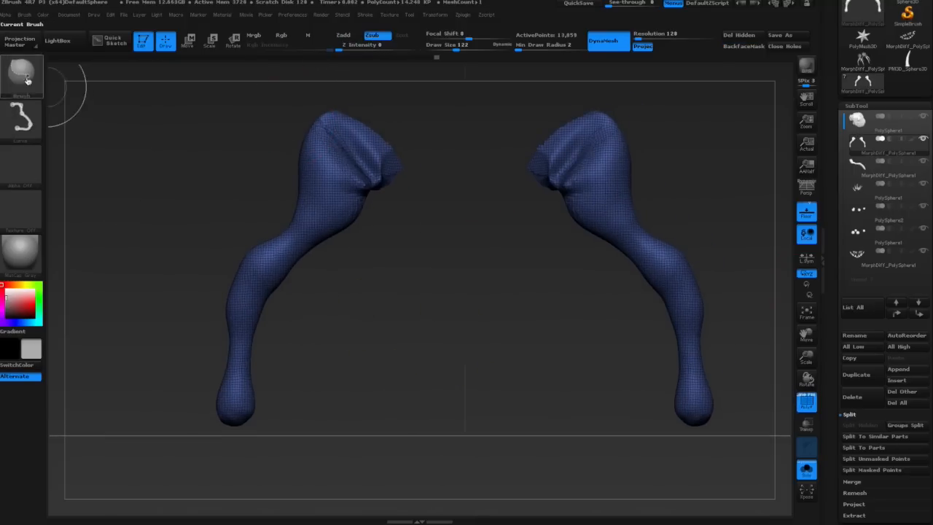
Hide one rear leg and the ragged upper end of the other, then close the holes in the remaining mesh.
{"action": "left_click", "coordinate": [27, 76], "text": "ctrl+shift"}
{"action": "left_click_drag", "start_coordinate": [388, 270], "coordinate": [387, 271], "text": "ctrl+shift"}
{"action": "left_click", "coordinate": [329, 212], "text": "ctrl+shift"}
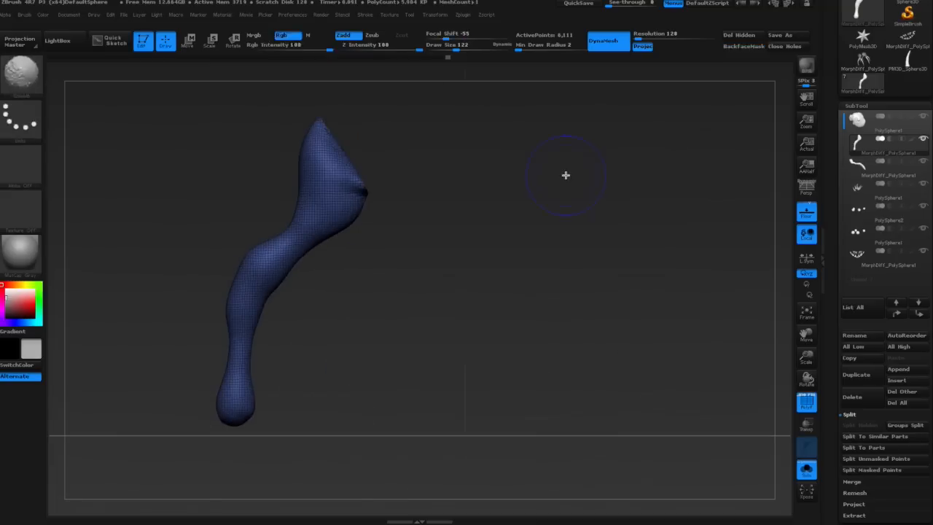
{"action": "left_click_drag", "start_coordinate": [308, 114], "coordinate": [358, 220], "text": "ctrl+shift"}
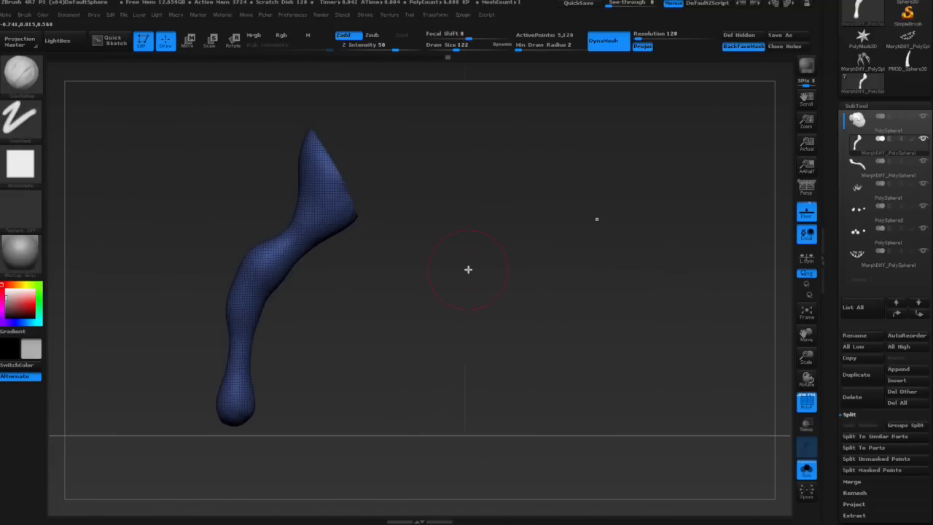
{"action": "left_click", "coordinate": [784, 47]}
Mirror and weld the remaining rear leg to recreate the opposite one.
{"action": "left_click_drag", "start_coordinate": [838, 496], "coordinate": [838, 280]}
{"action": "left_click", "coordinate": [862, 314]}
{"action": "left_click", "coordinate": [873, 181]}
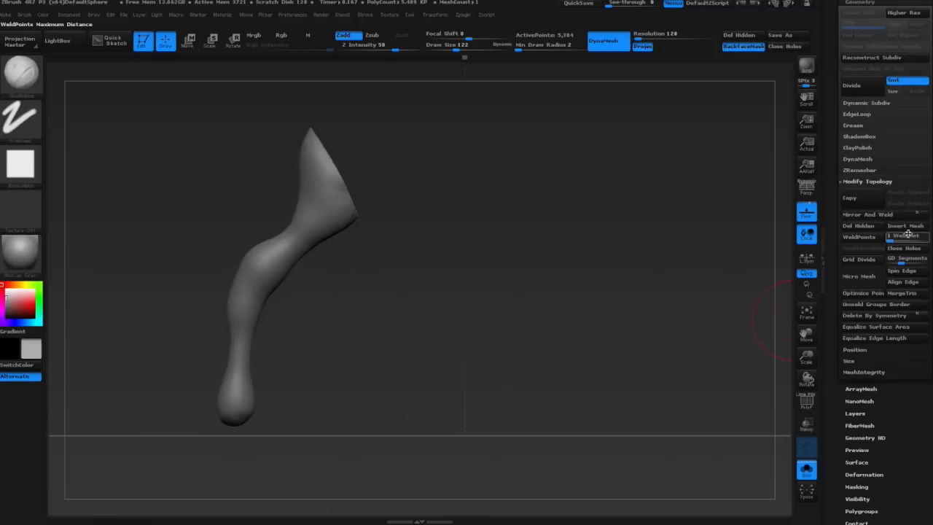
{"action": "left_click", "coordinate": [888, 216]}
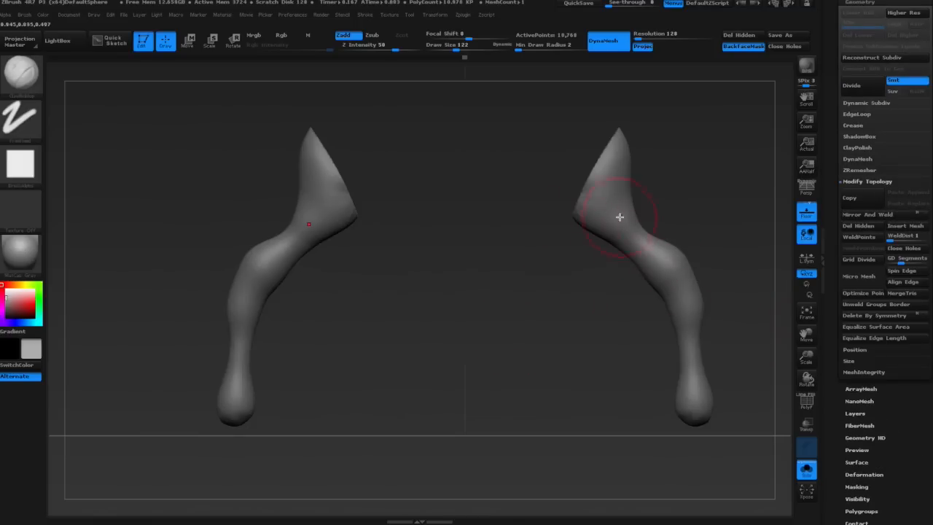
Show the whole creature again and rotate the rear legs into place with a transpose line.
{"action": "left_click", "coordinate": [806, 470]}
{"action": "left_click_drag", "start_coordinate": [498, 332], "coordinate": [457, 292]}
{"action": "key", "text": "r"}
{"action": "left_click_drag", "start_coordinate": [403, 194], "coordinate": [421, 426]}
{"action": "left_click_drag", "start_coordinate": [421, 426], "coordinate": [389, 428]}
{"action": "left_click_drag", "start_coordinate": [479, 313], "coordinate": [512, 335], "text": "alt"}
{"action": "left_click_drag", "start_coordinate": [436, 284], "coordinate": [542, 267], "text": "alt"}
Reshape the thighs and lower parts of the rear legs with the Move brush so they bend outward from the body.
{"action": "key", "text": "q"}
{"action": "left_click_drag", "start_coordinate": [486, 257], "coordinate": [500, 251]}
{"action": "key", "text": "space"}
{"action": "left_click", "coordinate": [537, 223]}
{"action": "left_click_drag", "start_coordinate": [605, 251], "coordinate": [565, 218]}
{"action": "left_click_drag", "start_coordinate": [523, 225], "coordinate": [539, 211]}
{"action": "mouse_move", "coordinate": [575, 248]}
{"action": "left_mouse_down"}
{"action": "mouse_move", "coordinate": [561, 233]}
{"action": "mouse_move", "coordinate": [529, 255]}
{"action": "left_mouse_up"}
{"action": "key", "text": "space"}
{"action": "left_click", "coordinate": [567, 222]}
Pull the rear knees upward into a peak and lower the feet to the floor with the Move brush.
{"action": "mouse_move", "coordinate": [576, 306]}
{"action": "left_mouse_down", "text": "shift"}
{"action": "mouse_move", "coordinate": [598, 208]}
{"action": "mouse_move", "coordinate": [576, 190]}
{"action": "left_mouse_up", "text": "shift"}
{"action": "left_click", "coordinate": [570, 271], "text": "ctrl"}
{"action": "mouse_move", "coordinate": [518, 224]}
{"action": "left_mouse_down", "text": "ctrl"}
{"action": "mouse_move", "coordinate": [568, 284]}
{"action": "mouse_move", "coordinate": [546, 281]}
{"action": "left_mouse_up", "text": "ctrl"}
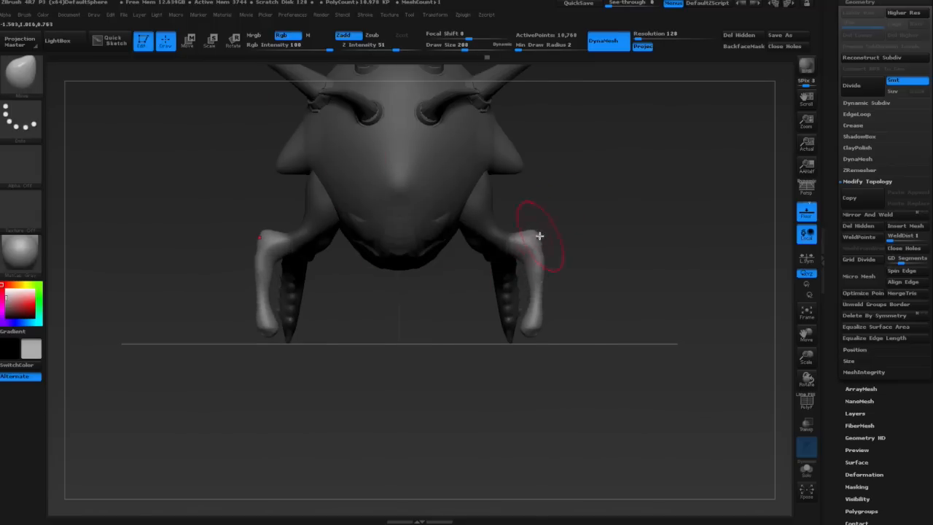
{"action": "left_click_drag", "start_coordinate": [539, 235], "coordinate": [542, 211]}
{"action": "left_click_drag", "start_coordinate": [531, 337], "coordinate": [532, 344]}
{"action": "mouse_move", "coordinate": [566, 332]}
{"action": "left_mouse_down", "text": "alt"}
{"action": "mouse_move", "coordinate": [554, 362]}
{"action": "mouse_move", "coordinate": [554, 327]}
{"action": "left_mouse_up", "text": "alt"}
{"action": "left_click_drag", "start_coordinate": [554, 296], "coordinate": [566, 250]}
Clip the inner and rear faces of the rear feet with a curve, remesh with DynaMesh and adjust the tips.
{"action": "left_click", "coordinate": [39, 89]}
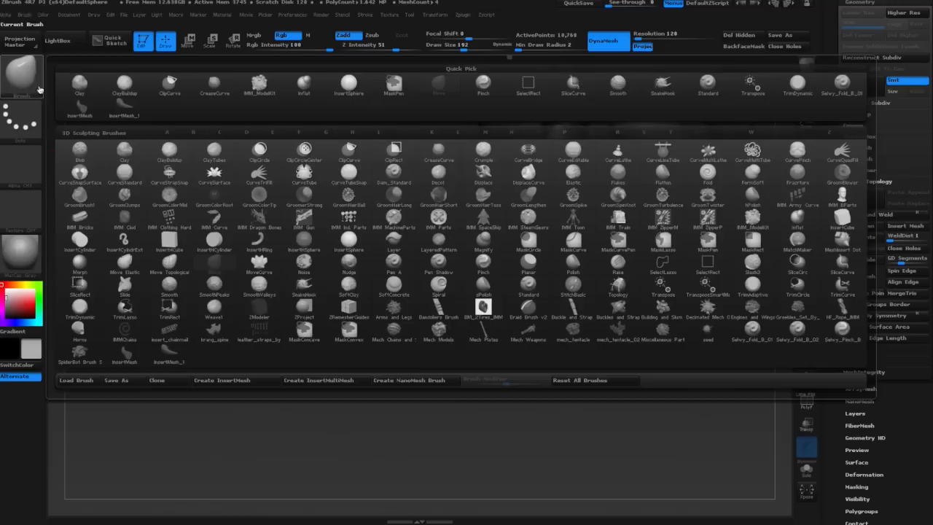
{"action": "left_click", "coordinate": [662, 84]}
{"action": "left_click", "coordinate": [24, 73]}
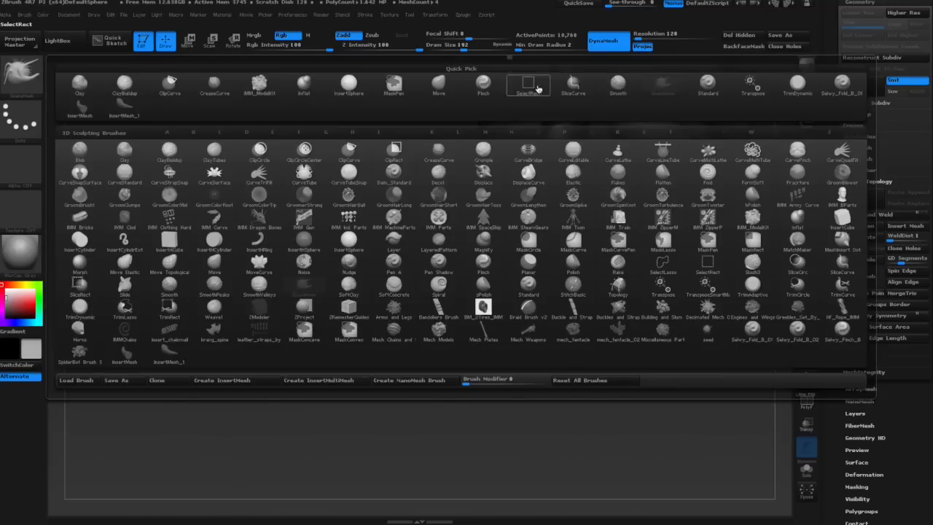
{"action": "key", "text": "i"}
{"action": "key", "text": "n"}
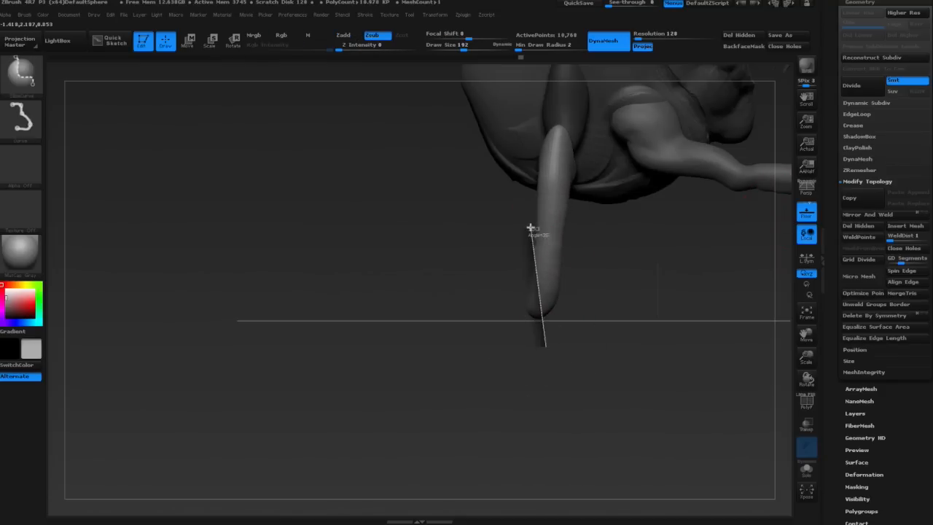
{"action": "left_click_drag", "start_coordinate": [550, 307], "coordinate": [545, 322], "text": "ctrl+shift"}
{"action": "left_click_drag", "start_coordinate": [587, 275], "coordinate": [643, 325], "text": "ctrl"}
{"action": "left_click_drag", "start_coordinate": [685, 240], "coordinate": [539, 306]}
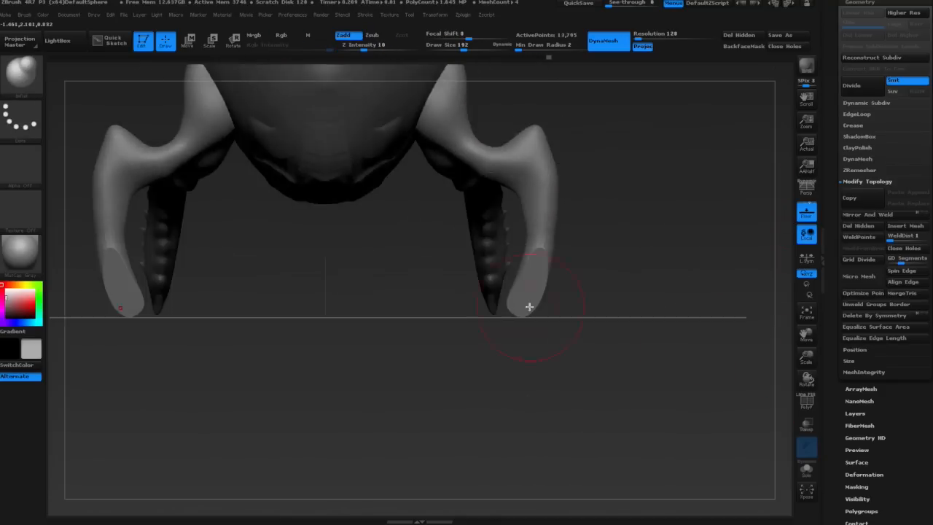
{"action": "left_click_drag", "start_coordinate": [529, 350], "coordinate": [519, 343]}
Trim and smooth the cut faces of the rear feet with TrimDynamic.
{"action": "key", "text": "b"}
{"action": "key", "text": "t"}
{"action": "key", "text": "d"}
{"action": "mouse_move", "coordinate": [519, 268]}
{"action": "left_mouse_down", "text": "shift"}
{"action": "mouse_move", "coordinate": [527, 252]}
{"action": "mouse_move", "coordinate": [526, 288]}
{"action": "left_mouse_up", "text": "shift"}
{"action": "mouse_move", "coordinate": [626, 295]}
{"action": "left_mouse_down"}
{"action": "mouse_move", "coordinate": [566, 311]}
{"action": "mouse_move", "coordinate": [529, 343]}
{"action": "mouse_move", "coordinate": [510, 314]}
{"action": "left_mouse_up"}
Pull the rear feet into narrow points with the Move brush.
{"action": "key", "text": "b"}
{"action": "key", "text": "m"}
{"action": "key", "text": "v"}
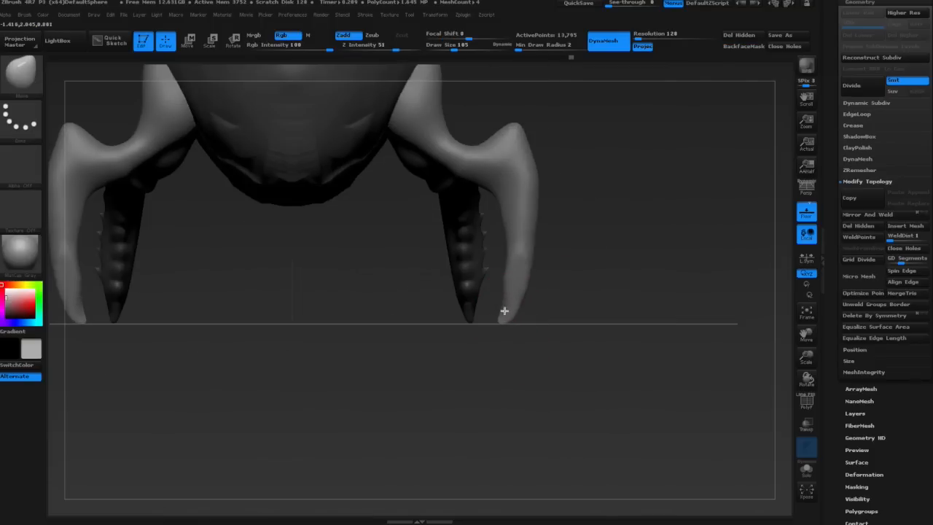
{"action": "key", "text": "space"}
{"action": "left_click_drag", "start_coordinate": [525, 281], "coordinate": [516, 283]}
{"action": "mouse_move", "coordinate": [568, 286]}
{"action": "left_mouse_down"}
{"action": "mouse_move", "coordinate": [491, 239]}
{"action": "mouse_move", "coordinate": [527, 306]}
{"action": "mouse_move", "coordinate": [477, 315]}
{"action": "left_mouse_up"}
Flatten the lower rear legs with TrimDynamic and build up their upper section with ClayBuildup.
{"action": "key", "text": "b"}
{"action": "key", "text": "t"}
{"action": "key", "text": "d"}
{"action": "left_click_drag", "start_coordinate": [576, 280], "coordinate": [467, 274]}
{"action": "left_click_drag", "start_coordinate": [467, 274], "coordinate": [474, 321], "text": "alt"}
{"action": "key", "text": "b"}
{"action": "key", "text": "c"}
{"action": "key", "text": "b"}
{"action": "mouse_move", "coordinate": [511, 248]}
{"action": "left_mouse_down"}
{"action": "mouse_move", "coordinate": [591, 236]}
{"action": "mouse_move", "coordinate": [459, 204]}
{"action": "mouse_move", "coordinate": [569, 223]}
{"action": "mouse_move", "coordinate": [648, 223]}
{"action": "mouse_move", "coordinate": [583, 172]}
{"action": "left_mouse_up"}
Reshape the rear hips and thighs against the body with the Move brush.
{"action": "key", "text": "b"}
{"action": "key", "text": "m"}
{"action": "key", "text": "v"}
{"action": "mouse_move", "coordinate": [583, 172]}
{"action": "left_mouse_down"}
{"action": "mouse_move", "coordinate": [566, 169]}
{"action": "mouse_move", "coordinate": [578, 246]}
{"action": "mouse_move", "coordinate": [539, 219]}
{"action": "left_mouse_up"}
{"action": "left_click_drag", "start_coordinate": [539, 219], "coordinate": [446, 245]}
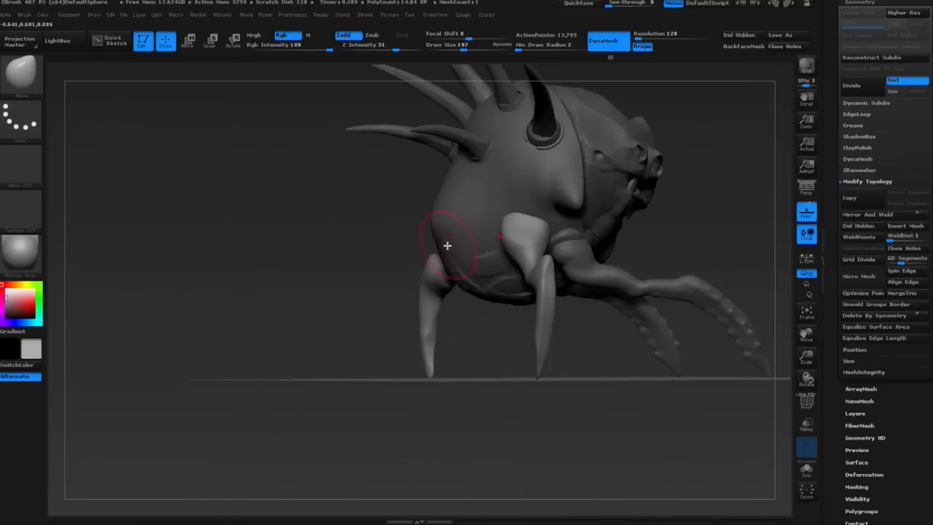
{"action": "left_click_drag", "start_coordinate": [350, 291], "coordinate": [430, 292]}
{"action": "left_click_drag", "start_coordinate": [397, 255], "coordinate": [413, 247]}
{"action": "mouse_move", "coordinate": [365, 314]}
{"action": "left_mouse_down"}
{"action": "mouse_move", "coordinate": [453, 334]}
{"action": "mouse_move", "coordinate": [449, 252]}
{"action": "mouse_move", "coordinate": [496, 204]}
{"action": "mouse_move", "coordinate": [477, 197]}
{"action": "mouse_move", "coordinate": [521, 138]}
{"action": "mouse_move", "coordinate": [491, 244]}
{"action": "mouse_move", "coordinate": [559, 331]}
{"action": "mouse_move", "coordinate": [527, 280]}
{"action": "left_mouse_up"}
Turn on perspective and lay a transpose line along the rear leg.
{"action": "key", "text": "w"}
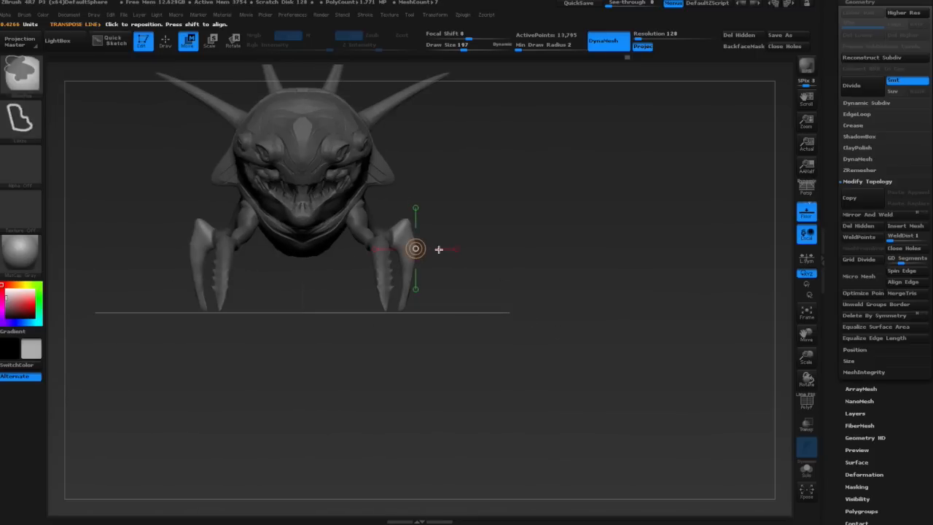
{"action": "mouse_move", "coordinate": [487, 320]}
{"action": "left_mouse_down"}
{"action": "mouse_move", "coordinate": [561, 292]}
{"action": "mouse_move", "coordinate": [480, 292]}
{"action": "left_mouse_up"}
{"action": "key", "text": "q"}
{"action": "left_click", "coordinate": [806, 190]}
{"action": "key", "text": "w"}
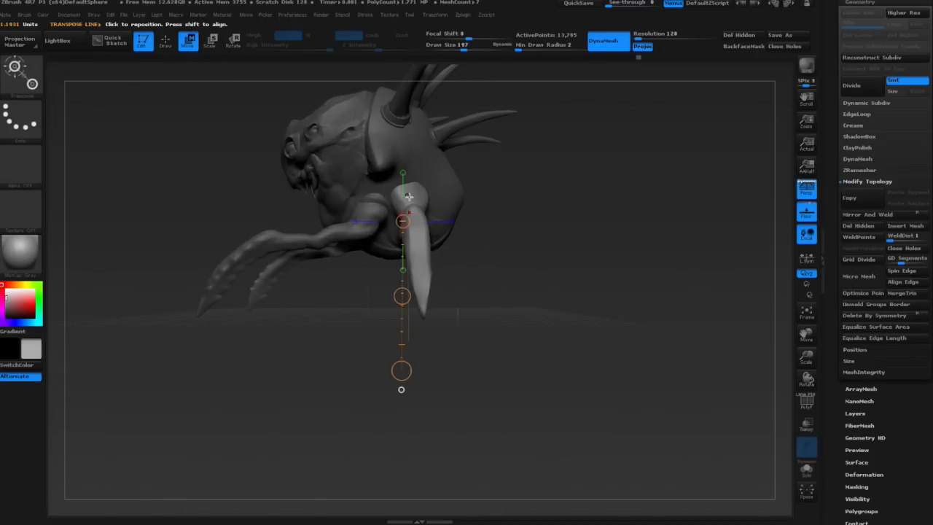
{"action": "left_click_drag", "start_coordinate": [486, 207], "coordinate": [239, 77]}
{"action": "mouse_move", "coordinate": [568, 211]}
{"action": "left_mouse_down"}
{"action": "mouse_move", "coordinate": [514, 199]}
{"action": "mouse_move", "coordinate": [525, 291]}
{"action": "mouse_move", "coordinate": [452, 306]}
{"action": "left_mouse_up"}
Refine the rear legs' hips and knees with the Move brush at varying brush sizes.
{"action": "key", "text": "q"}
{"action": "key", "text": "space"}
{"action": "key", "text": "space"}
{"action": "key", "text": "space"}
{"action": "left_click_drag", "start_coordinate": [430, 162], "coordinate": [413, 152]}
{"action": "mouse_move", "coordinate": [503, 306]}
{"action": "left_mouse_down"}
{"action": "mouse_move", "coordinate": [561, 285]}
{"action": "mouse_move", "coordinate": [554, 314]}
{"action": "left_mouse_up"}
{"action": "left_click_drag", "start_coordinate": [481, 328], "coordinate": [474, 270], "text": "alt"}
{"action": "key", "text": "space"}
{"action": "left_click_drag", "start_coordinate": [393, 252], "coordinate": [385, 253]}
{"action": "left_click_drag", "start_coordinate": [474, 313], "coordinate": [481, 365], "text": "alt"}
Flatten the surfaces of the rear legs with TrimDynamic.
{"action": "mouse_move", "coordinate": [437, 314]}
{"action": "left_mouse_down"}
{"action": "mouse_move", "coordinate": [500, 262]}
{"action": "mouse_move", "coordinate": [466, 291]}
{"action": "left_mouse_up"}
{"action": "key", "text": "b"}
{"action": "key", "text": "t"}
{"action": "key", "text": "d"}
{"action": "left_click_drag", "start_coordinate": [467, 350], "coordinate": [524, 313]}
Isolate the body subtool, mask everything except the horn base rings and split the rings into their own subtool.
{"action": "left_click_drag", "start_coordinate": [467, 321], "coordinate": [433, 260], "text": "alt"}
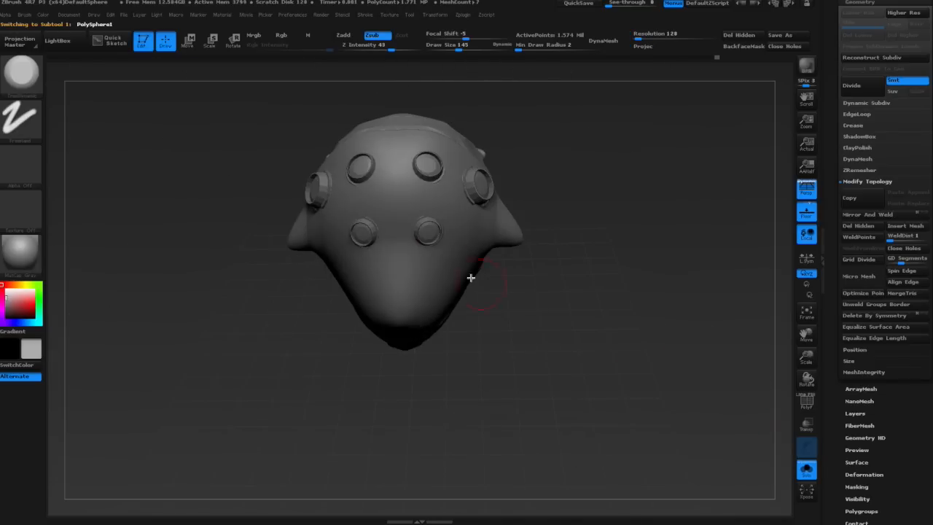
{"action": "key", "text": "w"}
{"action": "left_click_drag", "start_coordinate": [462, 260], "coordinate": [543, 182]}
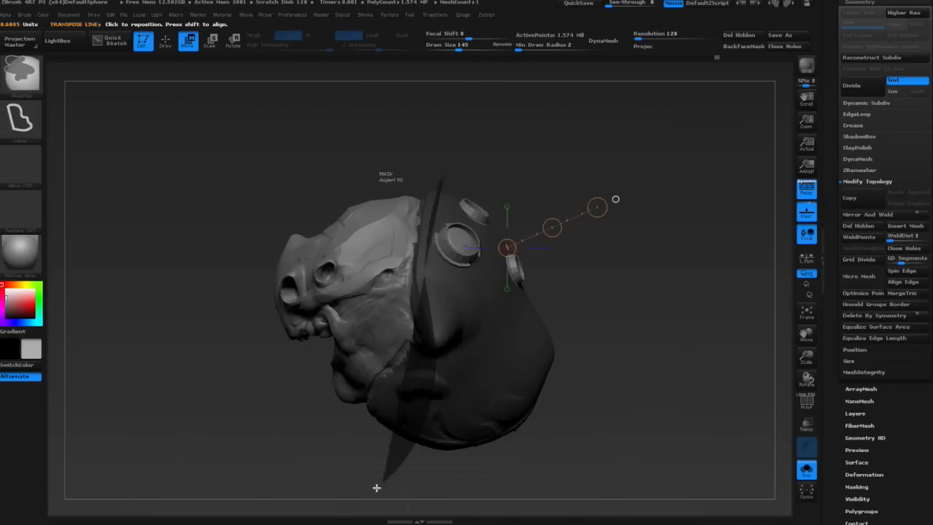
{"action": "left_click_drag", "start_coordinate": [376, 488], "coordinate": [255, 234], "text": "ctrl"}
{"action": "left_click_drag", "start_coordinate": [859, 165], "coordinate": [859, 287]}
{"action": "left_click", "coordinate": [856, 113]}
{"action": "left_click_drag", "start_coordinate": [867, 470], "coordinate": [867, 444]}
{"action": "left_click", "coordinate": [865, 443]}
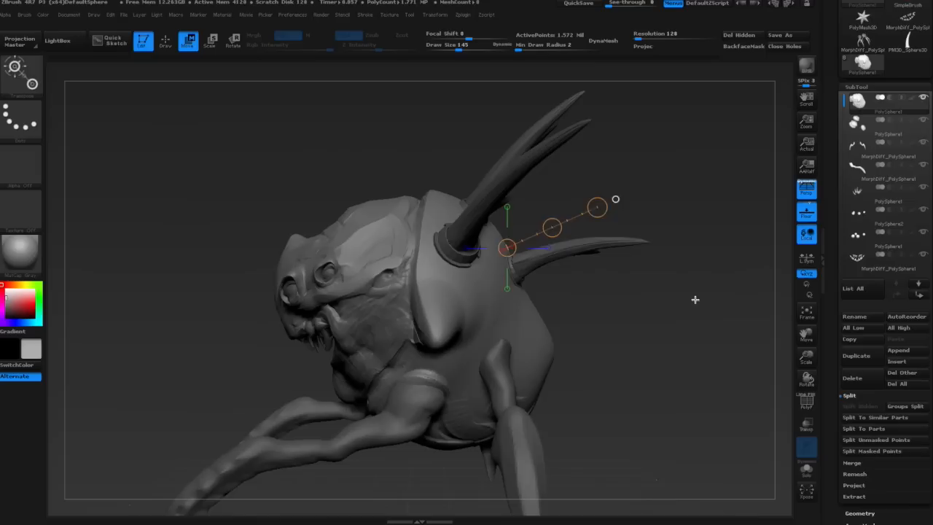
Isolate the body and flatten broad planes across its upper back with TrimDynamic.
{"action": "left_click_drag", "start_coordinate": [651, 297], "coordinate": [595, 246]}
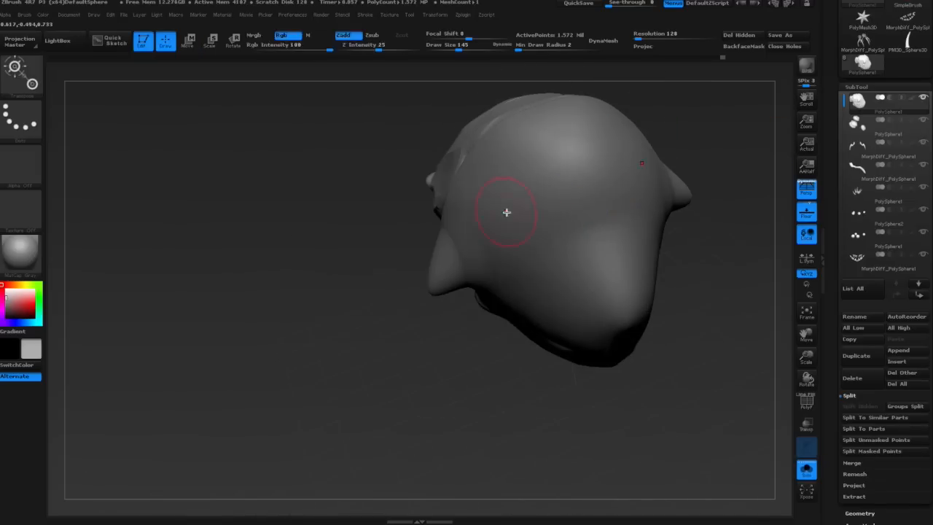
{"action": "key", "text": "b"}
{"action": "key", "text": "s"}
{"action": "key", "text": "t"}
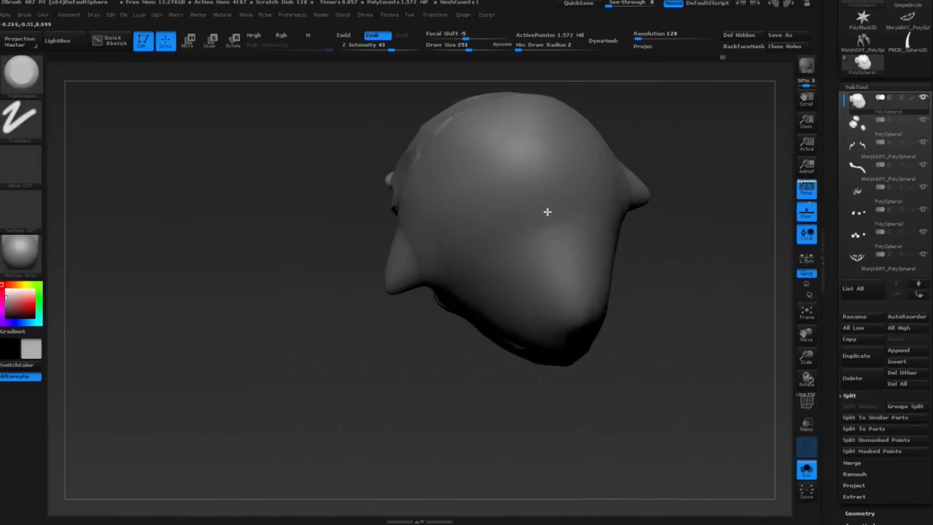
{"action": "left_click_drag", "start_coordinate": [546, 210], "coordinate": [403, 135]}
{"action": "left_click_drag", "start_coordinate": [422, 216], "coordinate": [443, 298]}
{"action": "left_click_drag", "start_coordinate": [291, 306], "coordinate": [540, 191]}
Extend the flattened planes down the back and around the sides of the shell with a larger TrimDynamic brush.
{"action": "key", "text": "space"}
{"action": "mouse_move", "coordinate": [333, 216]}
{"action": "left_mouse_down"}
{"action": "mouse_move", "coordinate": [319, 215]}
{"action": "mouse_move", "coordinate": [389, 155]}
{"action": "left_mouse_up"}
{"action": "left_click_drag", "start_coordinate": [576, 306], "coordinate": [481, 321]}
{"action": "left_click_drag", "start_coordinate": [452, 162], "coordinate": [506, 276]}
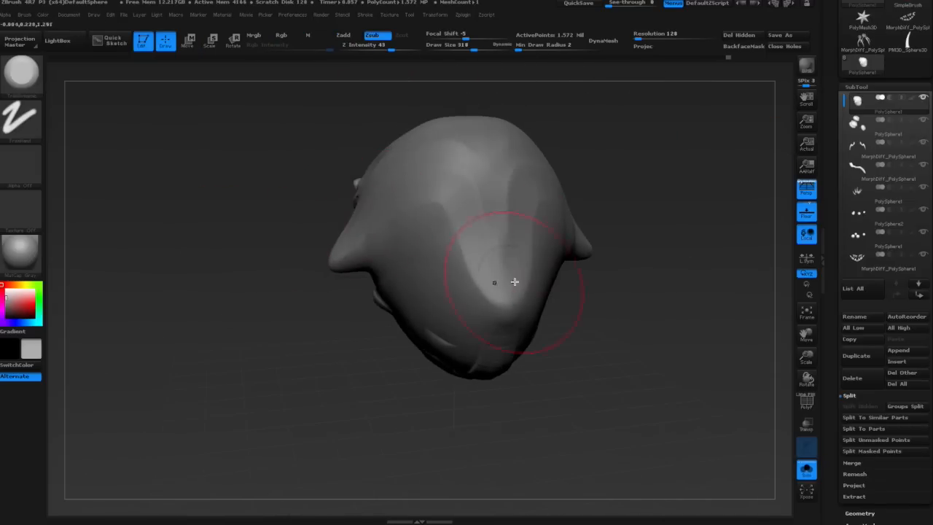
{"action": "left_click_drag", "start_coordinate": [583, 314], "coordinate": [532, 277]}
{"action": "left_click_drag", "start_coordinate": [425, 235], "coordinate": [453, 174]}
{"action": "left_click_drag", "start_coordinate": [568, 313], "coordinate": [524, 270]}
{"action": "right_click_drag", "start_coordinate": [501, 189], "coordinate": [486, 162]}
{"action": "key", "text": "space"}
{"action": "left_click_drag", "start_coordinate": [486, 163], "coordinate": [470, 163]}
{"action": "right_click_drag", "start_coordinate": [481, 165], "coordinate": [506, 175]}
Sculpt raised creases along the plane edges of the shell with the Selwy fold brush and show the whole creature.
{"action": "key", "text": "1"}
{"action": "key", "text": "space"}
{"action": "key", "text": "space"}
{"action": "left_click_drag", "start_coordinate": [552, 173], "coordinate": [544, 171]}
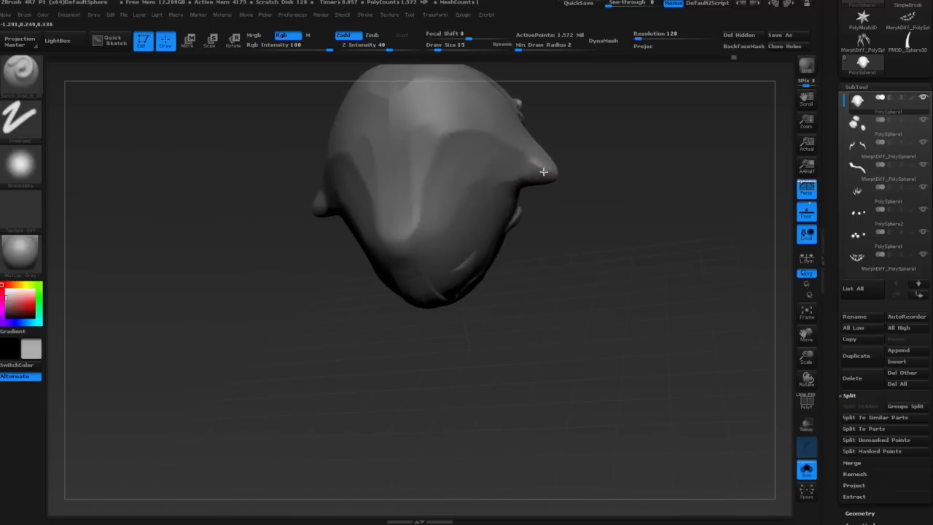
{"action": "right_click_drag", "start_coordinate": [437, 209], "coordinate": [399, 193]}
{"action": "mouse_move", "coordinate": [385, 245]}
{"action": "right_mouse_down"}
{"action": "mouse_move", "coordinate": [418, 283]}
{"action": "mouse_move", "coordinate": [437, 214]}
{"action": "mouse_move", "coordinate": [388, 236]}
{"action": "right_mouse_up"}
{"action": "mouse_move", "coordinate": [545, 269]}
{"action": "right_mouse_down"}
{"action": "mouse_move", "coordinate": [427, 208]}
{"action": "mouse_move", "coordinate": [423, 312]}
{"action": "mouse_move", "coordinate": [435, 318]}
{"action": "mouse_move", "coordinate": [449, 294]}
{"action": "right_mouse_up"}
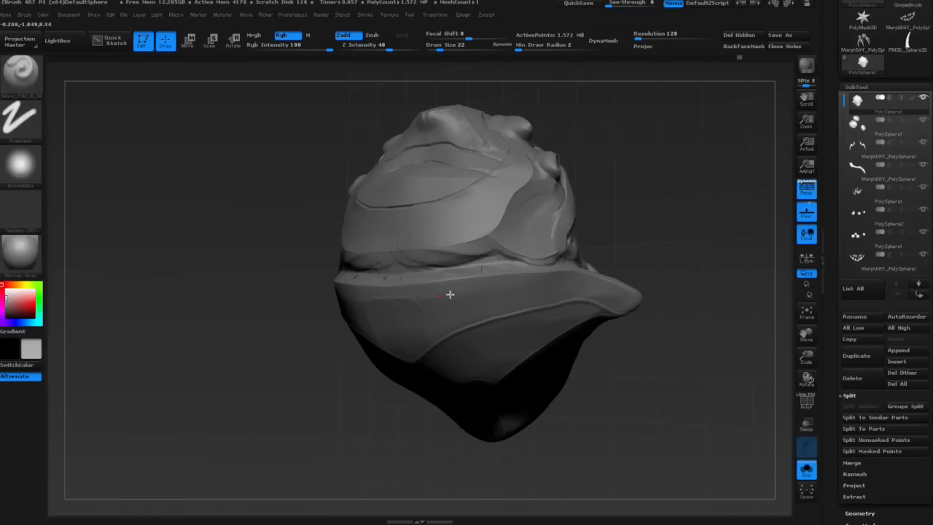
{"action": "mouse_move", "coordinate": [544, 304]}
{"action": "right_mouse_down"}
{"action": "mouse_move", "coordinate": [598, 327]}
{"action": "mouse_move", "coordinate": [585, 216]}
{"action": "mouse_move", "coordinate": [513, 177]}
{"action": "right_mouse_up"}
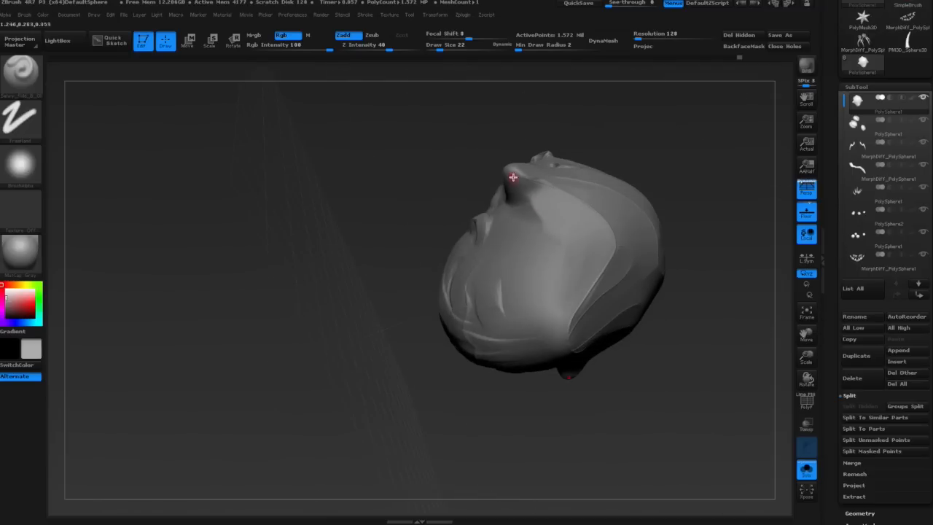
{"action": "left_click_drag", "start_coordinate": [641, 354], "coordinate": [624, 317]}
{"action": "left_click", "coordinate": [808, 471]}
{"action": "mouse_move", "coordinate": [656, 393]}
{"action": "left_mouse_down", "text": "shift"}
{"action": "mouse_move", "coordinate": [589, 357]}
{"action": "mouse_move", "coordinate": [540, 314]}
{"action": "mouse_move", "coordinate": [546, 325]}
{"action": "mouse_move", "coordinate": [488, 310]}
{"action": "left_mouse_up", "text": "shift"}
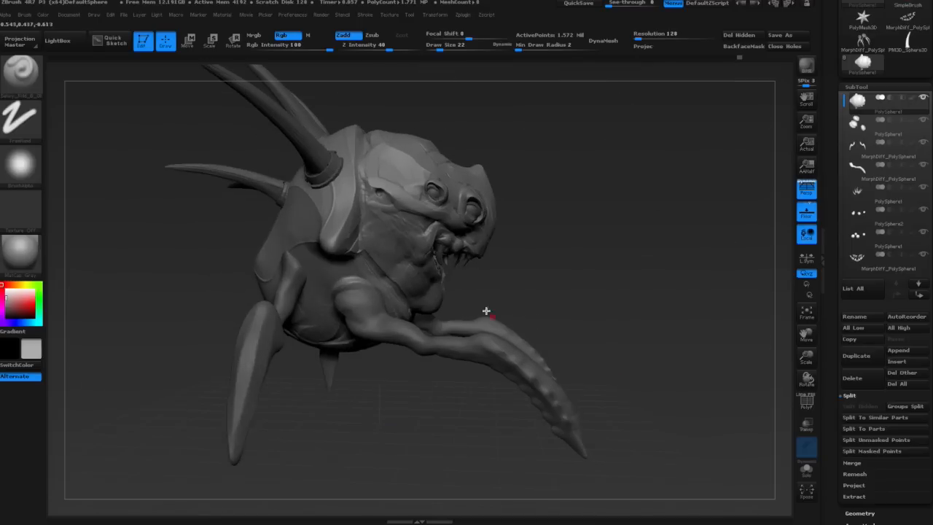
Pull the rear edge of the creature's shell outward into a flared point with a large Move brush, draw size 214.
{"action": "key", "text": "b"}
{"action": "key", "text": "m"}
{"action": "key", "text": "v"}
{"action": "key", "text": "space"}
{"action": "left_click_drag", "start_coordinate": [298, 217], "coordinate": [328, 218]}
{"action": "left_click_drag", "start_coordinate": [255, 270], "coordinate": [378, 237]}
{"action": "key", "text": "space"}
{"action": "left_click_drag", "start_coordinate": [340, 212], "coordinate": [322, 209]}
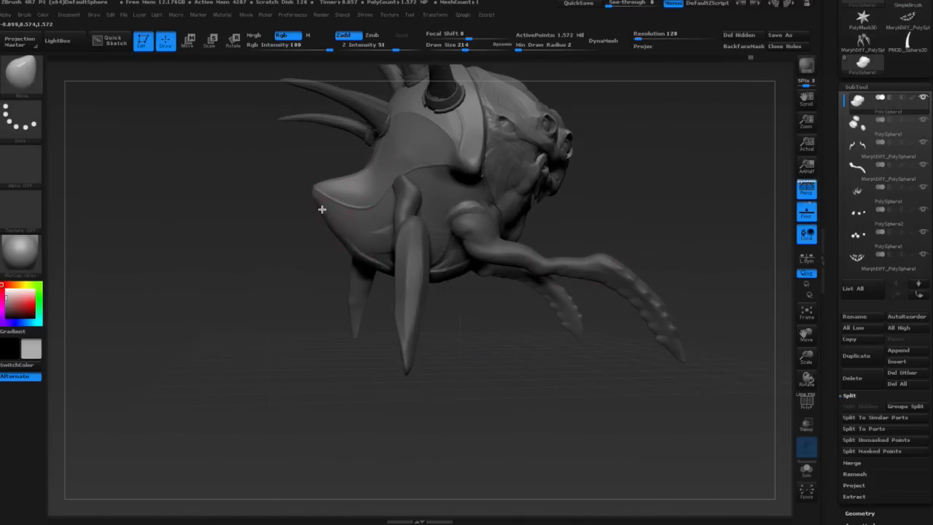
{"action": "mouse_move", "coordinate": [534, 361]}
{"action": "left_mouse_down"}
{"action": "mouse_move", "coordinate": [474, 352]}
{"action": "mouse_move", "coordinate": [467, 387]}
{"action": "left_mouse_up"}
Select the rear legs subtool and pull rows of spikes out along both edges of the lower segment with a size 32 SnakeHook brush.
{"action": "left_click", "coordinate": [381, 270], "text": "alt"}
{"action": "key", "text": "b"}
{"action": "key", "text": "t"}
{"action": "key", "text": "d"}
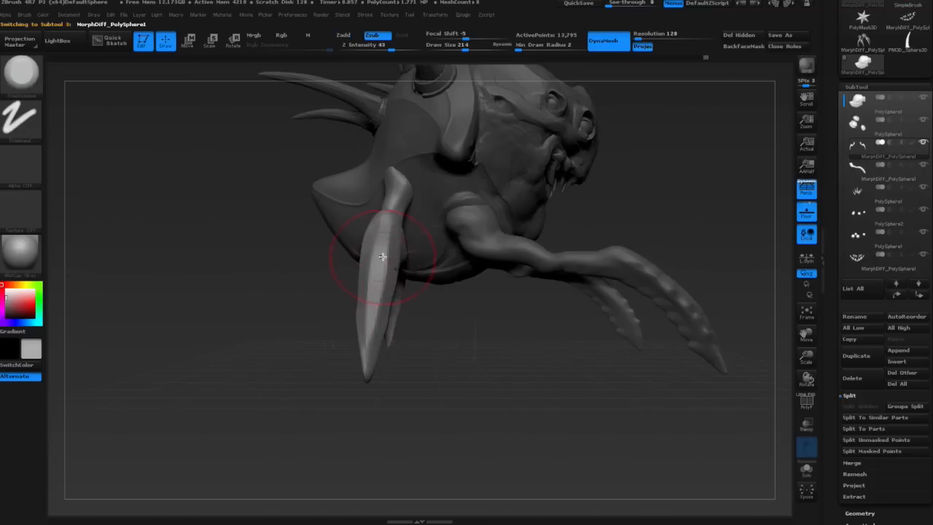
{"action": "left_click", "coordinate": [37, 86]}
{"action": "left_click", "coordinate": [797, 91]}
{"action": "left_click_drag", "start_coordinate": [692, 189], "coordinate": [656, 248], "text": "alt"}
{"action": "key", "text": "space"}
{"action": "left_click", "coordinate": [348, 337]}
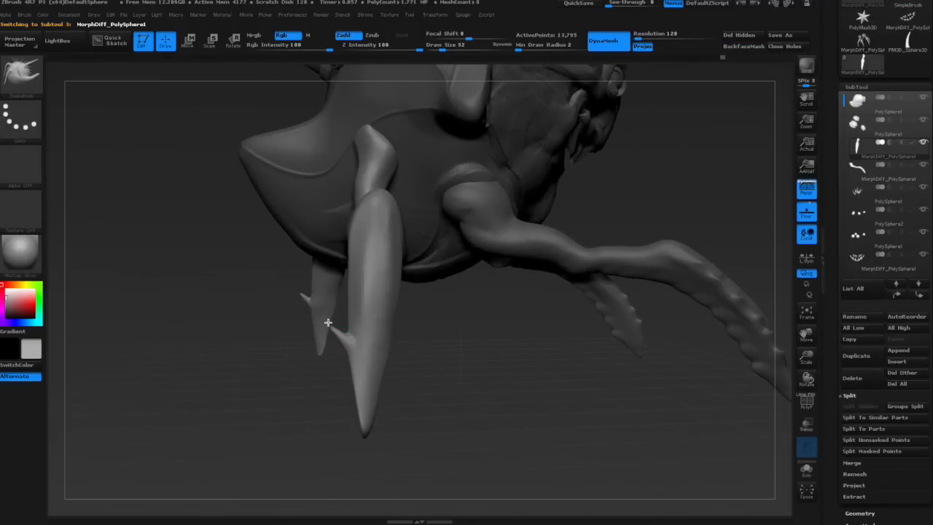
{"action": "mouse_move", "coordinate": [354, 268]}
{"action": "left_mouse_down"}
{"action": "mouse_move", "coordinate": [337, 259]}
{"action": "mouse_move", "coordinate": [391, 348]}
{"action": "left_mouse_up"}
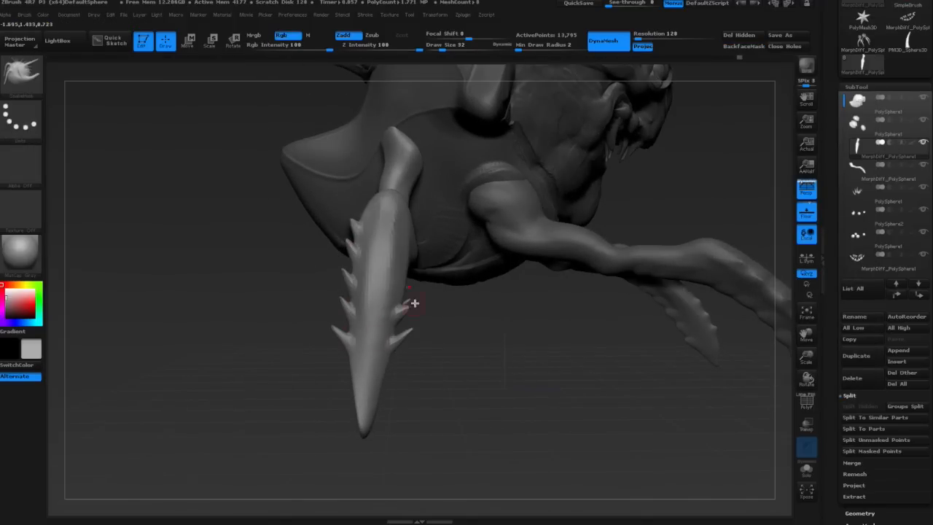
{"action": "left_click_drag", "start_coordinate": [405, 261], "coordinate": [395, 309]}
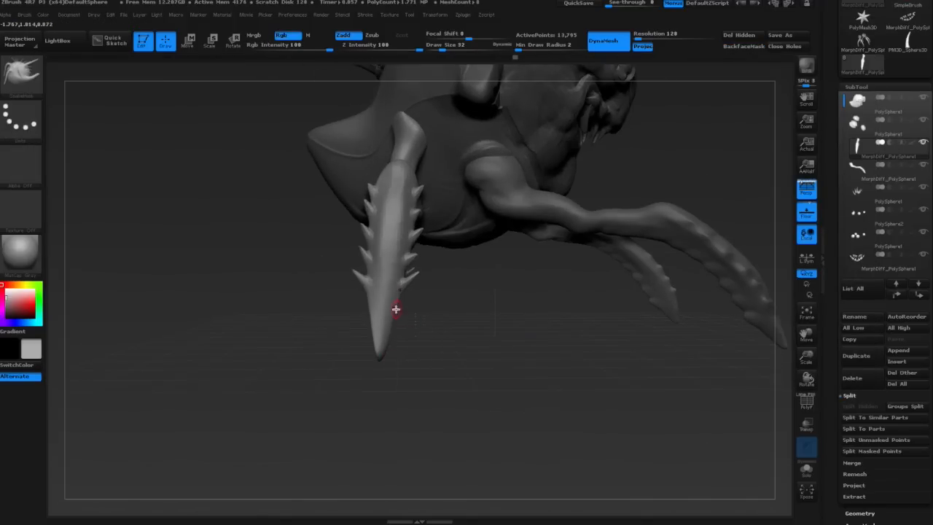
Smooth the spiked rear leg and refine the profile of its spikes and tip with the Move brush.
{"action": "key", "text": "space"}
{"action": "left_click", "coordinate": [435, 249]}
{"action": "mouse_move", "coordinate": [408, 226]}
{"action": "left_mouse_down", "text": "shift"}
{"action": "mouse_move", "coordinate": [400, 277]}
{"action": "mouse_move", "coordinate": [375, 215]}
{"action": "left_mouse_up", "text": "shift"}
{"action": "mouse_move", "coordinate": [350, 317]}
{"action": "left_mouse_down"}
{"action": "mouse_move", "coordinate": [462, 336]}
{"action": "mouse_move", "coordinate": [597, 328]}
{"action": "left_mouse_up"}
{"action": "key", "text": "1"}
{"action": "left_click_drag", "start_coordinate": [386, 299], "coordinate": [429, 346]}
{"action": "key", "text": "space"}
{"action": "left_click", "coordinate": [470, 282]}
{"action": "left_click_drag", "start_coordinate": [408, 314], "coordinate": [456, 303]}
{"action": "key", "text": "2"}
{"action": "left_click_drag", "start_coordinate": [450, 304], "coordinate": [444, 298]}
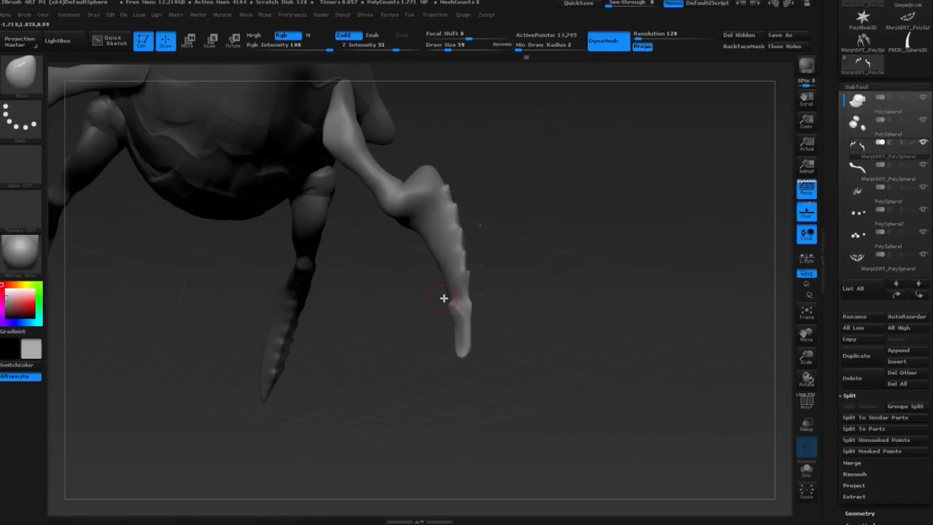
{"action": "left_click_drag", "start_coordinate": [413, 228], "coordinate": [473, 335]}
Save the tool under the name demo.
{"action": "key", "text": "ctrl+s"}
{"action": "type", "text": "demo"}
{"action": "key", "text": "Return"}
{"action": "key", "text": "f"}
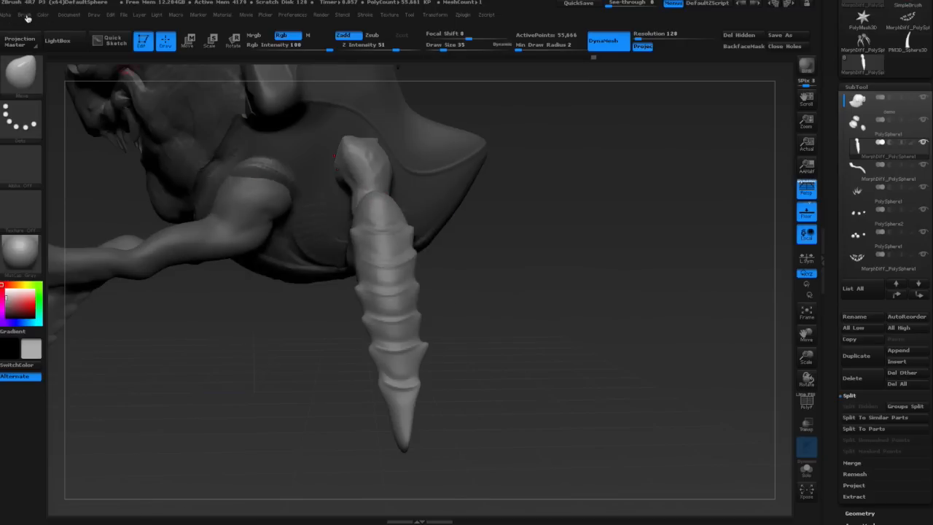
Shape the ridged segments and knee of the rear legs with TrimDynamic and ClayBuildup, smoothing the transitions between them.
{"action": "left_click", "coordinate": [26, 15]}
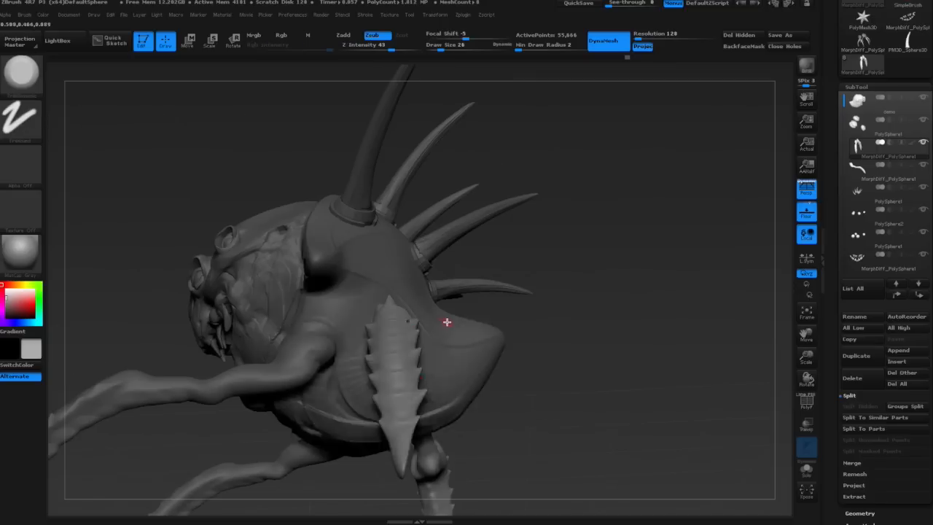
{"action": "left_click_drag", "start_coordinate": [444, 321], "coordinate": [423, 389]}
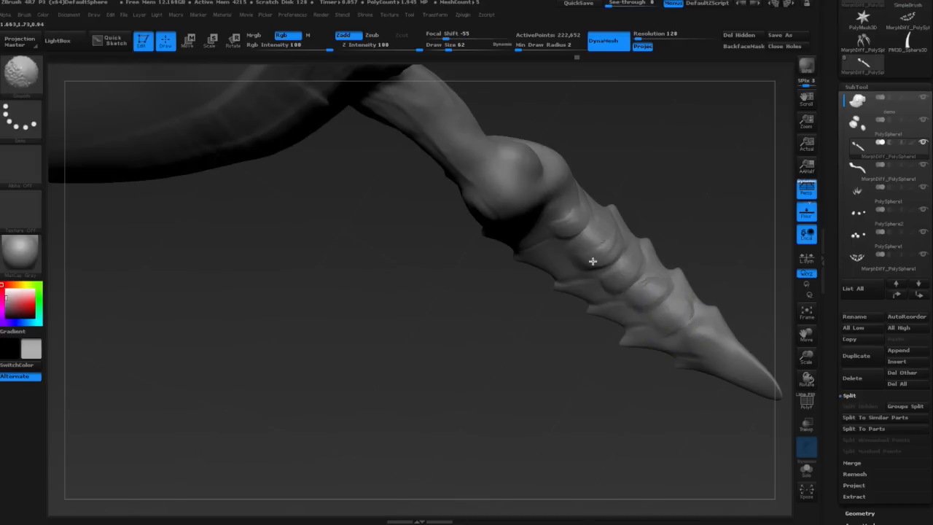
{"action": "right_click_drag", "start_coordinate": [568, 212], "coordinate": [582, 220]}
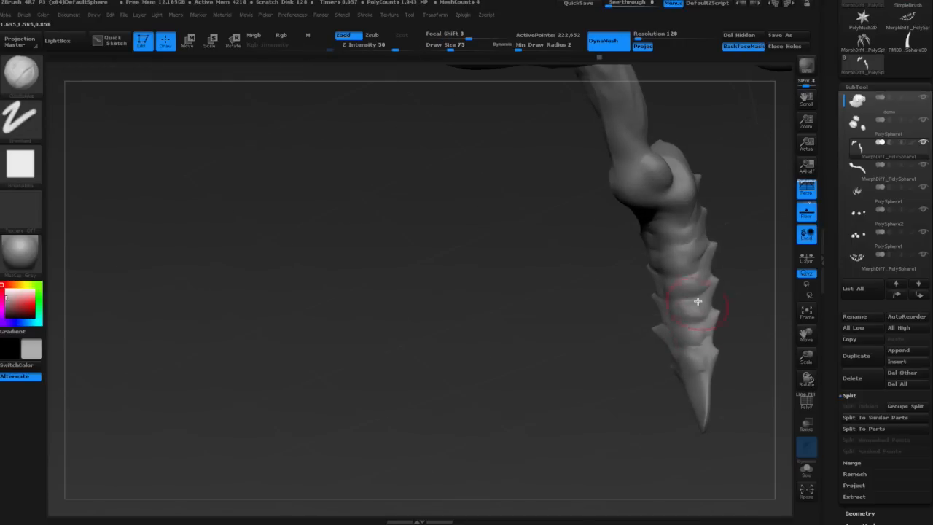
{"action": "key", "text": "space"}
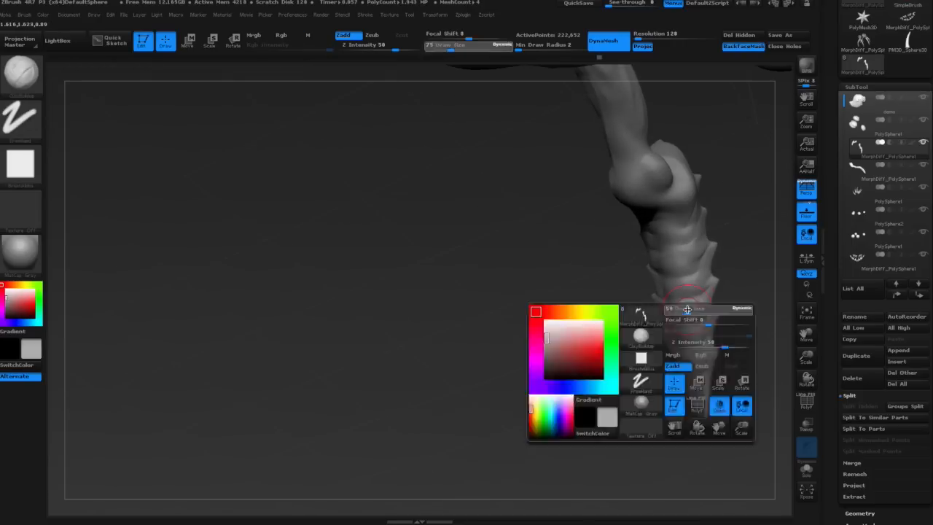
{"action": "left_click_drag", "start_coordinate": [696, 342], "coordinate": [687, 300], "text": "shift"}
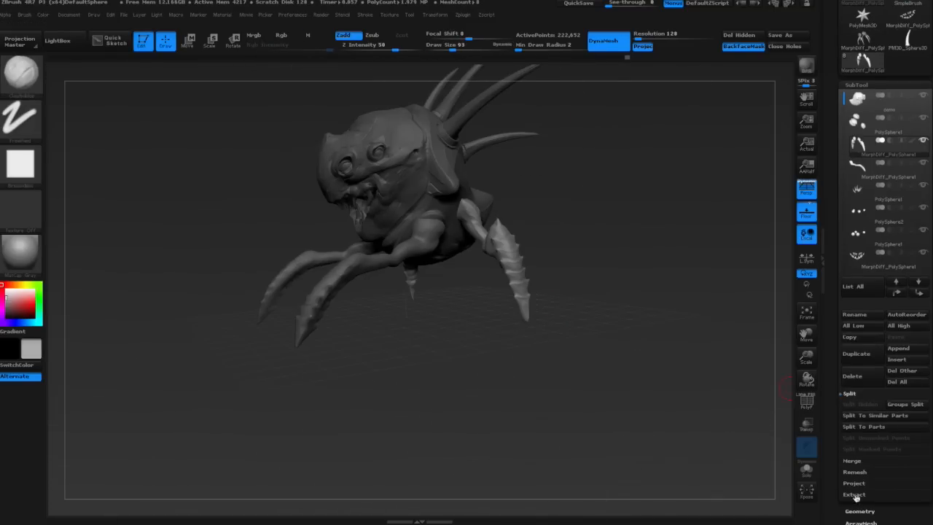
Rotate and move a copy of the spiked rear legs into place as a second pair, and save the tool as demo.ztl.
{"action": "left_click", "coordinate": [859, 511]}
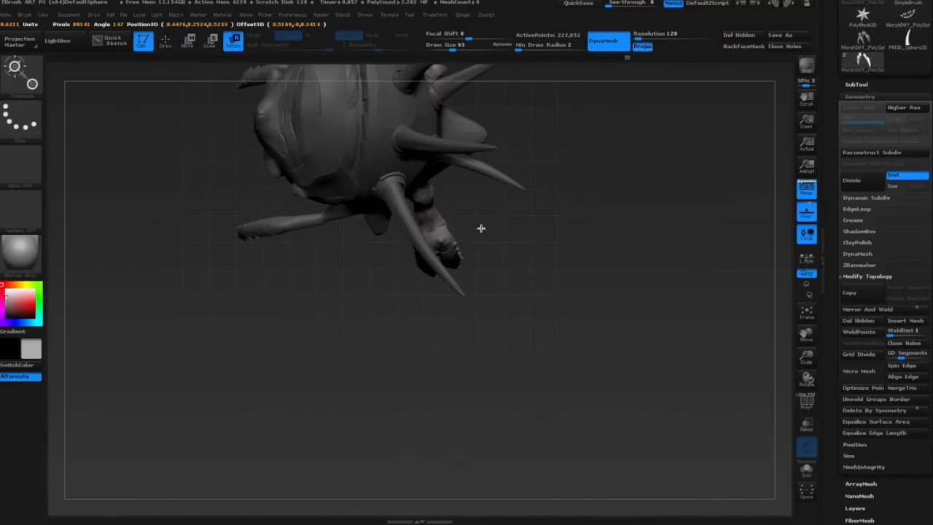
{"action": "left_click_drag", "start_coordinate": [481, 229], "coordinate": [489, 209]}
{"action": "key", "text": "w"}
{"action": "left_click_drag", "start_coordinate": [420, 197], "coordinate": [588, 127]}
{"action": "left_click_drag", "start_coordinate": [505, 156], "coordinate": [542, 148]}
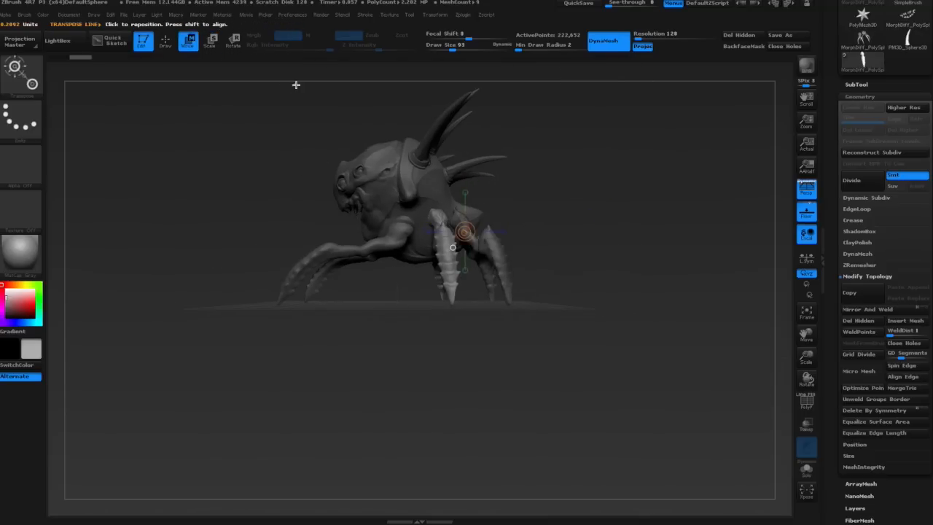
{"action": "left_click_drag", "start_coordinate": [430, 216], "coordinate": [510, 214]}
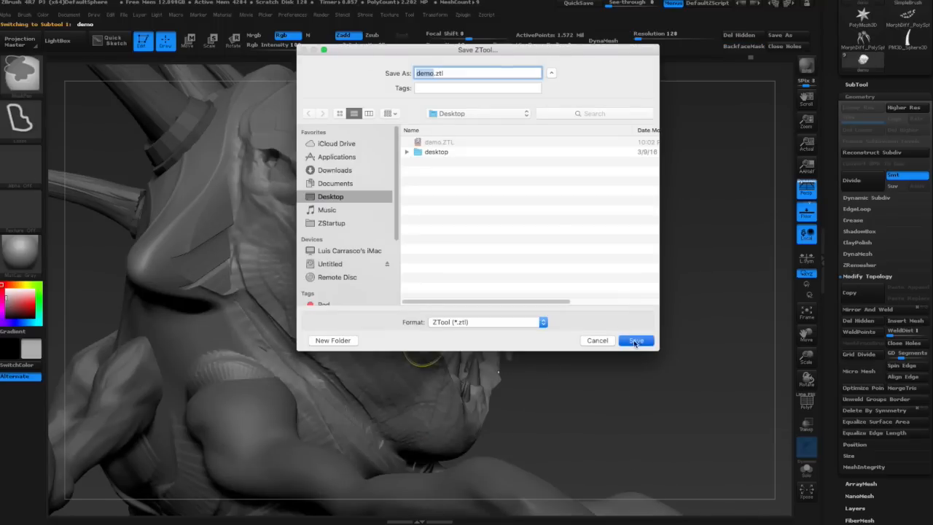
{"action": "left_click", "coordinate": [636, 341]}
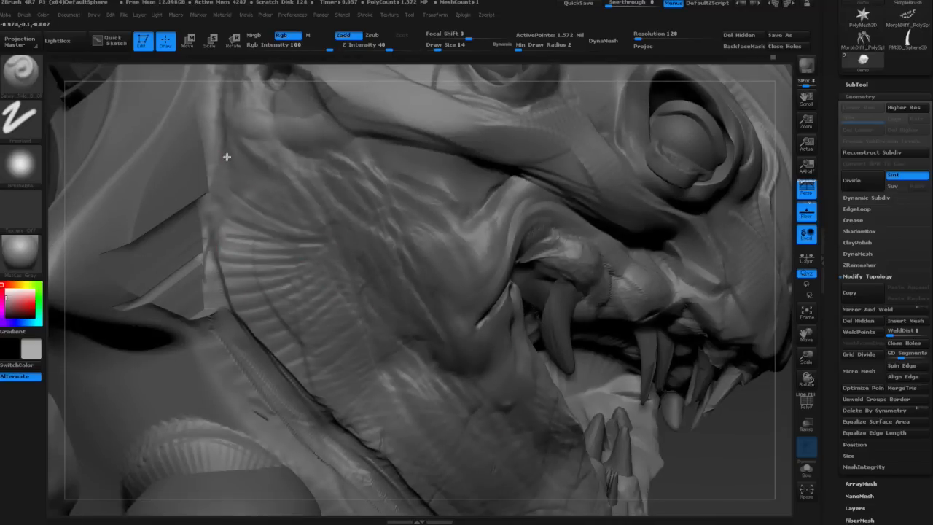
Sculpt fanned skin wrinkles along the back edge of the cheek beside the shell with the Selwy fold brush.
{"action": "left_click_drag", "start_coordinate": [311, 224], "coordinate": [318, 228]}
{"action": "left_click_drag", "start_coordinate": [221, 192], "coordinate": [309, 231]}
{"action": "key", "text": "s"}
{"action": "left_click", "coordinate": [246, 238]}
{"action": "left_click_drag", "start_coordinate": [220, 244], "coordinate": [258, 246]}
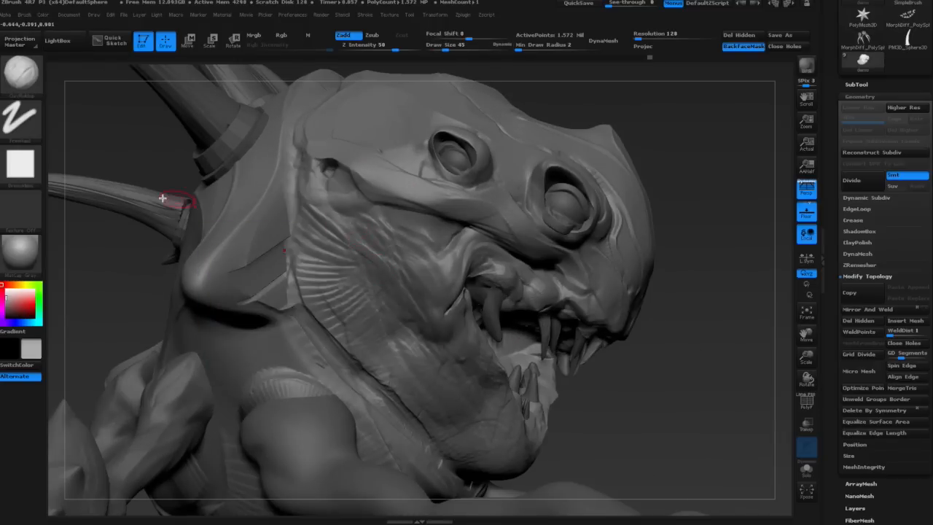
Build up fleshy folds across the cheek and jaw using ClayBuildup with Alpha 48 and progressively smaller draw sizes.
{"action": "left_click", "coordinate": [20, 165]}
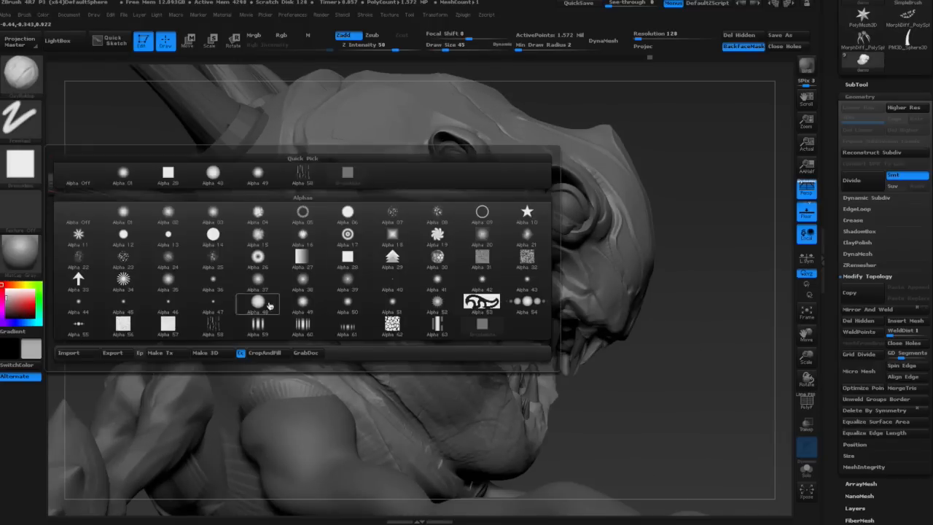
{"action": "left_click", "coordinate": [270, 306]}
{"action": "key", "text": "space"}
{"action": "left_click", "coordinate": [284, 255]}
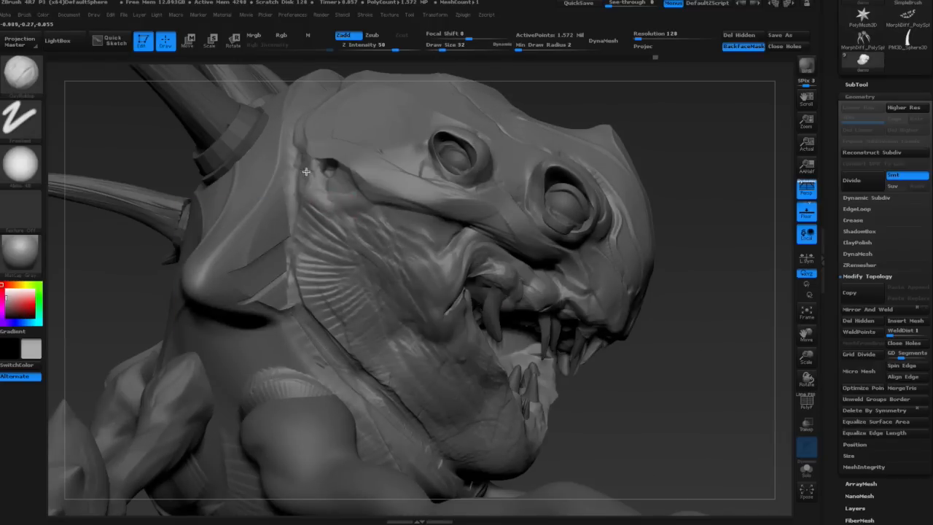
{"action": "key", "text": "space"}
{"action": "left_click_drag", "start_coordinate": [426, 280], "coordinate": [434, 283]}
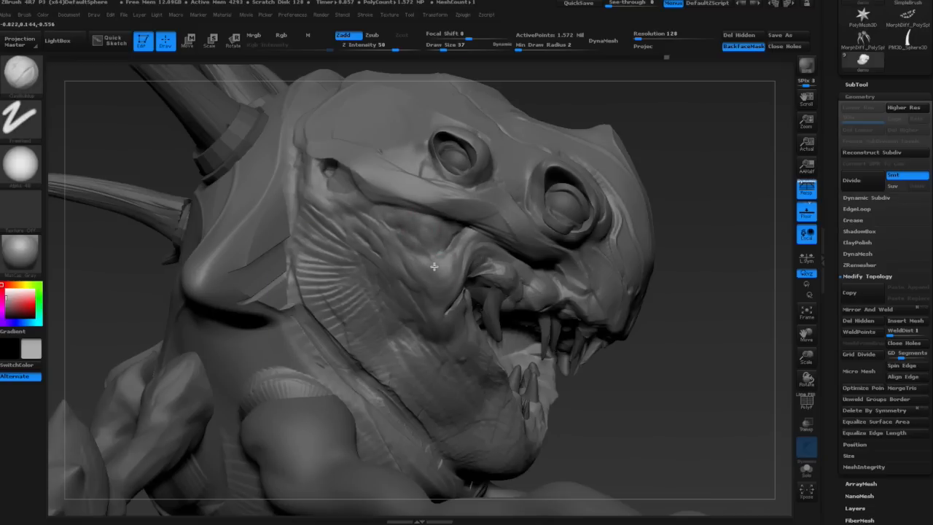
{"action": "key", "text": "space"}
{"action": "left_click_drag", "start_coordinate": [361, 275], "coordinate": [354, 278]}
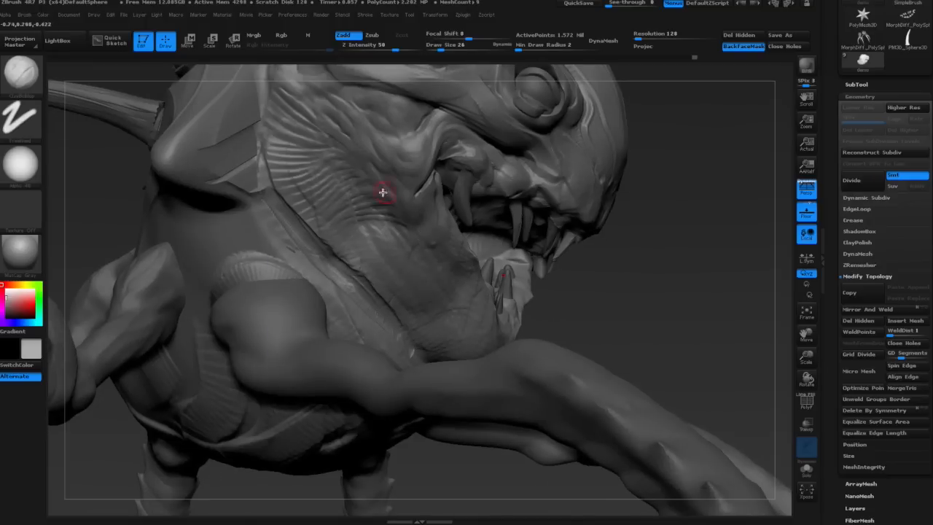
{"action": "key", "text": "space"}
{"action": "left_click_drag", "start_coordinate": [417, 238], "coordinate": [408, 193]}
{"action": "key", "text": "space"}
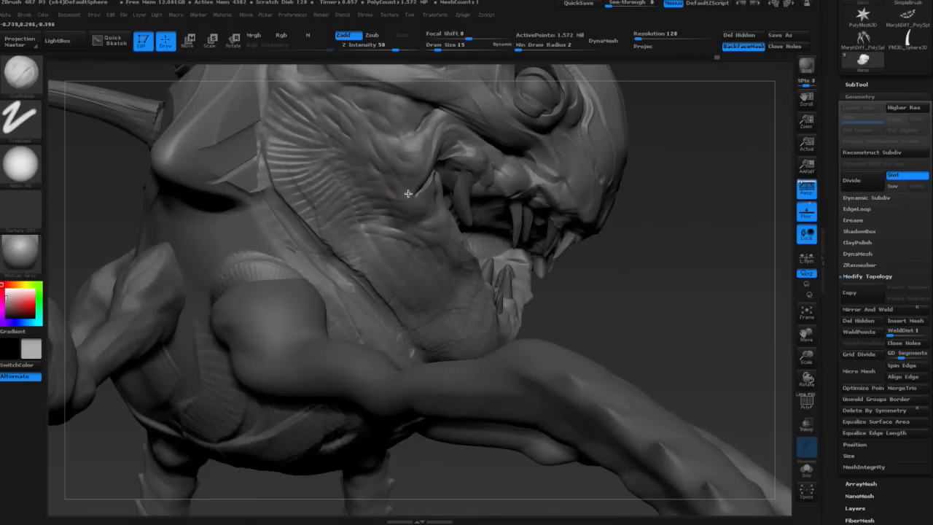
Refine the fine wrinkles around the mouth corner and cheek on the opposite side with small Selwy fold and ClayBuildup brushes.
{"action": "mouse_move", "coordinate": [516, 213]}
{"action": "right_mouse_down"}
{"action": "mouse_move", "coordinate": [604, 266]}
{"action": "mouse_move", "coordinate": [672, 190]}
{"action": "right_mouse_up"}
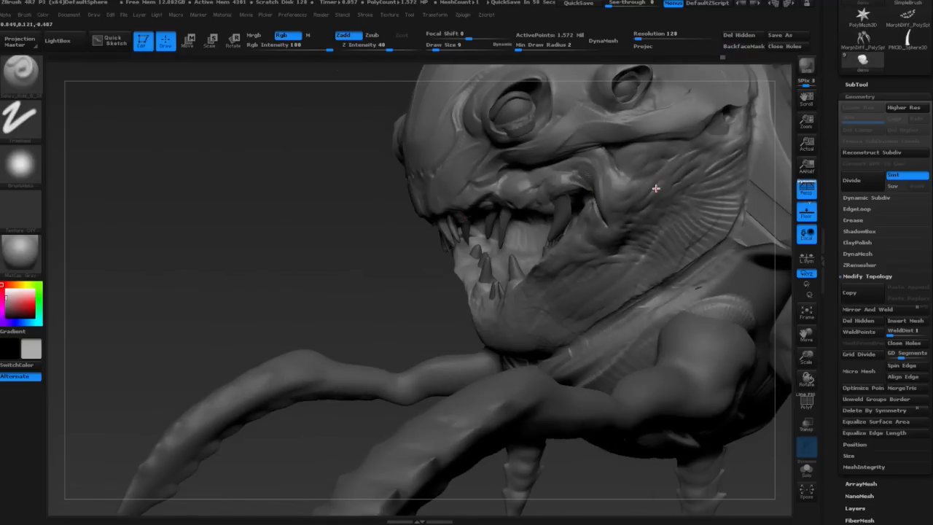
{"action": "key", "text": "space"}
{"action": "right_click_drag", "start_coordinate": [637, 155], "coordinate": [701, 137]}
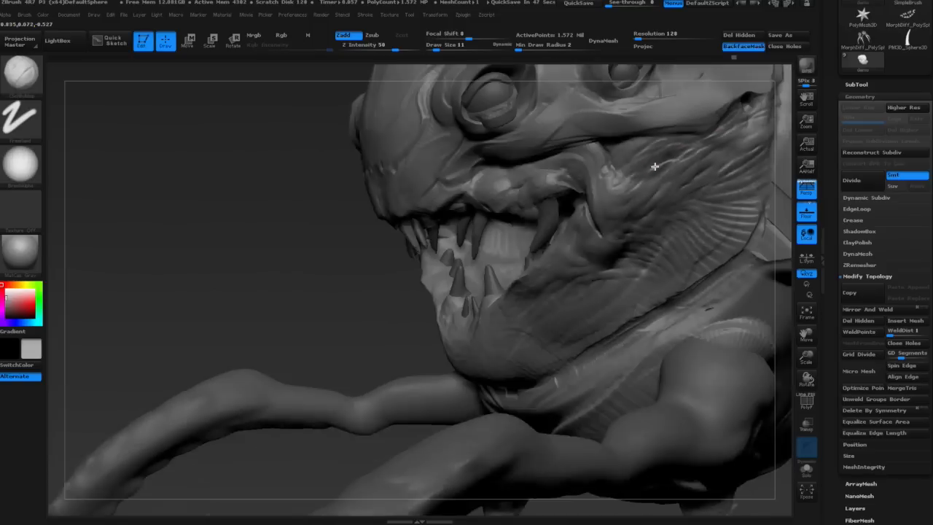
{"action": "key", "text": "space"}
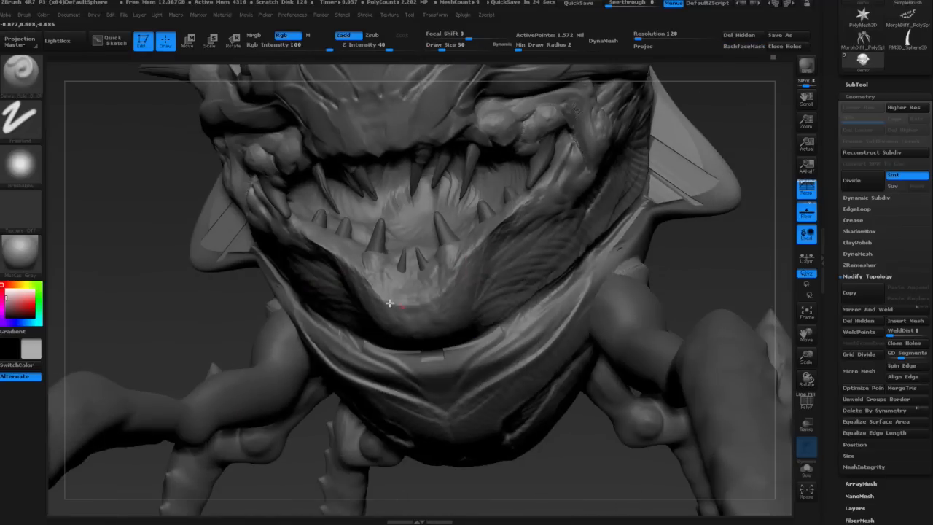
Build up lumpy gums around the lower front teeth with the ClayBuildup brush.
{"action": "key", "text": "b"}
{"action": "key", "text": "c"}
{"action": "key", "text": "b"}
{"action": "left_click_drag", "start_coordinate": [430, 283], "coordinate": [427, 266]}
{"action": "mouse_move", "coordinate": [387, 276]}
{"action": "right_mouse_down"}
{"action": "mouse_move", "coordinate": [370, 285]}
{"action": "mouse_move", "coordinate": [350, 232]}
{"action": "right_mouse_up"}
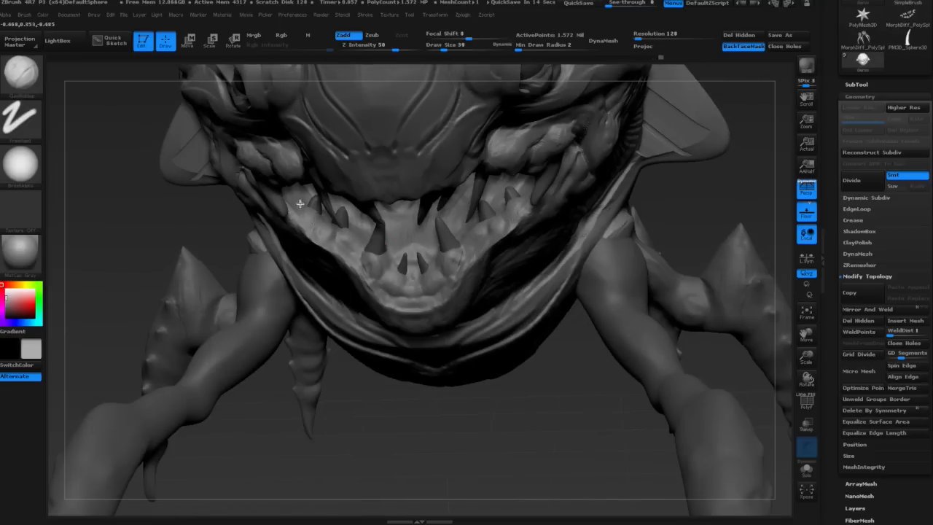
Define creases across the forehead and around the inner eye sockets with a size 8 Selwy fold brush.
{"action": "right_click_drag", "start_coordinate": [300, 204], "coordinate": [408, 285]}
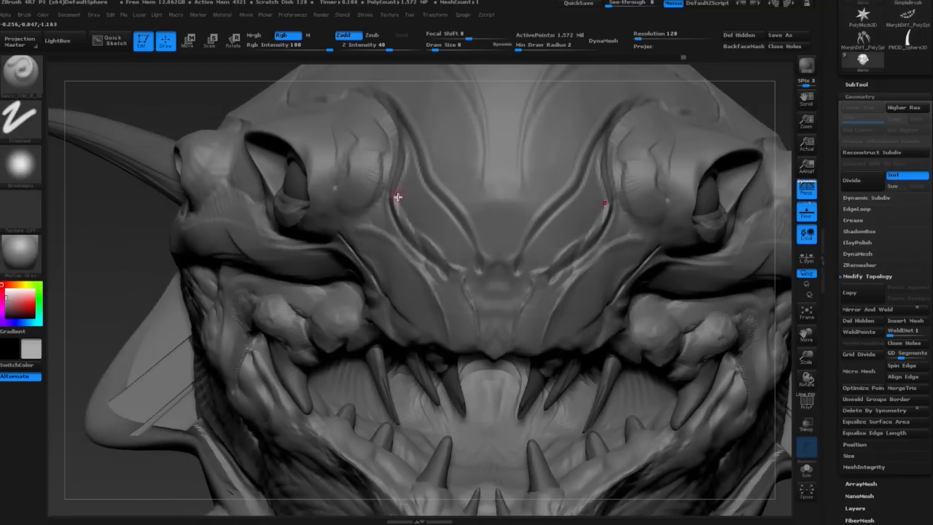
{"action": "mouse_move", "coordinate": [402, 244]}
{"action": "right_mouse_down"}
{"action": "mouse_move", "coordinate": [354, 215]}
{"action": "mouse_move", "coordinate": [376, 262]}
{"action": "mouse_move", "coordinate": [356, 246]}
{"action": "right_mouse_up"}
{"action": "mouse_move", "coordinate": [341, 279]}
{"action": "right_mouse_down"}
{"action": "mouse_move", "coordinate": [354, 221]}
{"action": "mouse_move", "coordinate": [595, 340]}
{"action": "mouse_move", "coordinate": [458, 277]}
{"action": "mouse_move", "coordinate": [255, 279]}
{"action": "right_mouse_up"}
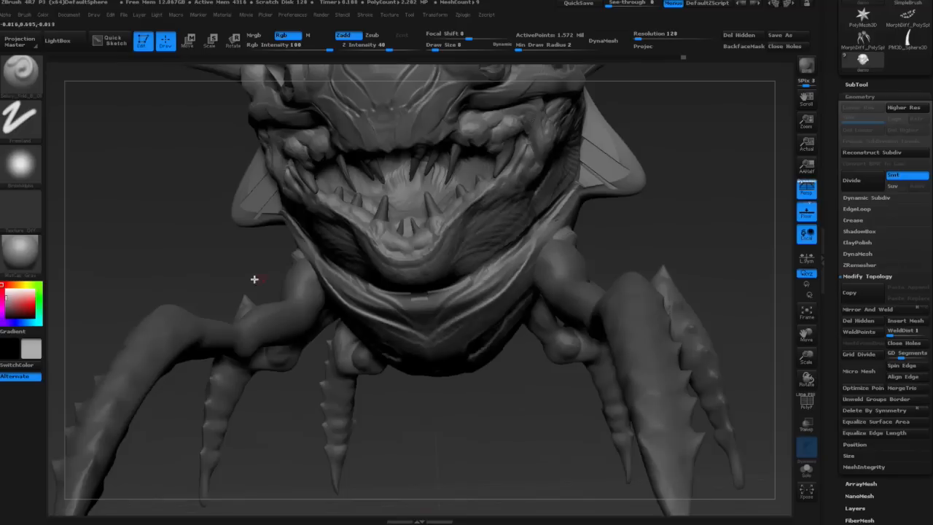
Apply the reddish-brown WetClay material to the creature.
{"action": "left_click", "coordinate": [21, 252]}
{"action": "left_click", "coordinate": [122, 367]}
{"action": "mouse_move", "coordinate": [695, 289]}
{"action": "right_mouse_down", "text": "ctrl"}
{"action": "mouse_move", "coordinate": [643, 281]}
{"action": "mouse_move", "coordinate": [633, 308]}
{"action": "mouse_move", "coordinate": [603, 204]}
{"action": "mouse_move", "coordinate": [583, 187]}
{"action": "mouse_move", "coordinate": [618, 198]}
{"action": "right_mouse_up", "text": "ctrl"}
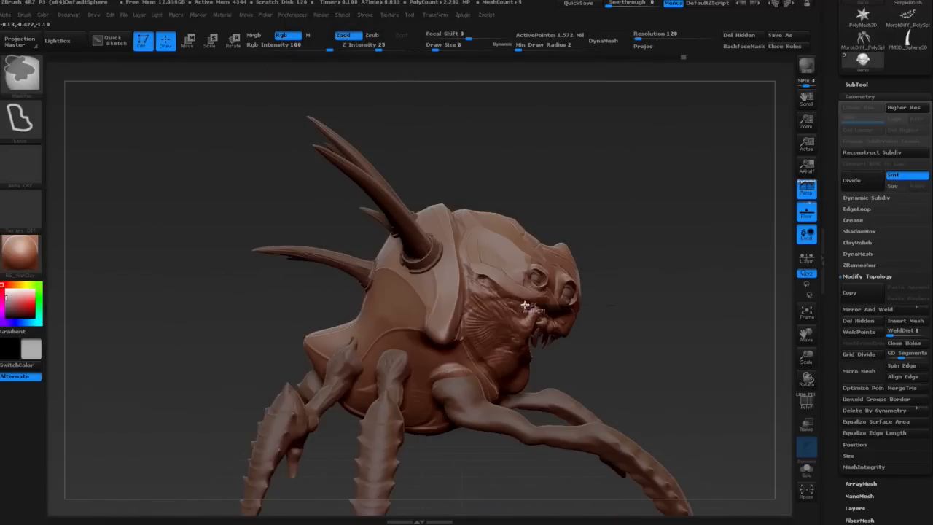
Mask the shell so only the head stays editable, and reshape the head's upper contour with a large Move brush.
{"action": "left_click_drag", "start_coordinate": [452, 179], "coordinate": [447, 182], "text": "ctrl"}
{"action": "left_click", "coordinate": [546, 226], "text": "ctrl"}
{"action": "key", "text": "b"}
{"action": "key", "text": "m"}
{"action": "key", "text": "v"}
{"action": "key", "text": "space"}
{"action": "left_click_drag", "start_coordinate": [495, 229], "coordinate": [506, 228]}
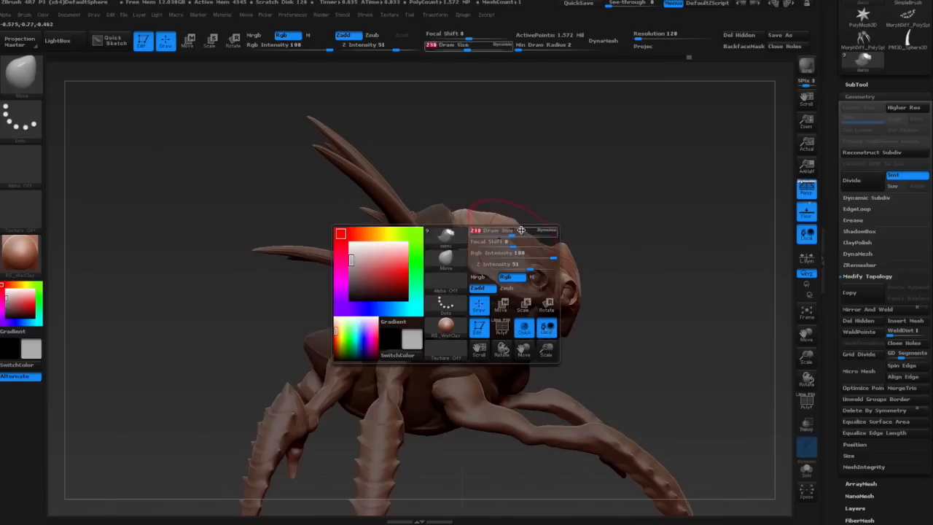
{"action": "right_click_drag", "start_coordinate": [597, 219], "coordinate": [485, 256]}
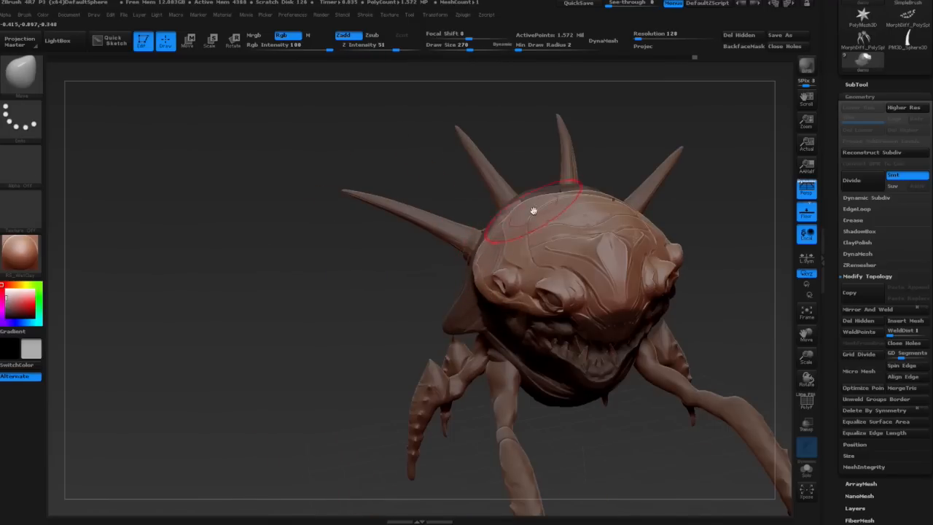
{"action": "right_click_drag", "start_coordinate": [541, 196], "coordinate": [616, 191]}
{"action": "key", "text": "space"}
{"action": "left_click_drag", "start_coordinate": [522, 206], "coordinate": [518, 207]}
{"action": "mouse_move", "coordinate": [599, 266]}
{"action": "right_mouse_down"}
{"action": "mouse_move", "coordinate": [568, 271]}
{"action": "mouse_move", "coordinate": [556, 303]}
{"action": "mouse_move", "coordinate": [535, 260]}
{"action": "right_mouse_up"}
Pull pointed spikes out of the head plate's side edge behind the eyes with the SnakeHook brush.
{"action": "key", "text": "b"}
{"action": "left_click", "coordinate": [649, 87]}
{"action": "mouse_move", "coordinate": [31, 21]}
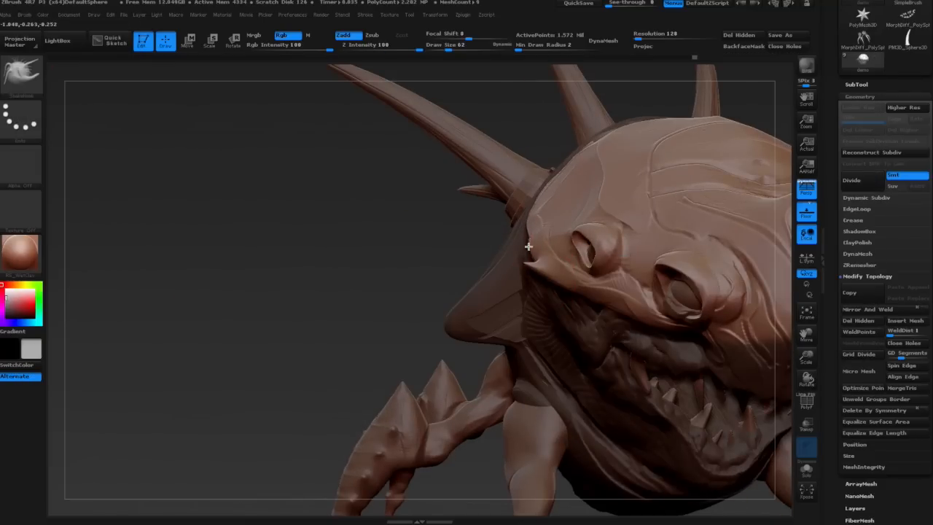
{"action": "left_click_drag", "start_coordinate": [528, 246], "coordinate": [545, 239]}
{"action": "left_click_drag", "start_coordinate": [576, 205], "coordinate": [494, 123]}
{"action": "left_click_drag", "start_coordinate": [588, 102], "coordinate": [690, 306]}
Extend the row of SnakeHook spikes along the crown and remaining rim of the head plate, adjusting the brush size.
{"action": "key", "text": "space"}
{"action": "mouse_move", "coordinate": [696, 299]}
{"action": "right_mouse_down"}
{"action": "mouse_move", "coordinate": [691, 331]}
{"action": "mouse_move", "coordinate": [693, 271]}
{"action": "mouse_move", "coordinate": [704, 331]}
{"action": "mouse_move", "coordinate": [678, 245]}
{"action": "mouse_move", "coordinate": [664, 270]}
{"action": "mouse_move", "coordinate": [633, 211]}
{"action": "mouse_move", "coordinate": [616, 213]}
{"action": "mouse_move", "coordinate": [651, 247]}
{"action": "mouse_move", "coordinate": [678, 330]}
{"action": "mouse_move", "coordinate": [714, 321]}
{"action": "mouse_move", "coordinate": [600, 327]}
{"action": "right_mouse_up"}
{"action": "key", "text": "space"}
{"action": "left_click", "coordinate": [692, 301]}
{"action": "key", "text": "space"}
{"action": "key", "text": "space"}
{"action": "left_click", "coordinate": [616, 213]}
{"action": "mouse_move", "coordinate": [596, 410]}
{"action": "right_mouse_down", "text": "alt"}
{"action": "mouse_move", "coordinate": [646, 287]}
{"action": "mouse_move", "coordinate": [666, 281]}
{"action": "right_mouse_up", "text": "alt"}
Pull the lower corners of the side shell plates outward into sharp points with the SnakeHook brush.
{"action": "key", "text": "space"}
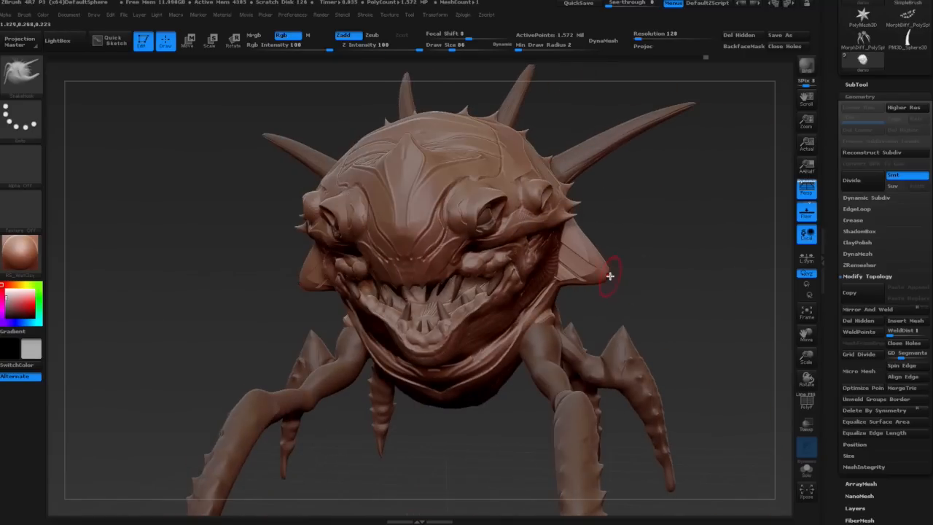
{"action": "right_click_drag", "start_coordinate": [617, 310], "coordinate": [605, 279]}
{"action": "left_click_drag", "start_coordinate": [605, 280], "coordinate": [635, 271]}
{"action": "mouse_move", "coordinate": [668, 269]}
{"action": "right_mouse_down"}
{"action": "mouse_move", "coordinate": [668, 244]}
{"action": "mouse_move", "coordinate": [606, 263]}
{"action": "mouse_move", "coordinate": [593, 257]}
{"action": "mouse_move", "coordinate": [600, 296]}
{"action": "right_mouse_up"}
{"action": "right_click_drag", "start_coordinate": [640, 333], "coordinate": [596, 319]}
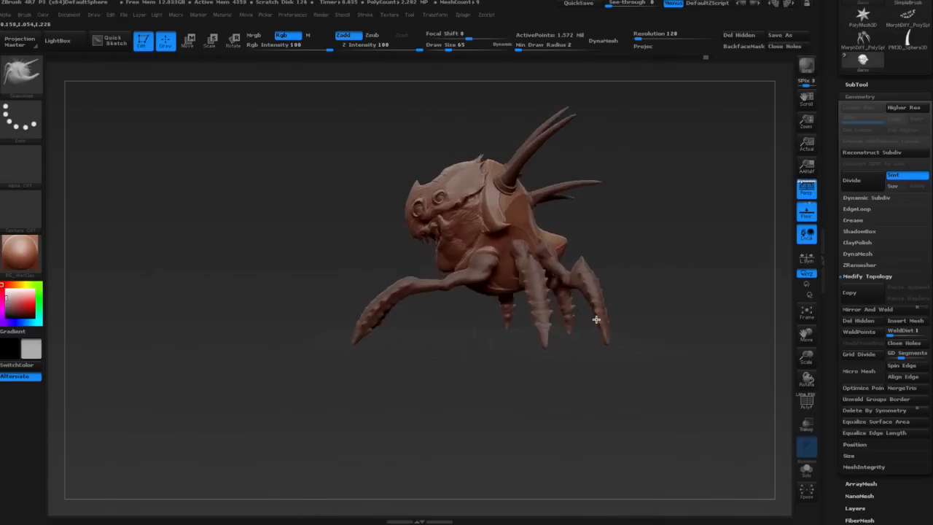
{"action": "right_click_drag", "start_coordinate": [627, 255], "coordinate": [538, 267]}
{"action": "key", "text": "space"}
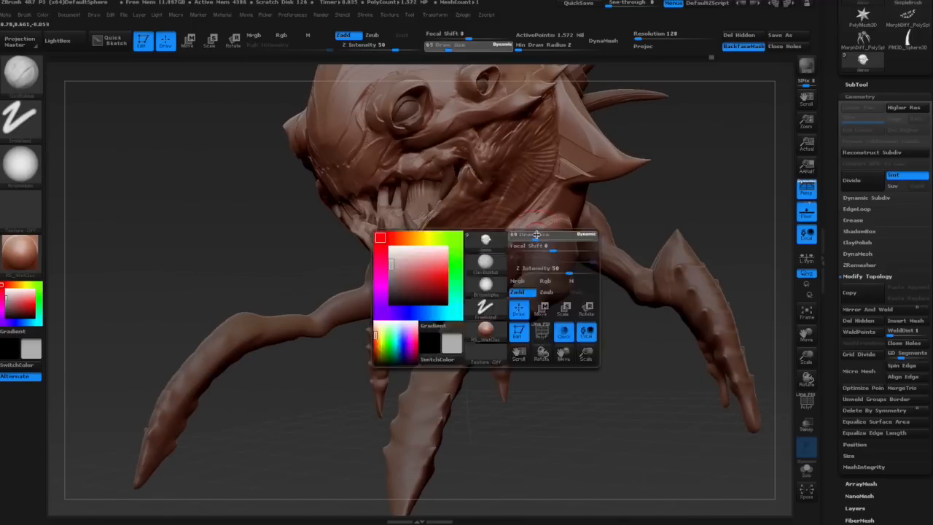
Build up skin folds on the body's side and underside around the leg sockets with the ClayBuildup brush at draw size 109.
{"action": "right_click_drag", "start_coordinate": [575, 242], "coordinate": [497, 251]}
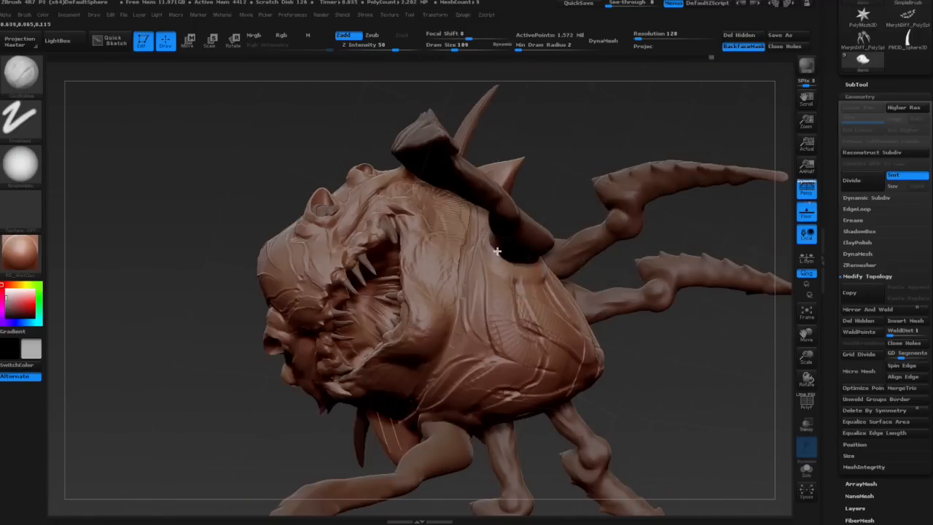
{"action": "right_click_drag", "start_coordinate": [497, 312], "coordinate": [539, 291]}
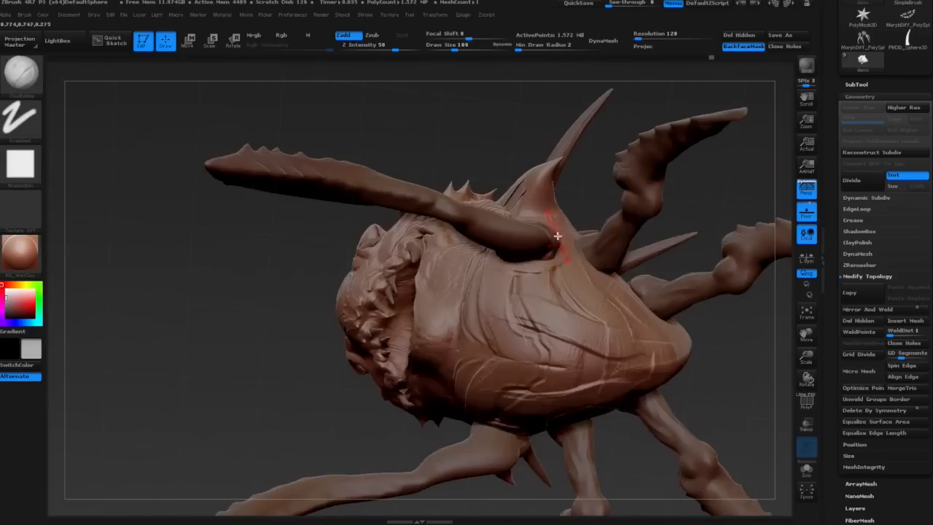
{"action": "mouse_move", "coordinate": [562, 236]}
{"action": "right_mouse_down"}
{"action": "mouse_move", "coordinate": [500, 254]}
{"action": "mouse_move", "coordinate": [521, 233]}
{"action": "right_mouse_up"}
{"action": "right_click_drag", "start_coordinate": [579, 231], "coordinate": [548, 210]}
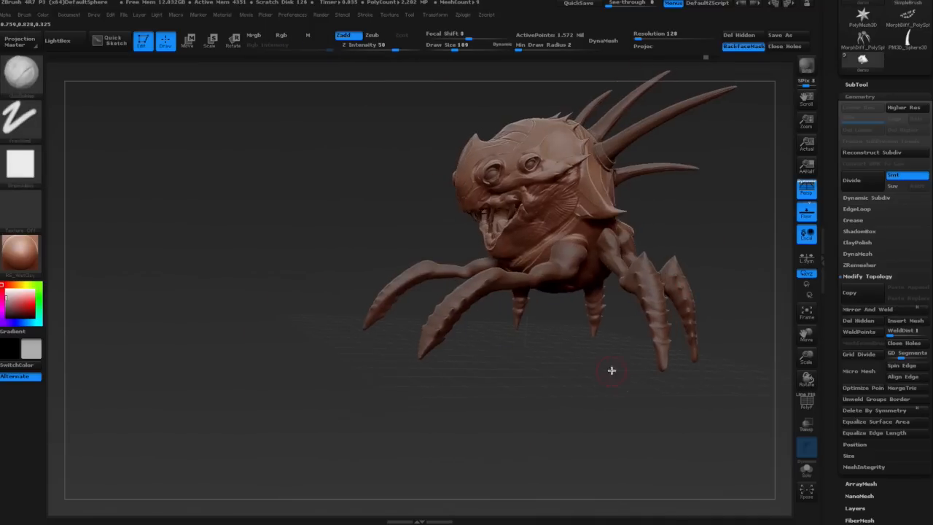
{"action": "mouse_move", "coordinate": [610, 370]}
{"action": "right_mouse_down"}
{"action": "mouse_move", "coordinate": [738, 217]}
{"action": "mouse_move", "coordinate": [691, 325]}
{"action": "mouse_move", "coordinate": [677, 425]}
{"action": "right_mouse_up"}
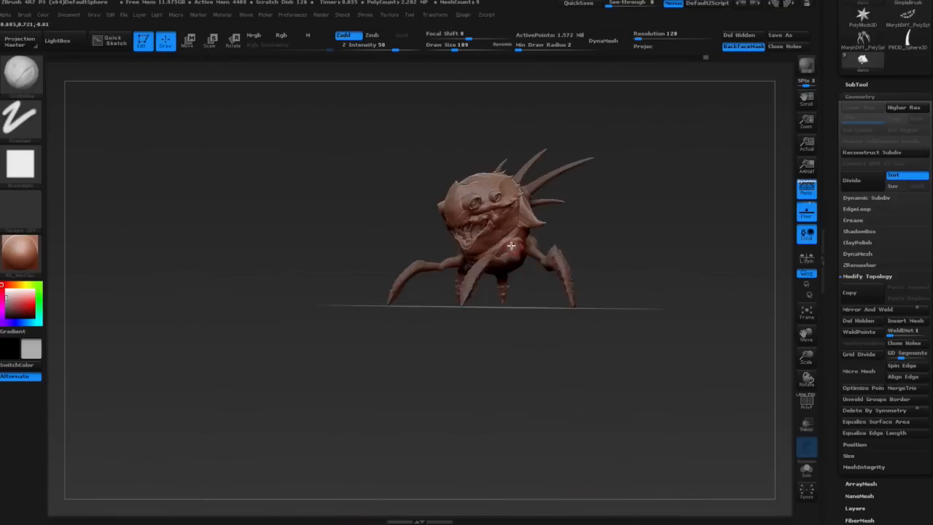
{"action": "mouse_move", "coordinate": [510, 328]}
{"action": "right_mouse_down", "text": "ctrl"}
{"action": "mouse_move", "coordinate": [506, 277]}
{"action": "mouse_move", "coordinate": [440, 312]}
{"action": "right_mouse_up", "text": "ctrl"}
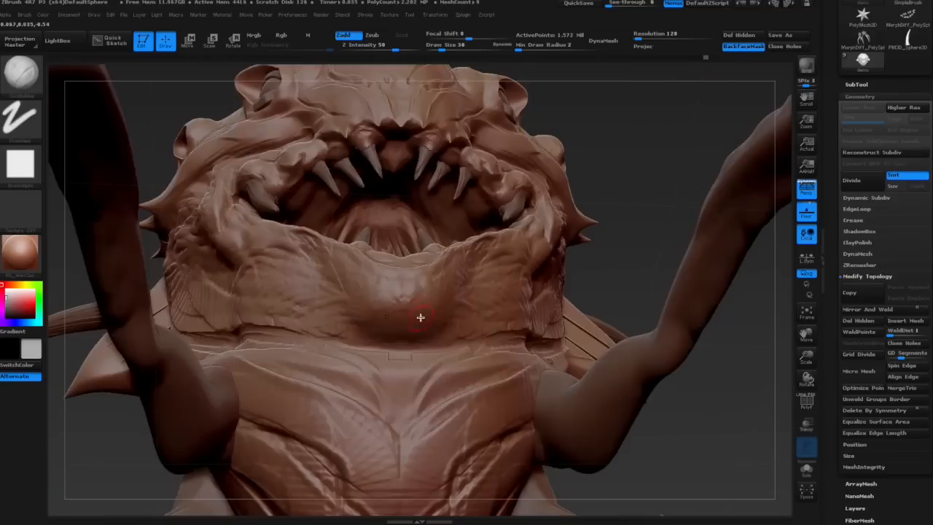
Sculpt finer wrinkles into the chin and lower jaw with the ClayBuildup brush, reducing the draw size to 19.
{"action": "key", "text": "space"}
{"action": "left_click", "coordinate": [344, 328]}
{"action": "left_click", "coordinate": [385, 288]}
{"action": "key", "text": "space"}
{"action": "left_click", "coordinate": [365, 364]}
{"action": "left_click_drag", "start_coordinate": [394, 293], "coordinate": [394, 312]}
{"action": "key", "text": "space"}
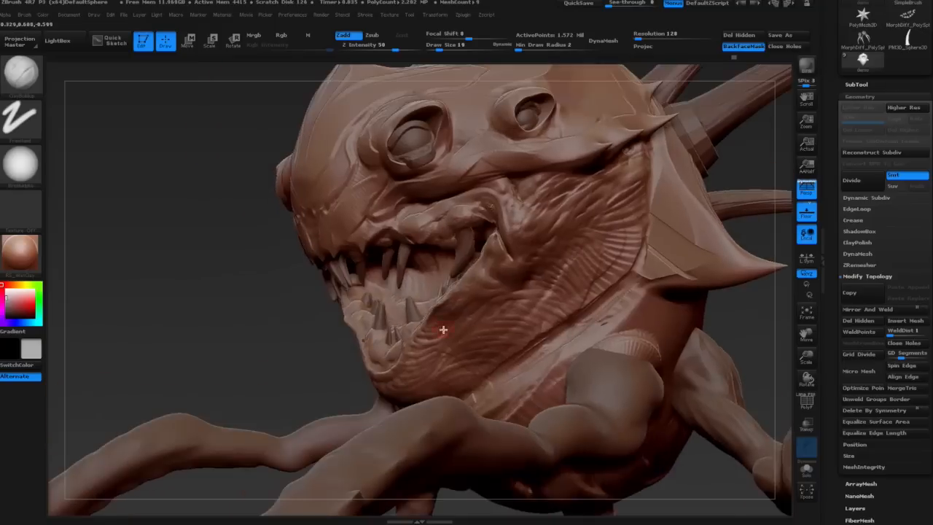
{"action": "key", "text": "space"}
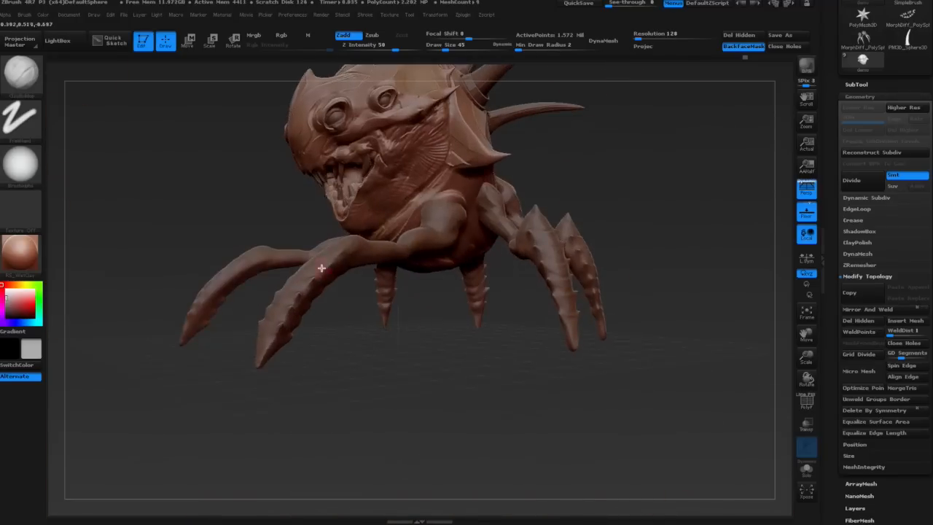
Select the front legs subtool and pull the middle joints downward into a sharp bend with a Move brush at draw size 304.
{"action": "left_click", "coordinate": [323, 267], "text": "alt"}
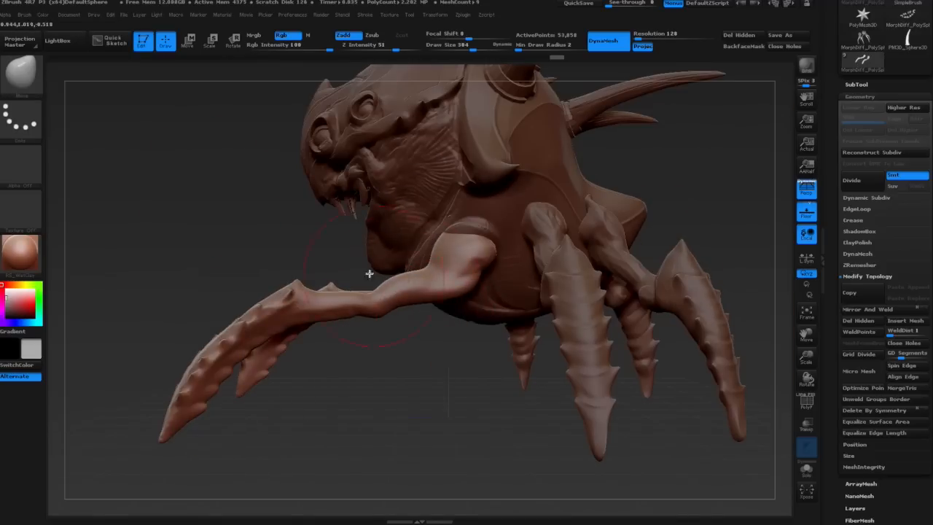
{"action": "left_click", "coordinate": [25, 15]}
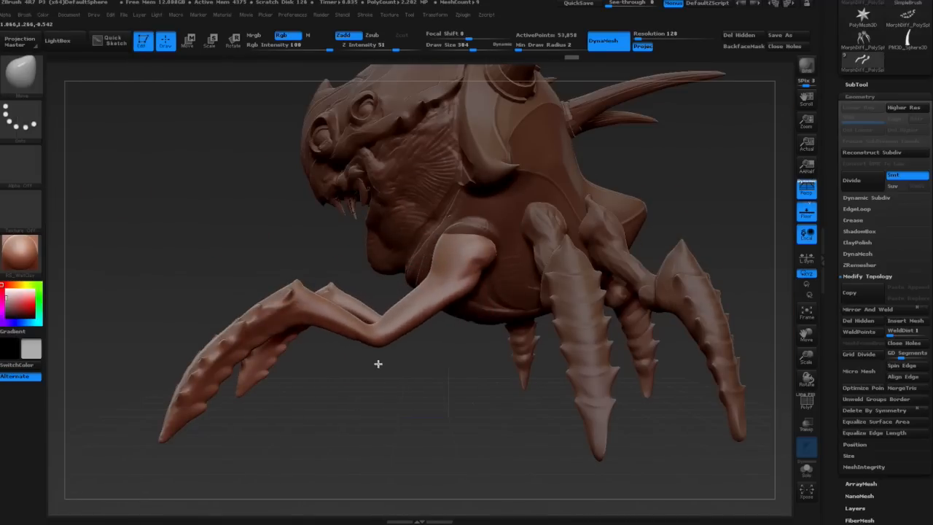
{"action": "key", "text": "space"}
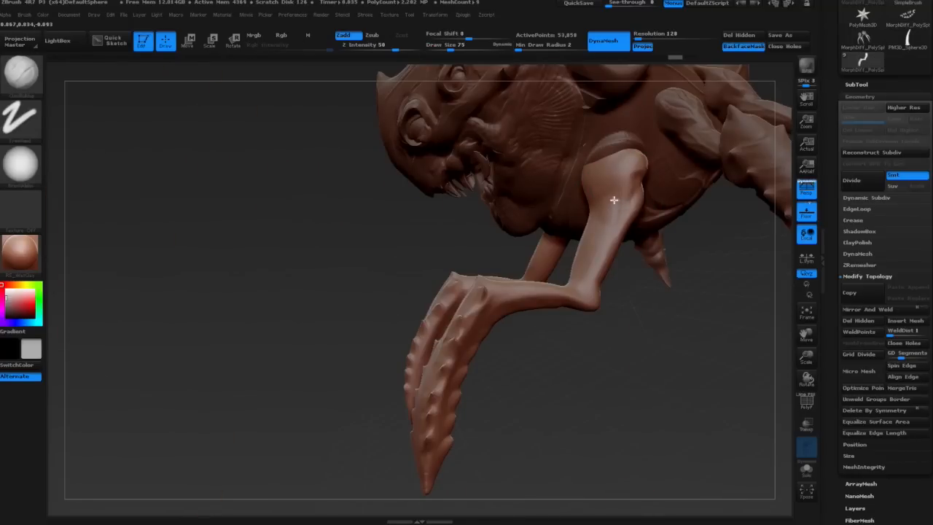
Sculpt muscle forms along the front legs' upper segments and joints with ClayBuildup, varying the draw size, and refine their shape with Move.
{"action": "key", "text": "b"}
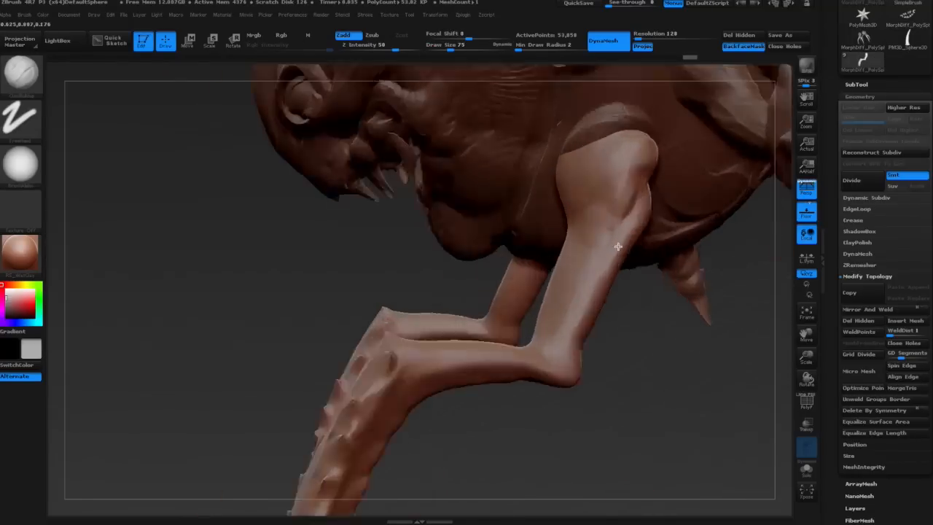
{"action": "key", "text": "space"}
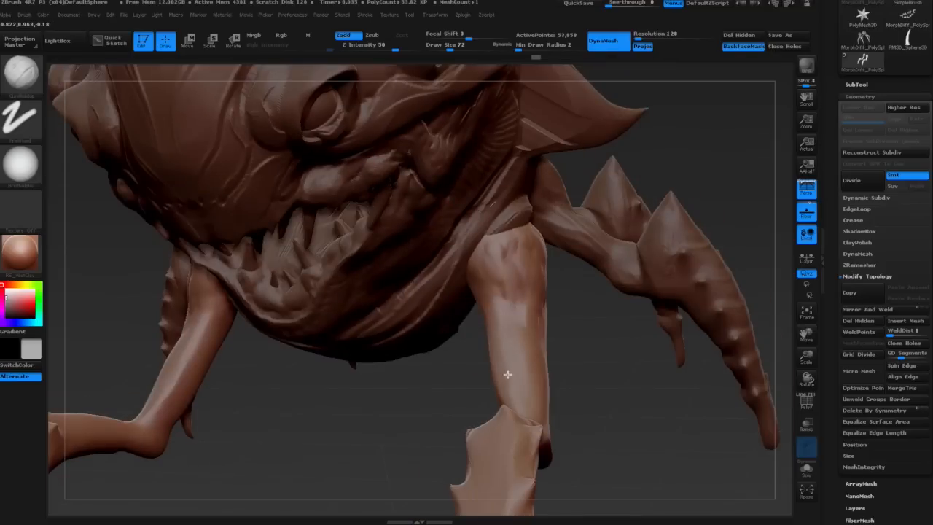
{"action": "key", "text": "space"}
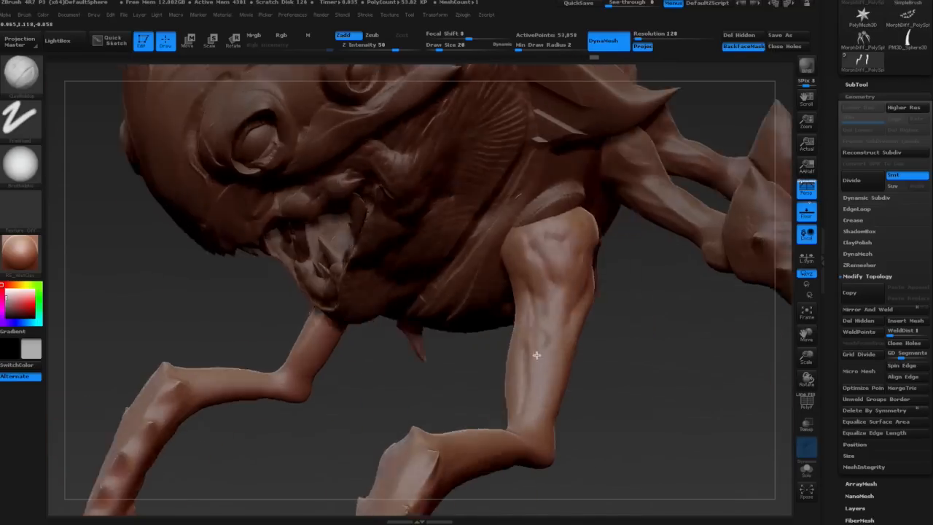
{"action": "key", "text": "space"}
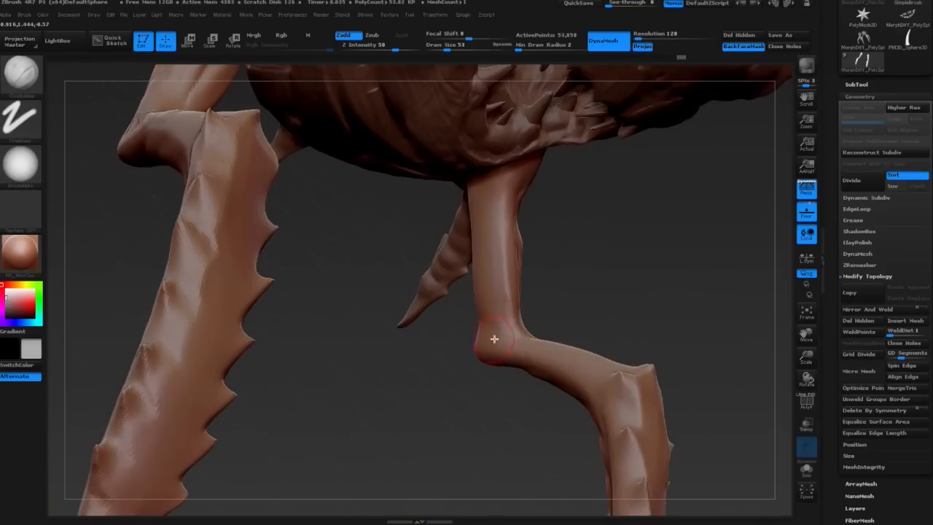
{"action": "key", "text": "space"}
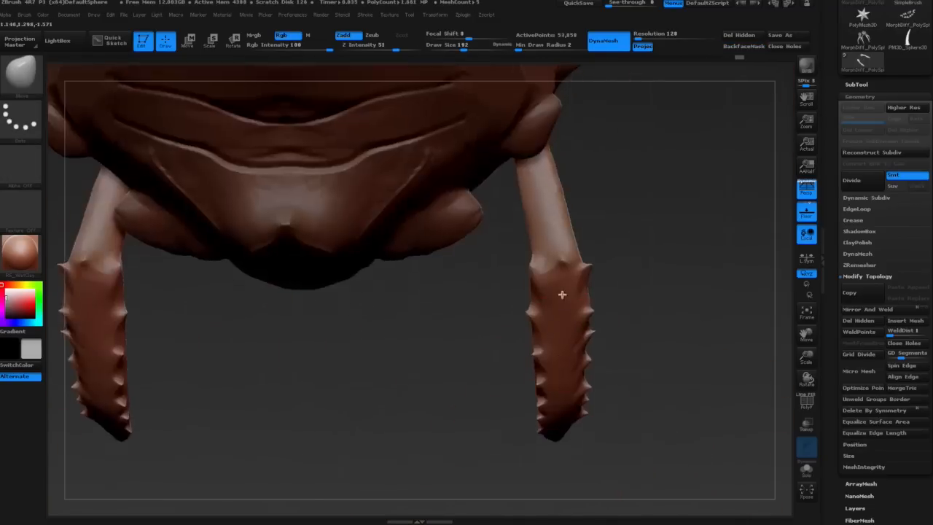
{"action": "key", "text": "space"}
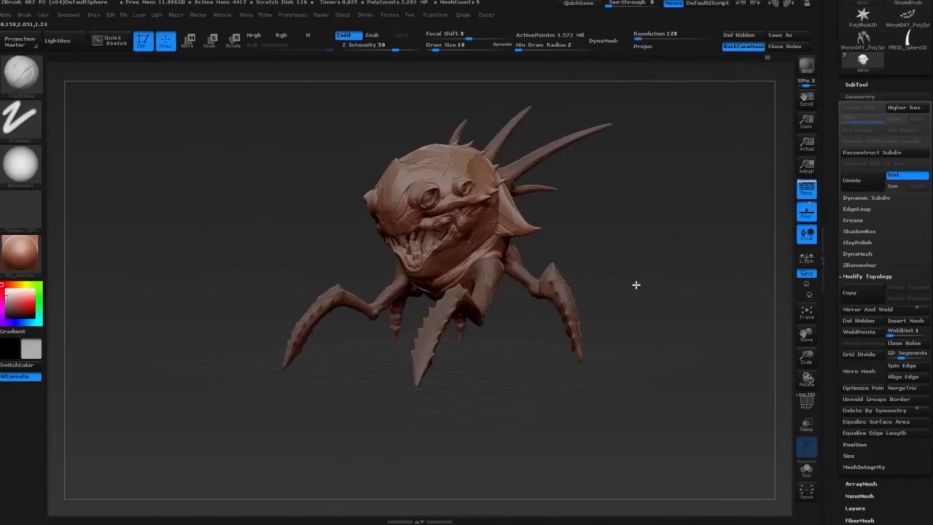
Save the tool to the Desktop as demo.ZTL, replacing the existing file.
{"action": "left_click_drag", "start_coordinate": [635, 285], "coordinate": [272, 247]}
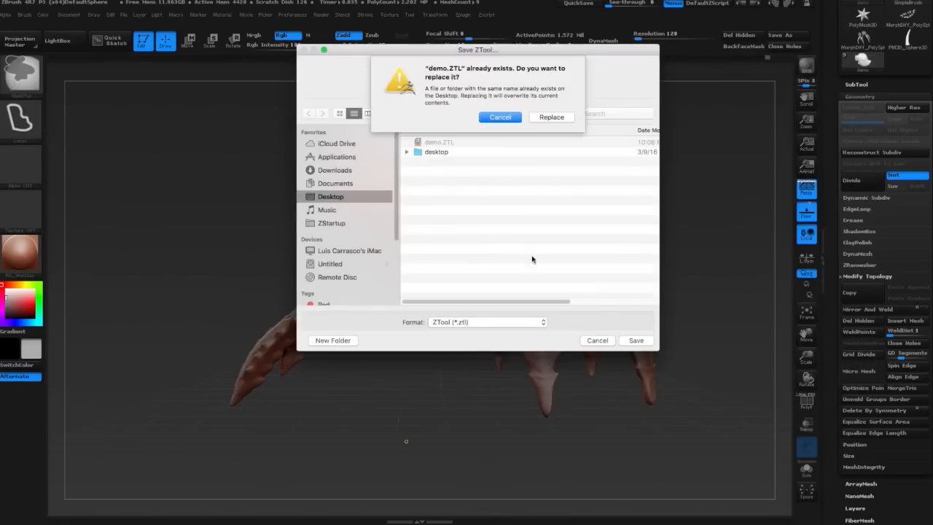
{"action": "key", "text": "Return"}
Make the other subtools transparent and insert ring-shaped socket meshes on the body at the middle and rear leg bases with an insert-mesh brush.
{"action": "key", "text": "b"}
{"action": "left_click", "coordinate": [755, 223]}
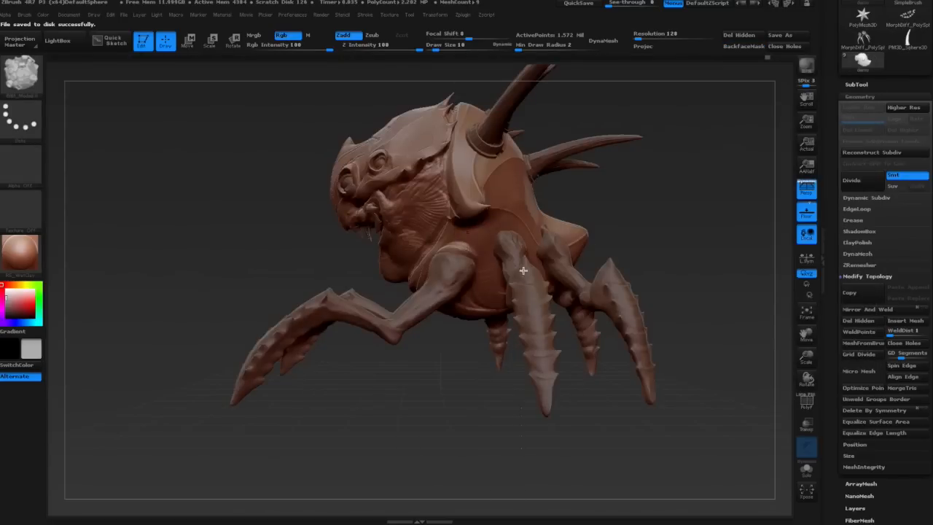
{"action": "left_click_drag", "start_coordinate": [553, 271], "coordinate": [597, 347], "text": "alt"}
{"action": "left_click", "coordinate": [806, 424]}
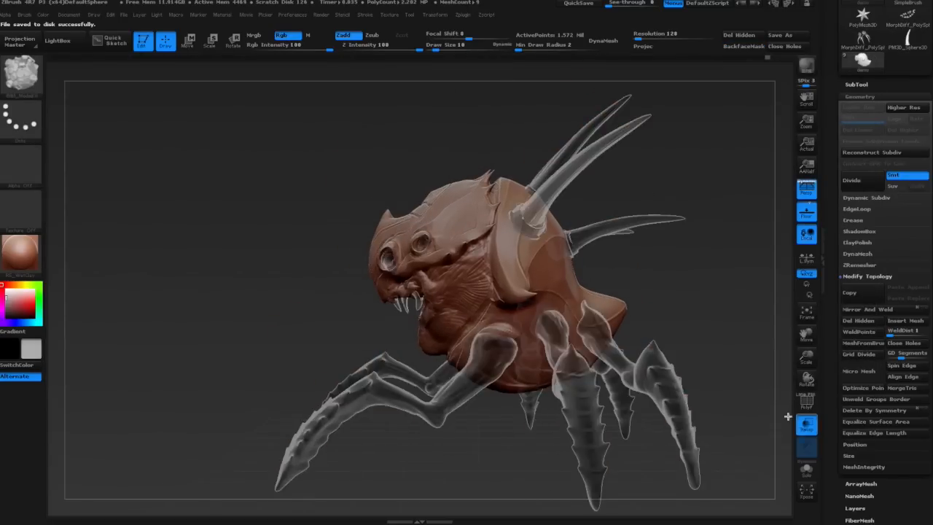
{"action": "left_click_drag", "start_coordinate": [736, 394], "coordinate": [693, 394]}
{"action": "left_click_drag", "start_coordinate": [540, 319], "coordinate": [541, 338]}
{"action": "right_click_drag", "start_coordinate": [634, 315], "coordinate": [600, 328]}
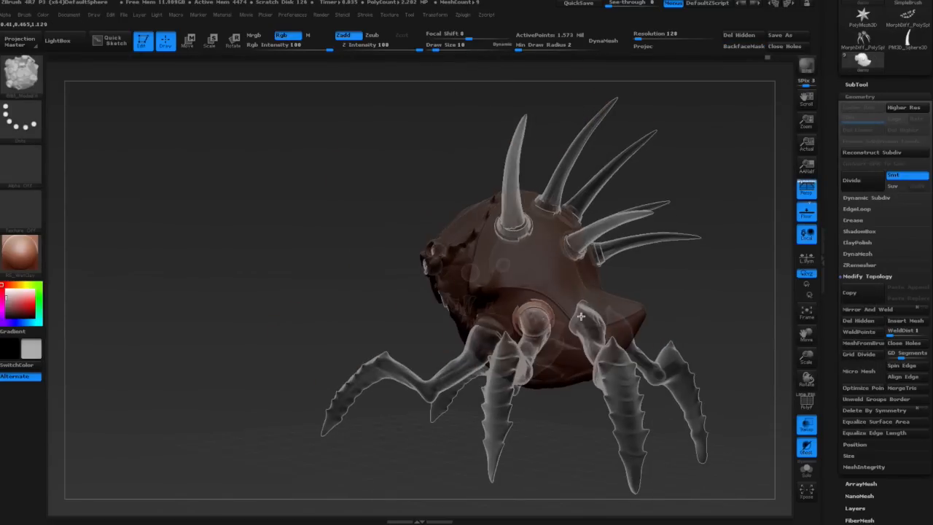
{"action": "left_click_drag", "start_coordinate": [583, 316], "coordinate": [592, 332]}
{"action": "right_click_drag", "start_coordinate": [597, 343], "coordinate": [547, 368]}
Rotate the inserted leg ring with the Transpose line to follow the leg's direction.
{"action": "left_click", "coordinate": [233, 41]}
{"action": "right_click_drag", "start_coordinate": [349, 241], "coordinate": [488, 290]}
{"action": "left_click", "coordinate": [501, 292]}
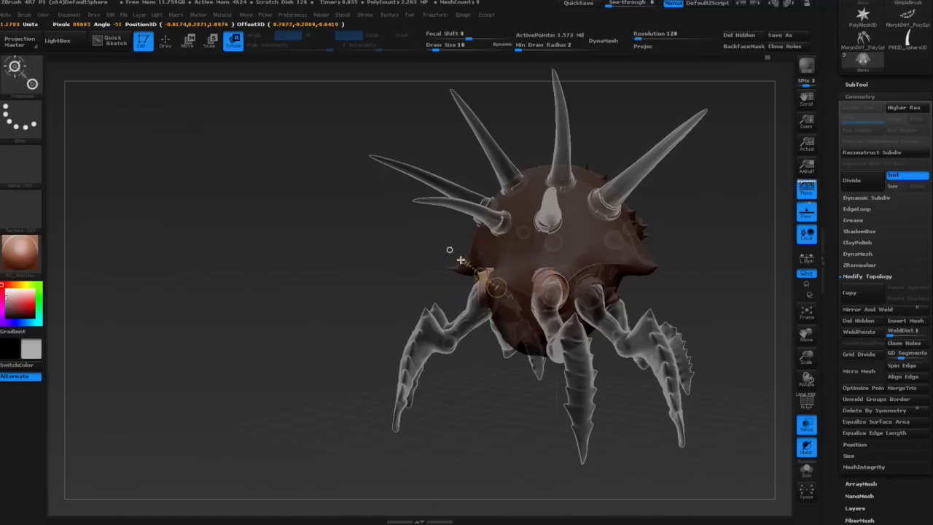
{"action": "right_click_drag", "start_coordinate": [492, 303], "coordinate": [527, 268]}
Isolate the rear leg rings, mask the rest of the body, and separate the rings into their own subtool with Split Unmasked Points.
{"action": "left_click", "coordinate": [165, 41]}
{"action": "left_click", "coordinate": [437, 301], "text": "alt"}
{"action": "left_click", "coordinate": [437, 296], "text": "ctrl+shift"}
{"action": "left_click", "coordinate": [437, 293], "text": "ctrl+shift"}
{"action": "left_click", "coordinate": [444, 296], "text": "ctrl+shift"}
{"action": "mouse_move", "coordinate": [443, 295]}
{"action": "right_mouse_down"}
{"action": "mouse_move", "coordinate": [437, 329]}
{"action": "mouse_move", "coordinate": [467, 325]}
{"action": "mouse_move", "coordinate": [453, 345]}
{"action": "right_mouse_up"}
{"action": "left_click", "coordinate": [446, 306], "text": "ctrl+shift"}
{"action": "left_click", "coordinate": [462, 319], "text": "ctrl+shift"}
{"action": "left_click", "coordinate": [232, 42]}
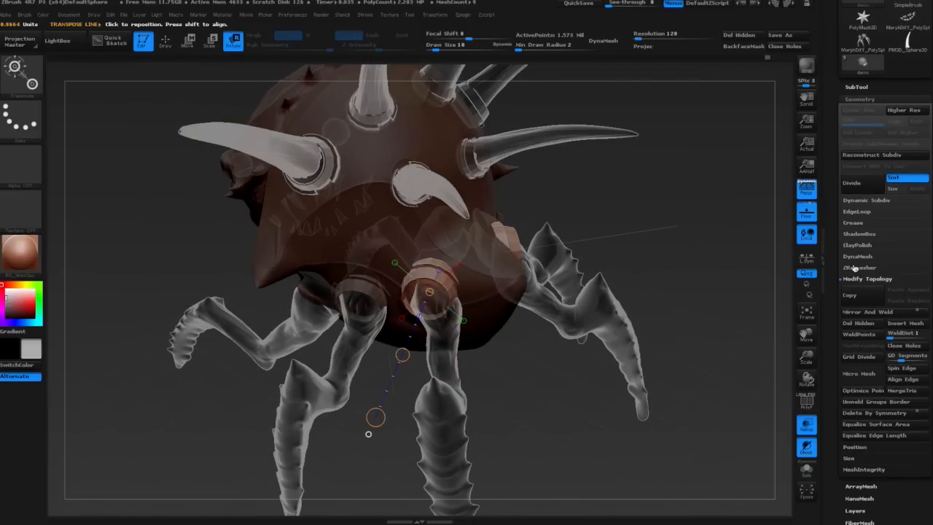
{"action": "left_click", "coordinate": [856, 88]}
{"action": "left_click", "coordinate": [851, 397]}
{"action": "left_click", "coordinate": [867, 442]}
Rotate, move and scale the separated rear rings with Transpose to fit around the rear leg bases, and turn transparency off.
{"action": "left_click", "coordinate": [440, 272], "text": "alt"}
{"action": "right_click_drag", "start_coordinate": [440, 273], "coordinate": [246, 126], "text": "shift"}
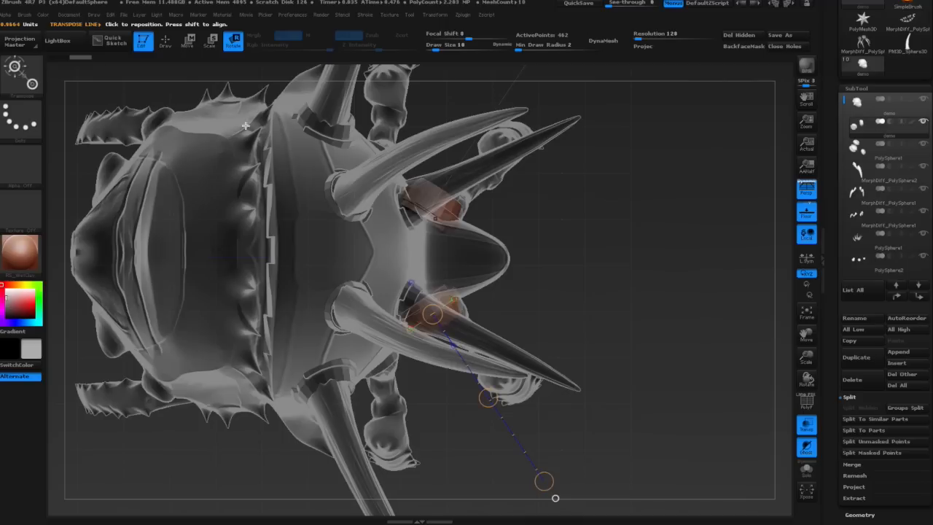
{"action": "right_click_drag", "start_coordinate": [389, 337], "coordinate": [357, 286]}
{"action": "right_click_drag", "start_coordinate": [456, 278], "coordinate": [484, 274]}
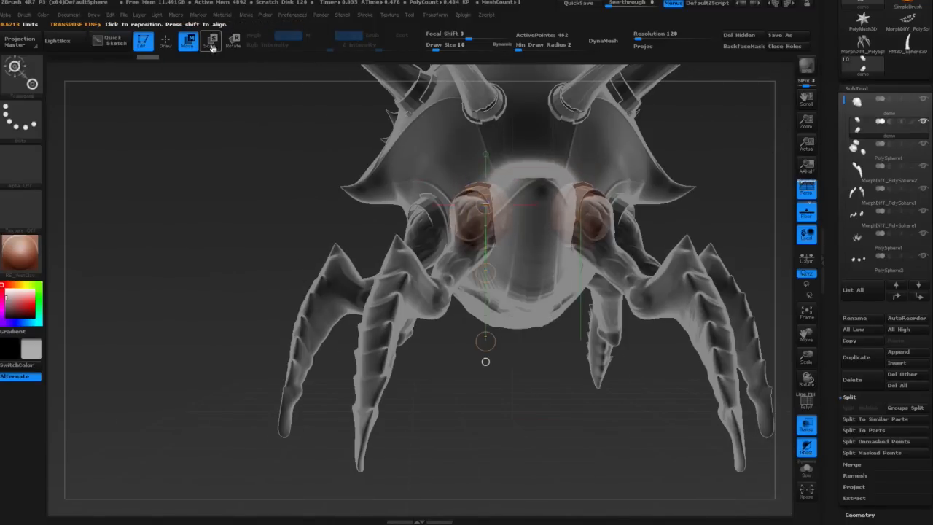
{"action": "key", "text": "w"}
{"action": "right_click_drag", "start_coordinate": [458, 438], "coordinate": [472, 202]}
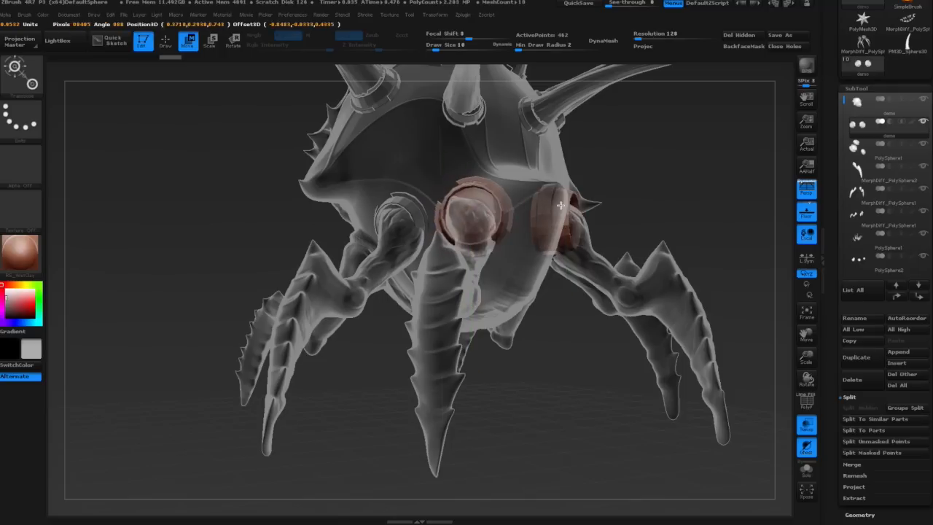
{"action": "left_click", "coordinate": [806, 425]}
{"action": "right_click_drag", "start_coordinate": [685, 364], "coordinate": [315, 87]}
{"action": "right_click_drag", "start_coordinate": [462, 362], "coordinate": [437, 343]}
Isolate the front leg rings in solo view, mask the rest of the body, and split the rings into a separate subtool.
{"action": "left_click", "coordinate": [165, 42]}
{"action": "mouse_move", "coordinate": [536, 313]}
{"action": "right_mouse_down"}
{"action": "mouse_move", "coordinate": [481, 311]}
{"action": "mouse_move", "coordinate": [478, 285]}
{"action": "right_mouse_up"}
{"action": "left_click", "coordinate": [451, 282], "text": "alt"}
{"action": "left_click", "coordinate": [800, 471]}
{"action": "left_click", "coordinate": [435, 312], "text": "ctrl+shift"}
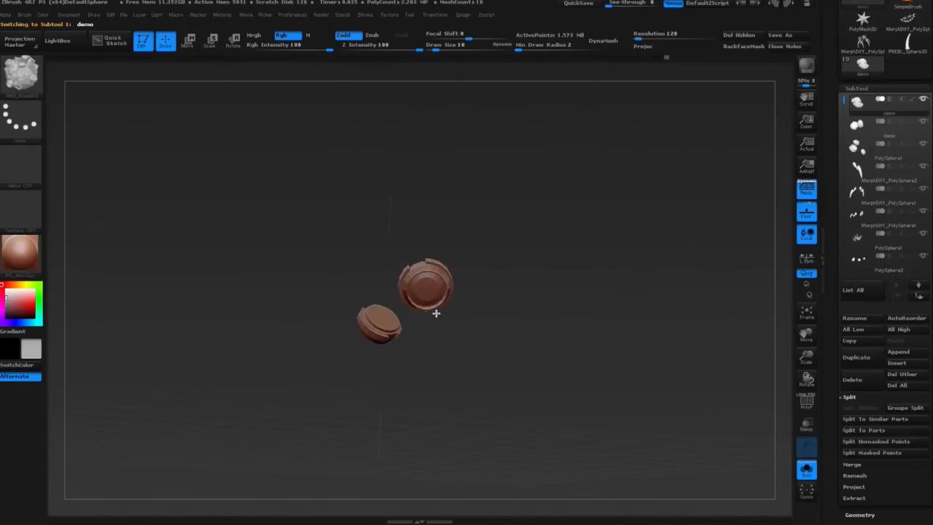
{"action": "left_click", "coordinate": [569, 379], "text": "ctrl"}
{"action": "left_click", "coordinate": [568, 379], "text": "ctrl+shift"}
{"action": "left_click", "coordinate": [568, 379], "text": "ctrl"}
{"action": "left_click", "coordinate": [806, 475]}
{"action": "right_click_drag", "start_coordinate": [678, 313], "coordinate": [656, 313]}
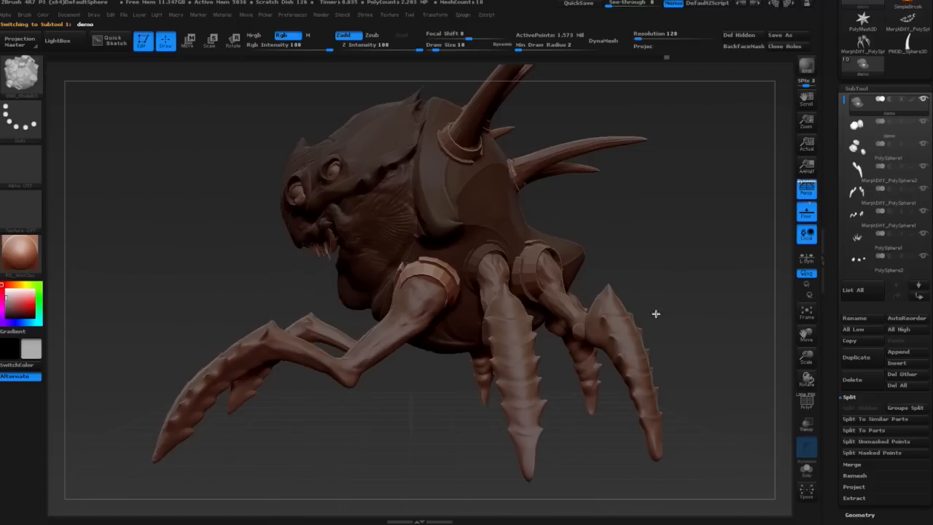
{"action": "left_click", "coordinate": [869, 445]}
Scale, rotate and move the front rings with Transpose so they wrap around the tops of the front legs.
{"action": "left_click", "coordinate": [394, 225], "text": "alt"}
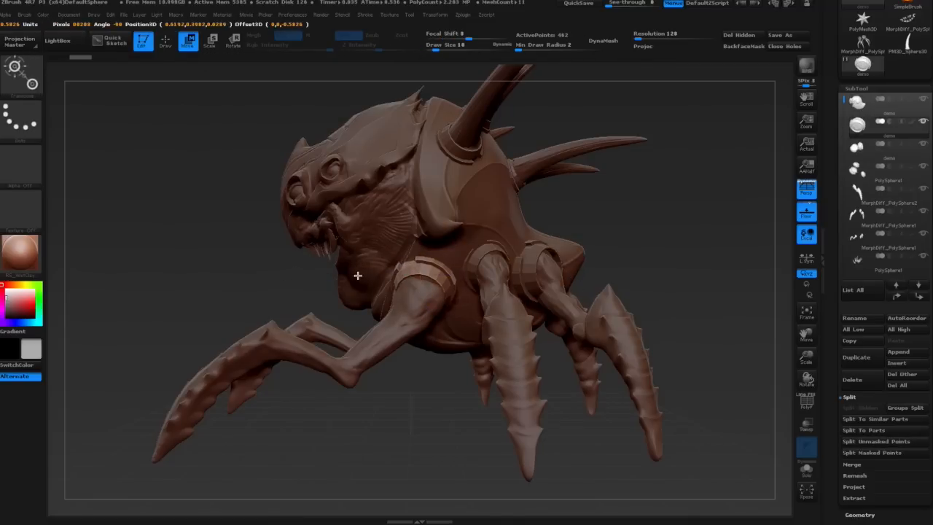
{"action": "right_click_drag", "start_coordinate": [358, 276], "coordinate": [416, 318]}
{"action": "left_click", "coordinate": [416, 318], "text": "alt"}
{"action": "mouse_move", "coordinate": [485, 318]}
{"action": "right_mouse_down"}
{"action": "mouse_move", "coordinate": [425, 308]}
{"action": "mouse_move", "coordinate": [445, 275]}
{"action": "right_mouse_up"}
{"action": "key", "text": "q"}
{"action": "key", "text": "s"}
{"action": "left_click", "coordinate": [442, 266], "text": "alt"}
{"action": "key", "text": "w"}
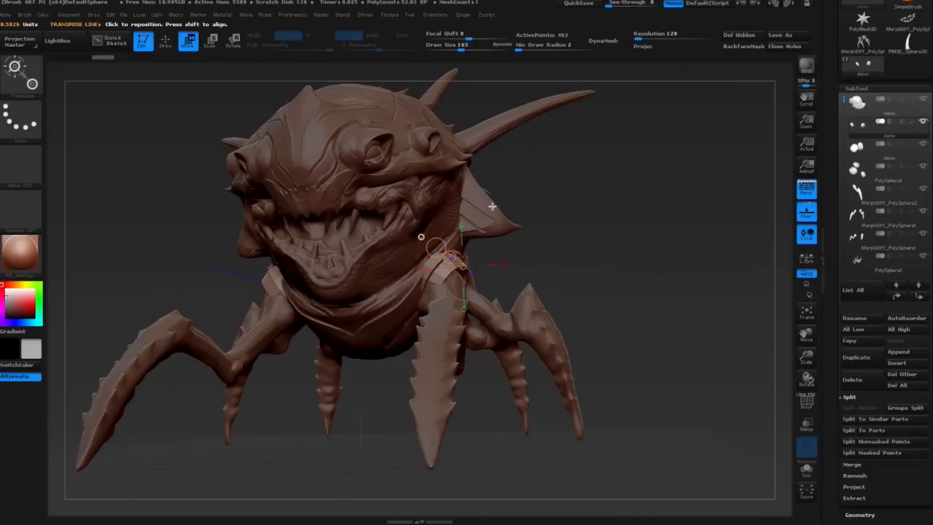
{"action": "right_click_drag", "start_coordinate": [421, 238], "coordinate": [459, 248]}
{"action": "right_click_drag", "start_coordinate": [459, 248], "coordinate": [445, 284], "text": "ctrl"}
{"action": "left_click_drag", "start_coordinate": [410, 295], "coordinate": [428, 277]}
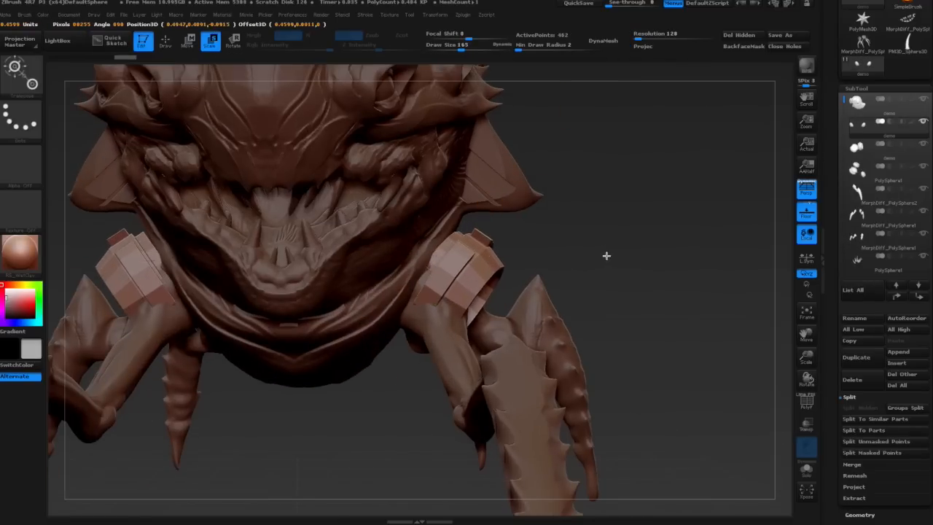
{"action": "left_click_drag", "start_coordinate": [553, 296], "coordinate": [522, 300]}
{"action": "right_click_drag", "start_coordinate": [437, 268], "coordinate": [615, 379]}
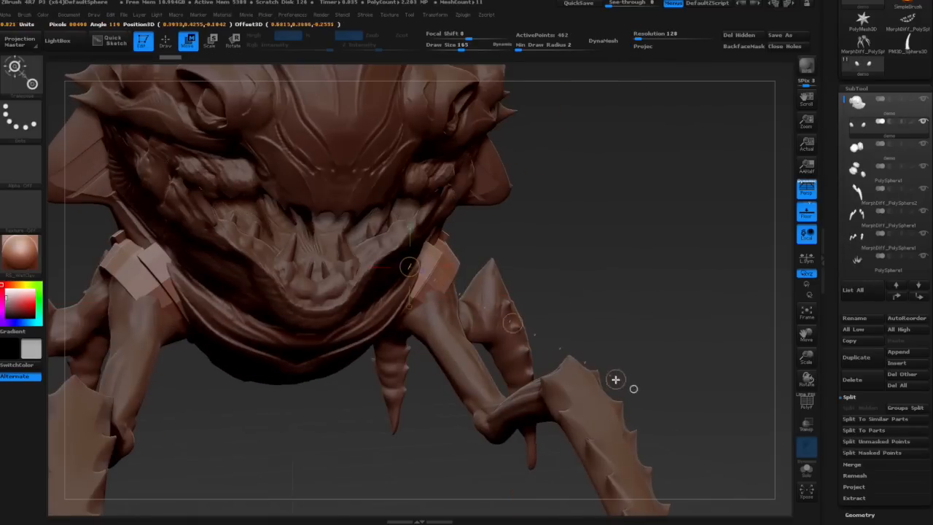
{"action": "right_click_drag", "start_coordinate": [537, 343], "coordinate": [521, 284]}
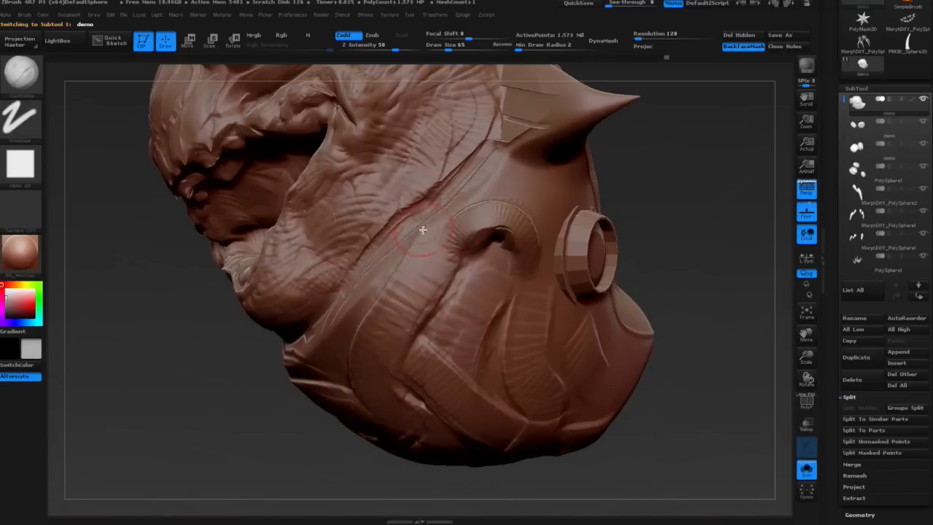
Clear the mask on the body and refine its surface around the front leg sockets with a Zsub brush at draw size 145.
{"action": "key", "text": "w"}
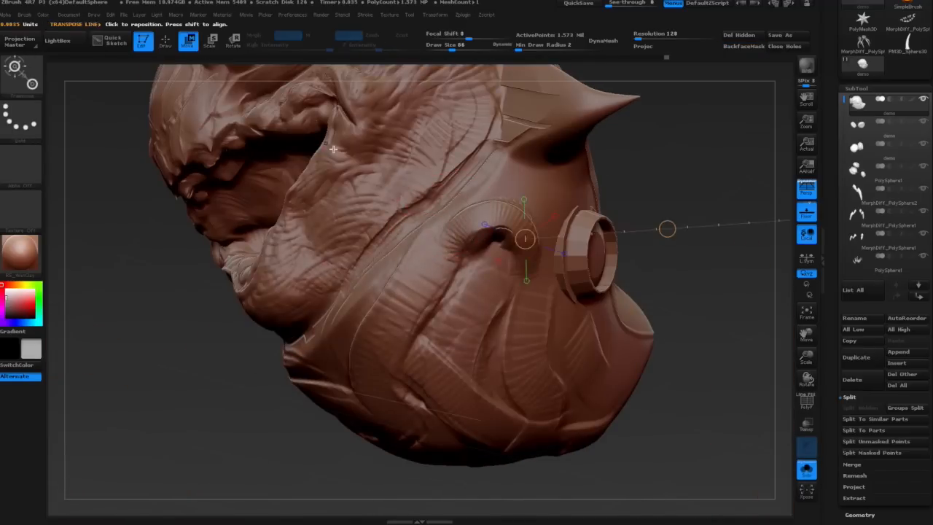
{"action": "left_click", "coordinate": [397, 268], "text": "ctrl"}
{"action": "key", "text": "q"}
{"action": "key", "text": "space"}
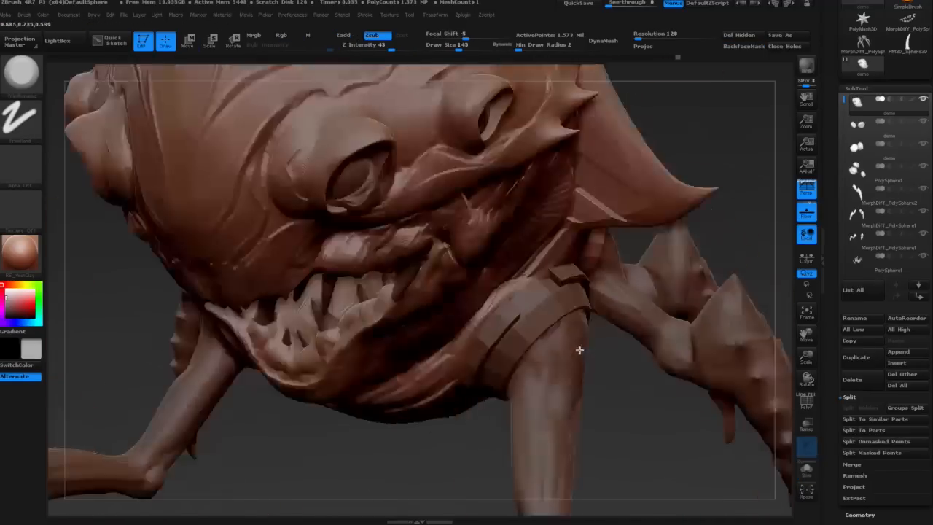
{"action": "left_click_drag", "start_coordinate": [579, 349], "coordinate": [594, 257]}
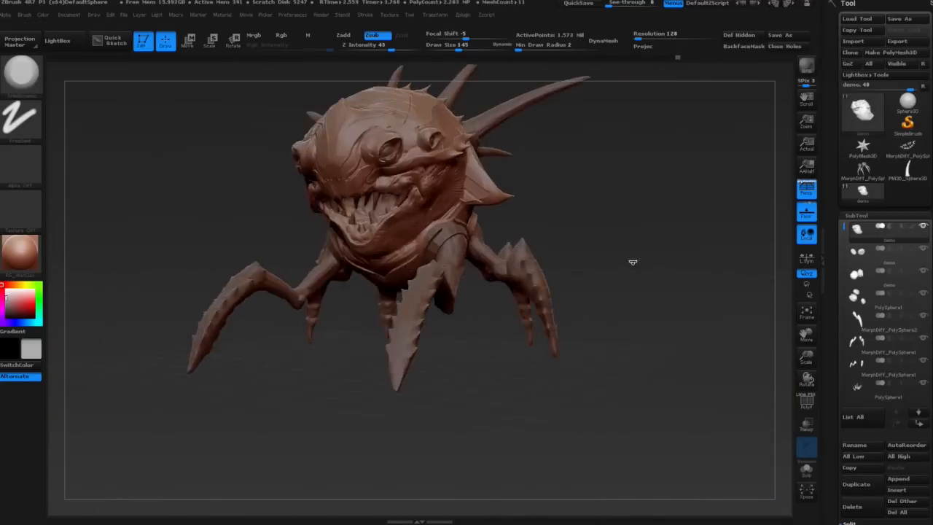
Select the front leg subtool and carve curved segment grooves between the spikes of the lower legs at draw size 22.
{"action": "left_click_drag", "start_coordinate": [629, 260], "coordinate": [309, 359]}
{"action": "key", "text": "space"}
{"action": "left_click", "coordinate": [271, 424], "text": "alt"}
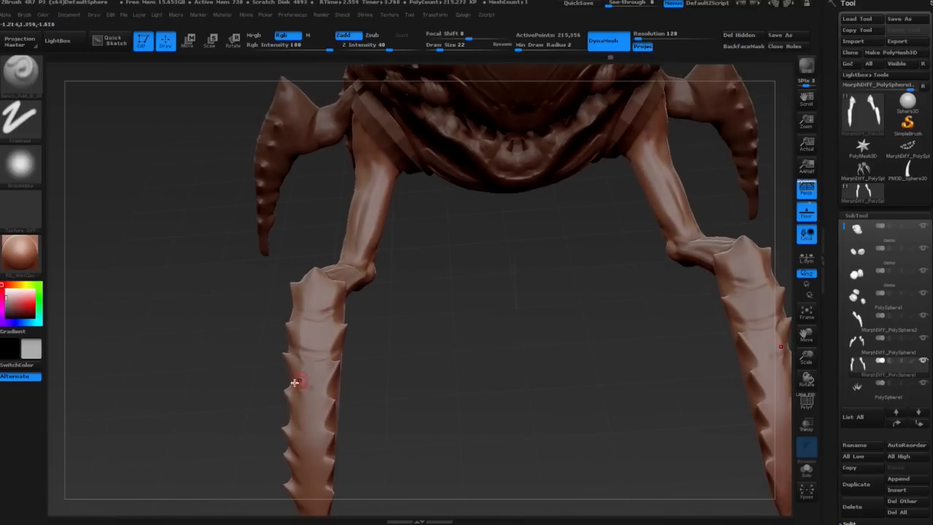
{"action": "left_click_drag", "start_coordinate": [295, 383], "coordinate": [337, 387]}
{"action": "left_click_drag", "start_coordinate": [357, 419], "coordinate": [364, 346], "text": "alt"}
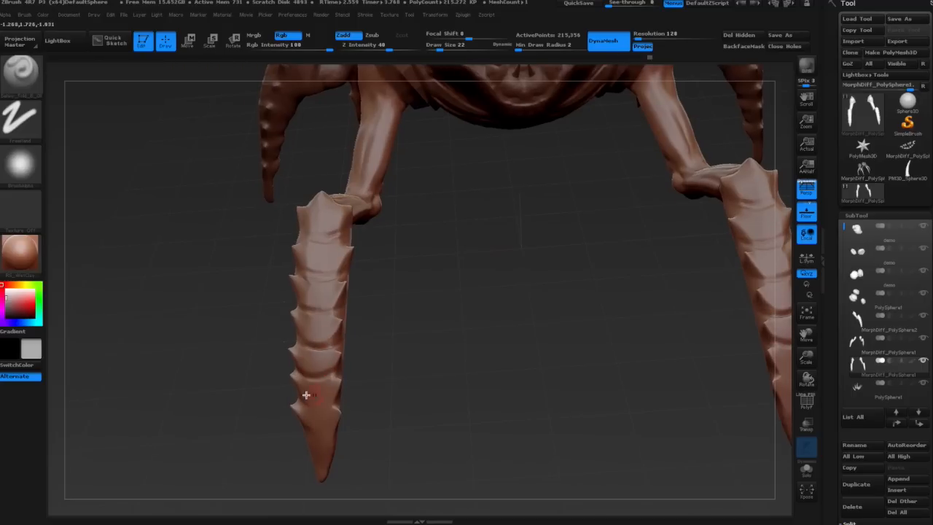
Flatten the spiked segments of the lower front legs with the TrimDynamic brush.
{"action": "key", "text": "b"}
{"action": "key", "text": "t"}
{"action": "key", "text": "d"}
{"action": "key", "text": "space"}
{"action": "mouse_move", "coordinate": [365, 304]}
{"action": "left_mouse_down"}
{"action": "mouse_move", "coordinate": [408, 295]}
{"action": "mouse_move", "coordinate": [378, 289]}
{"action": "left_mouse_up"}
{"action": "mouse_move", "coordinate": [423, 328]}
{"action": "left_mouse_down"}
{"action": "mouse_move", "coordinate": [393, 323]}
{"action": "mouse_move", "coordinate": [412, 321]}
{"action": "left_mouse_up"}
{"action": "left_click_drag", "start_coordinate": [363, 315], "coordinate": [365, 362]}
{"action": "mouse_move", "coordinate": [452, 371]}
{"action": "left_mouse_down"}
{"action": "mouse_move", "coordinate": [415, 397]}
{"action": "mouse_move", "coordinate": [352, 347]}
{"action": "left_mouse_up"}
Build up volume on the front leg segments with the ClayBuildup brush, reducing the draw size from 113 to 42.
{"action": "key", "text": "b"}
{"action": "key", "text": "c"}
{"action": "key", "text": "b"}
{"action": "key", "text": "space"}
{"action": "mouse_move", "coordinate": [423, 328]}
{"action": "left_mouse_down"}
{"action": "mouse_move", "coordinate": [397, 320]}
{"action": "mouse_move", "coordinate": [419, 295]}
{"action": "left_mouse_up"}
{"action": "key", "text": "space"}
{"action": "left_click_drag", "start_coordinate": [315, 147], "coordinate": [297, 107]}
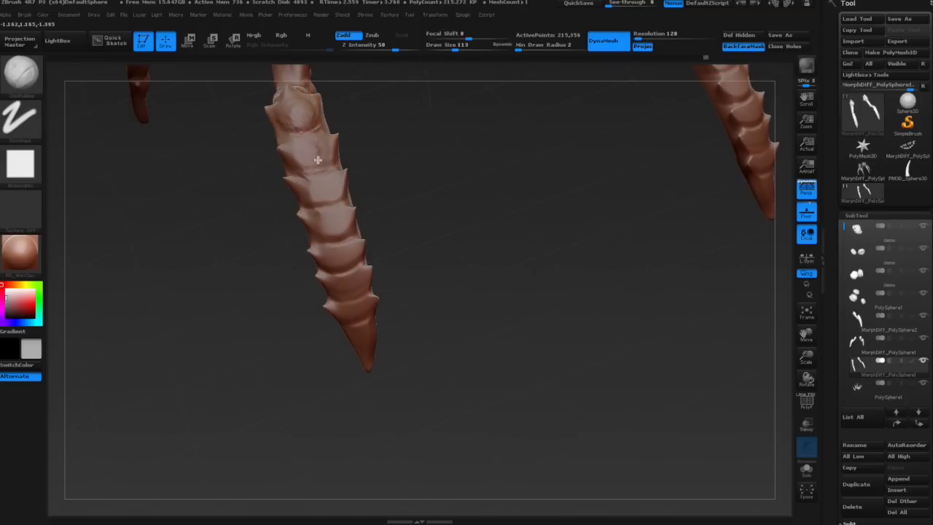
{"action": "key", "text": "space"}
{"action": "mouse_move", "coordinate": [251, 186]}
{"action": "left_mouse_down"}
{"action": "mouse_move", "coordinate": [287, 208]}
{"action": "mouse_move", "coordinate": [328, 182]}
{"action": "left_mouse_up"}
{"action": "key", "text": "space"}
{"action": "left_click_drag", "start_coordinate": [366, 118], "coordinate": [359, 118]}
{"action": "left_click_drag", "start_coordinate": [281, 137], "coordinate": [320, 132]}
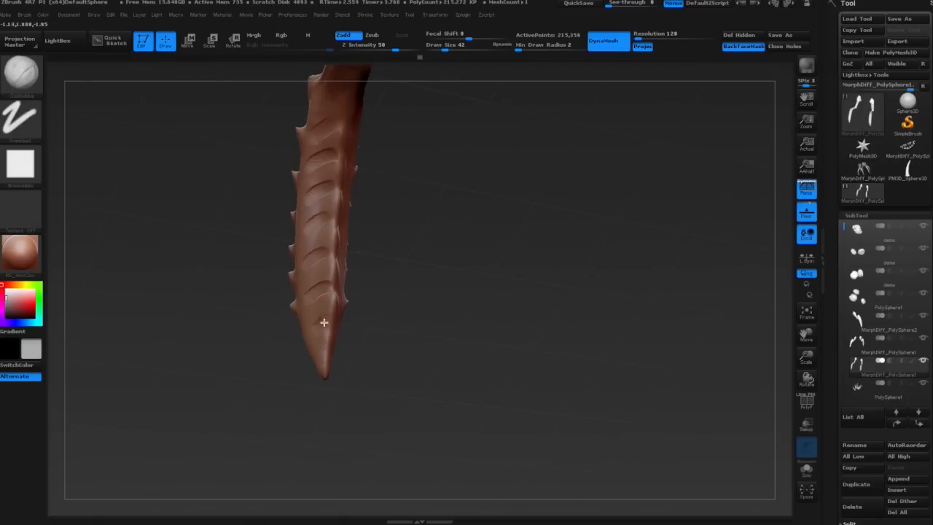
Add ClayBuildup ridges down the back of the lower front legs to the tips and smooth them.
{"action": "left_click_drag", "start_coordinate": [324, 322], "coordinate": [356, 205]}
{"action": "key", "text": "space"}
{"action": "left_click", "coordinate": [370, 205]}
{"action": "left_click_drag", "start_coordinate": [341, 150], "coordinate": [333, 279], "text": "shift"}
{"action": "mouse_move", "coordinate": [382, 268]}
{"action": "left_mouse_down"}
{"action": "mouse_move", "coordinate": [477, 278]}
{"action": "mouse_move", "coordinate": [412, 234]}
{"action": "mouse_move", "coordinate": [365, 225]}
{"action": "left_mouse_up"}
{"action": "key", "text": "space"}
{"action": "left_click", "coordinate": [374, 223]}
Crease the grooves between the side ridges of the lower front legs, ending at draw size 17.
{"action": "key", "text": "b"}
{"action": "key", "text": "d"}
{"action": "key", "text": "s"}
{"action": "key", "text": "space"}
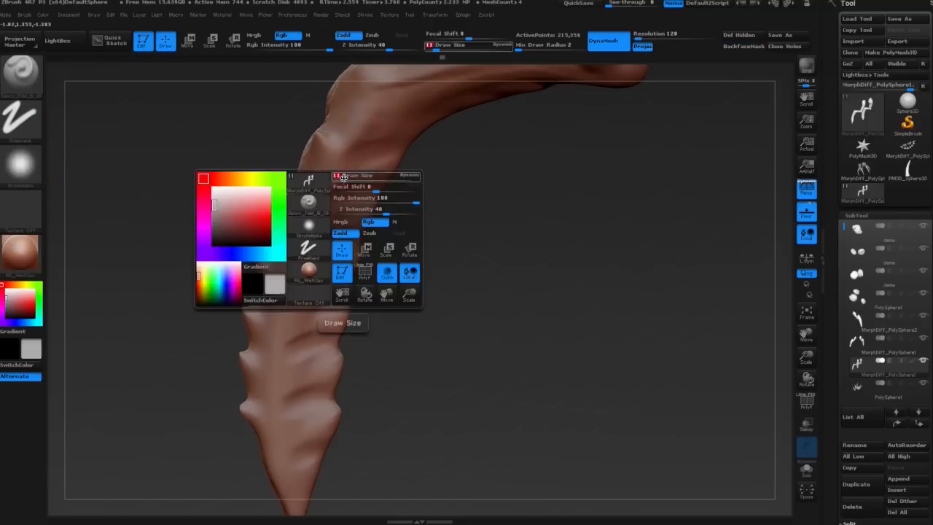
{"action": "left_click", "coordinate": [338, 176]}
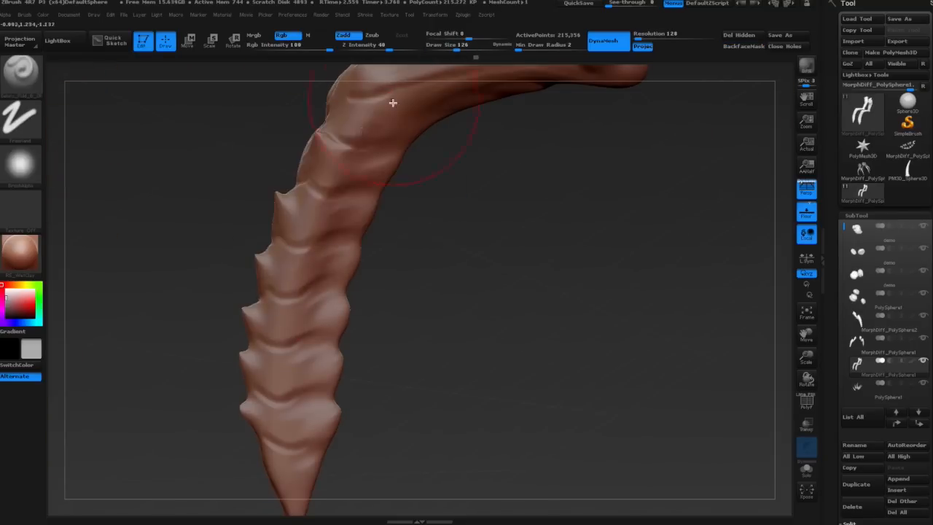
{"action": "key", "text": "space"}
{"action": "mouse_move", "coordinate": [394, 240]}
{"action": "left_mouse_down"}
{"action": "mouse_move", "coordinate": [459, 246]}
{"action": "mouse_move", "coordinate": [500, 223]}
{"action": "mouse_move", "coordinate": [562, 256]}
{"action": "mouse_move", "coordinate": [520, 196]}
{"action": "mouse_move", "coordinate": [444, 217]}
{"action": "left_mouse_up"}
{"action": "left_click", "coordinate": [503, 189]}
{"action": "key", "text": "space"}
{"action": "left_click", "coordinate": [535, 160]}
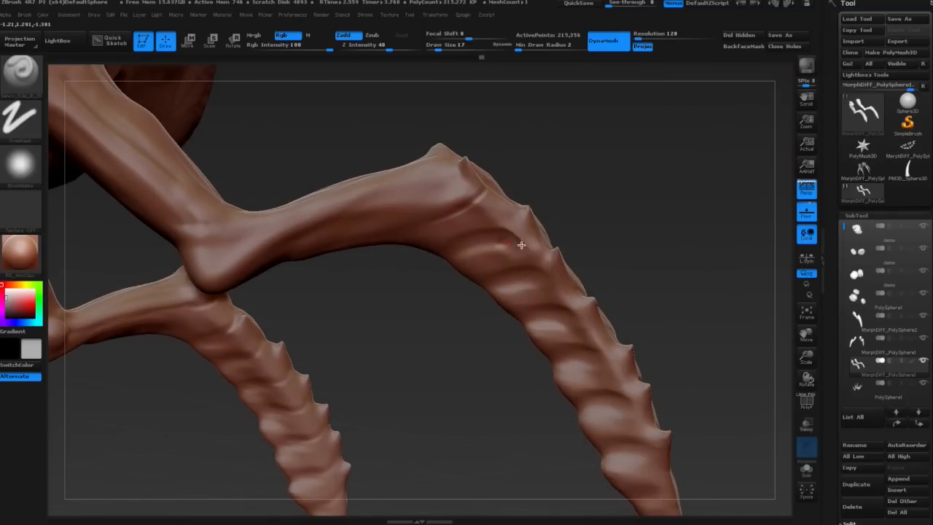
Sharpen the folds between the spiked segments of the lower front legs at draw size 17.
{"action": "left_click_drag", "start_coordinate": [521, 245], "coordinate": [420, 244]}
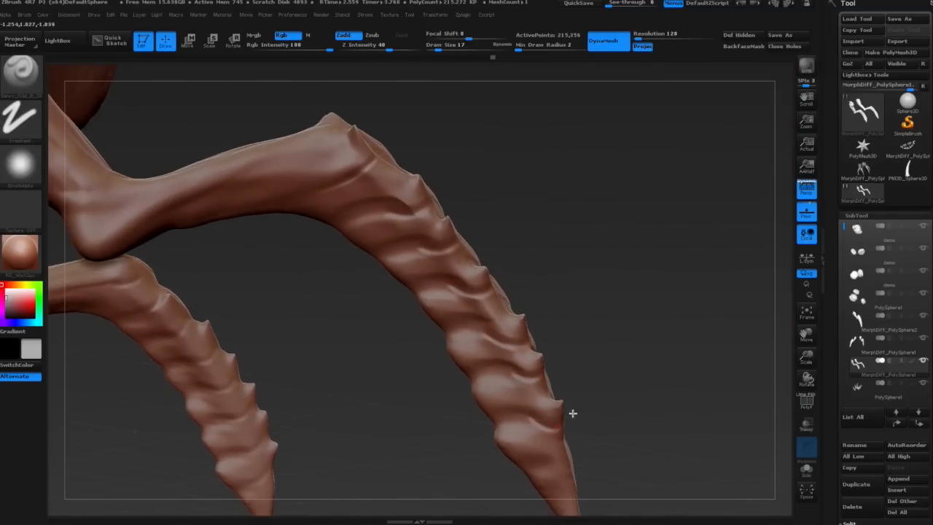
{"action": "left_click_drag", "start_coordinate": [573, 414], "coordinate": [526, 373], "text": "alt"}
{"action": "key", "text": "space"}
{"action": "key", "text": "space"}
{"action": "left_click", "coordinate": [558, 363]}
{"action": "left_click", "coordinate": [543, 355]}
{"action": "left_click_drag", "start_coordinate": [291, 219], "coordinate": [434, 262], "text": "alt"}
Sculpt long tendon-like ridges along the middle section of the front legs with focal shift -6 and draw size 26.
{"action": "key", "text": "space"}
{"action": "left_click", "coordinate": [401, 180]}
{"action": "key", "text": "ctrl+z"}
{"action": "mouse_move", "coordinate": [337, 183]}
{"action": "left_mouse_down"}
{"action": "mouse_move", "coordinate": [446, 171]}
{"action": "mouse_move", "coordinate": [321, 186]}
{"action": "left_mouse_up"}
{"action": "key", "text": "space"}
{"action": "left_click_drag", "start_coordinate": [234, 219], "coordinate": [346, 172]}
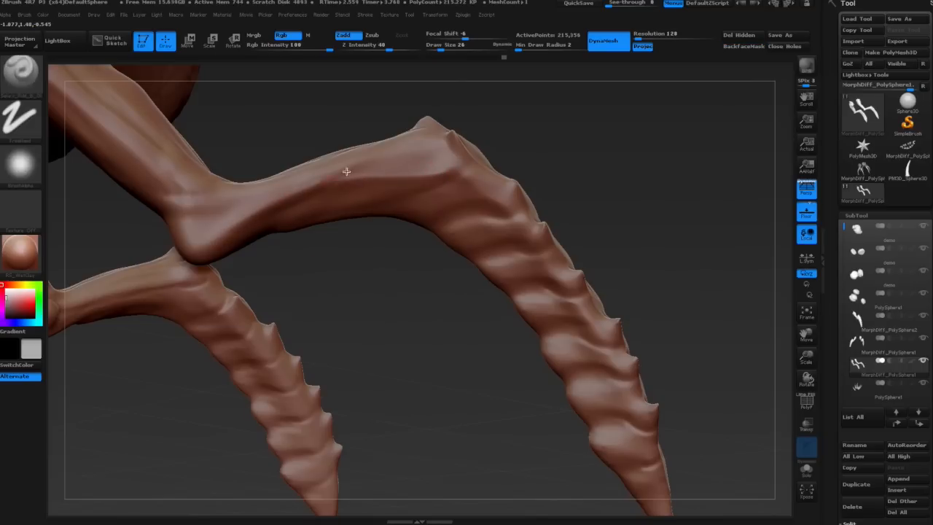
{"action": "left_click_drag", "start_coordinate": [437, 306], "coordinate": [496, 343]}
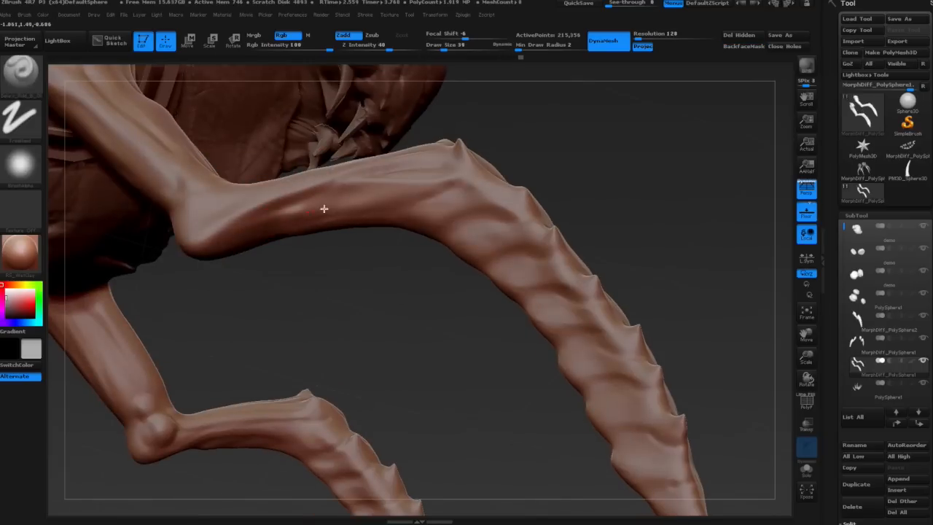
{"action": "left_click_drag", "start_coordinate": [323, 209], "coordinate": [437, 195]}
{"action": "left_click_drag", "start_coordinate": [452, 328], "coordinate": [364, 291]}
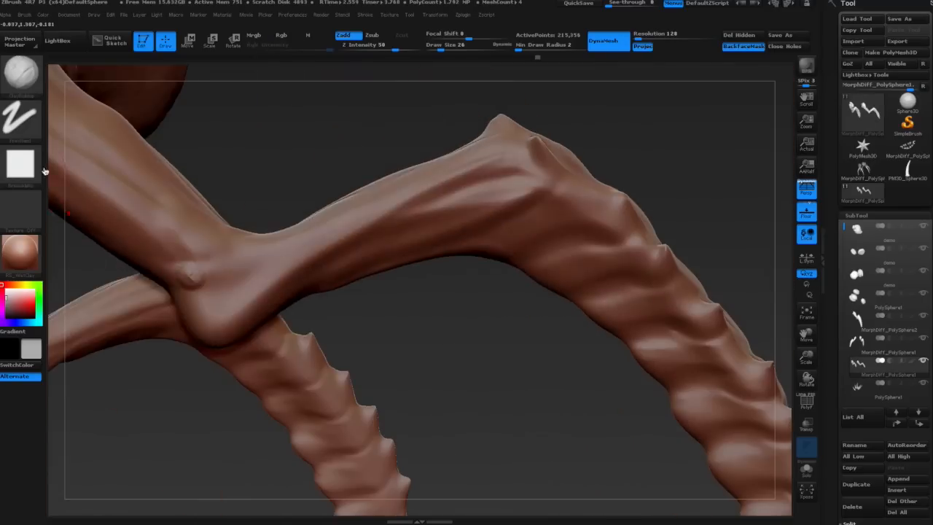
Give ClayBuildup a round alpha, build a knob on the front leg's lower joint at draw size 24, and smooth around it.
{"action": "left_click", "coordinate": [29, 166]}
{"action": "left_click", "coordinate": [216, 276]}
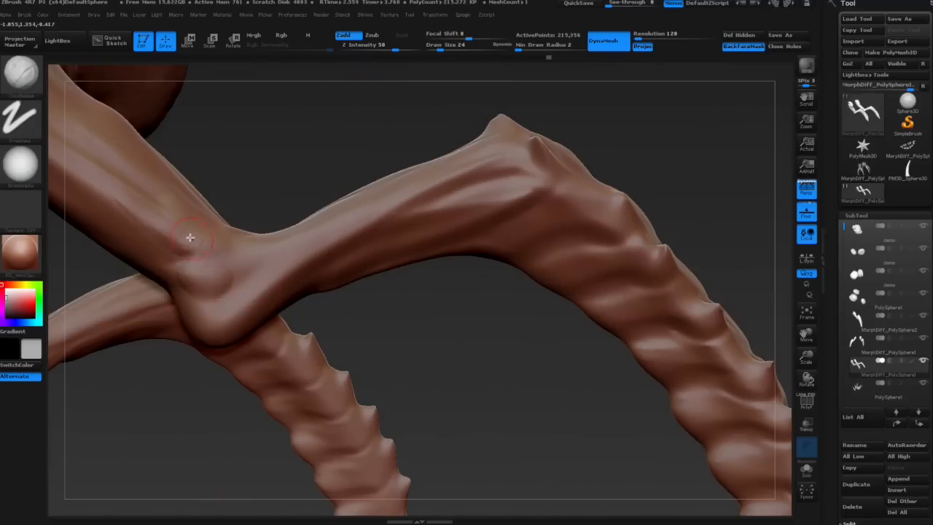
{"action": "left_click_drag", "start_coordinate": [211, 239], "coordinate": [245, 248], "text": "shift"}
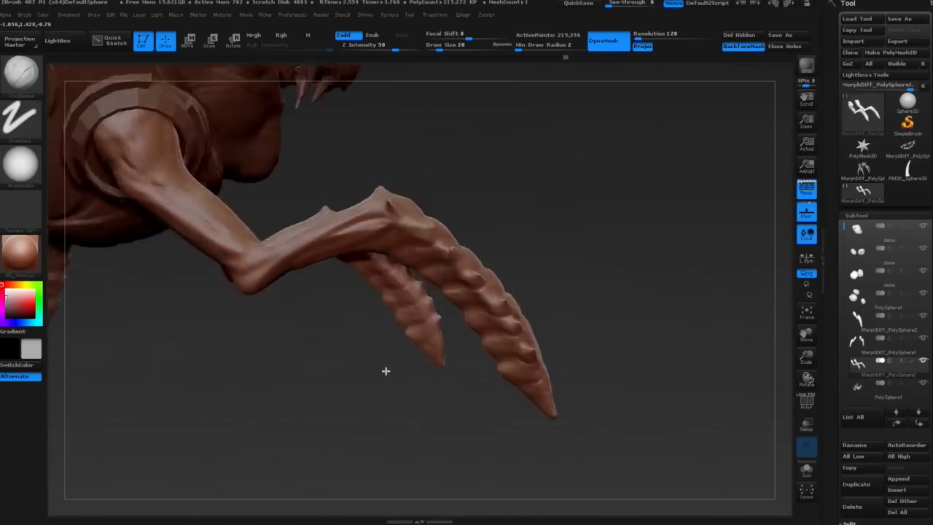
{"action": "left_click_drag", "start_coordinate": [386, 371], "coordinate": [306, 265]}
Build up rounded forms on the joints and upper sections of the front legs with ClayBuildup.
{"action": "key", "text": "space"}
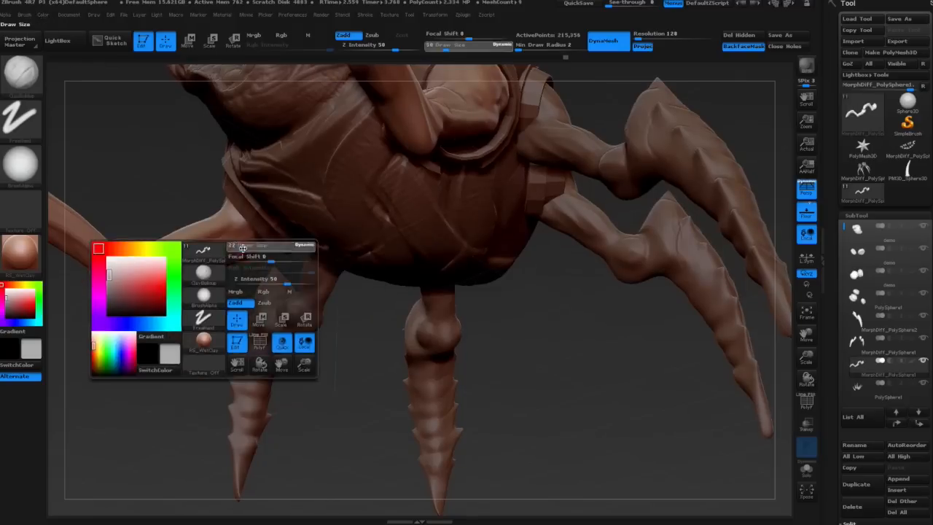
{"action": "left_click_drag", "start_coordinate": [243, 248], "coordinate": [428, 304], "text": "alt"}
{"action": "key", "text": "space"}
{"action": "left_click", "coordinate": [429, 304]}
{"action": "key", "text": "space"}
{"action": "left_click", "coordinate": [477, 309]}
{"action": "mouse_move", "coordinate": [328, 379]}
{"action": "left_mouse_down"}
{"action": "mouse_move", "coordinate": [466, 273]}
{"action": "mouse_move", "coordinate": [513, 216]}
{"action": "mouse_move", "coordinate": [540, 280]}
{"action": "mouse_move", "coordinate": [536, 363]}
{"action": "mouse_move", "coordinate": [534, 333]}
{"action": "left_mouse_up"}
{"action": "key", "text": "space"}
{"action": "left_click", "coordinate": [523, 269]}
{"action": "left_click_drag", "start_coordinate": [523, 268], "coordinate": [491, 258], "text": "alt"}
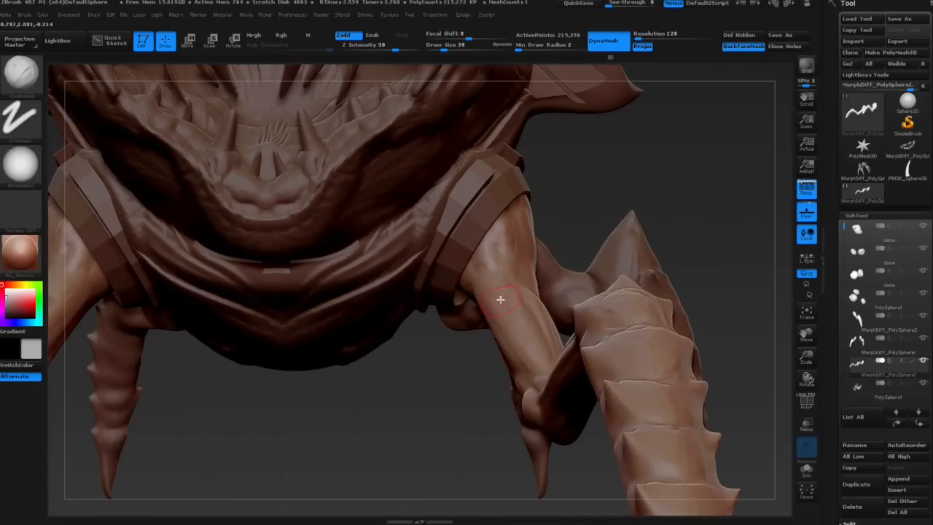
Frame the whole creature, turn it to a side view, and save the file over the existing version.
{"action": "key", "text": "f"}
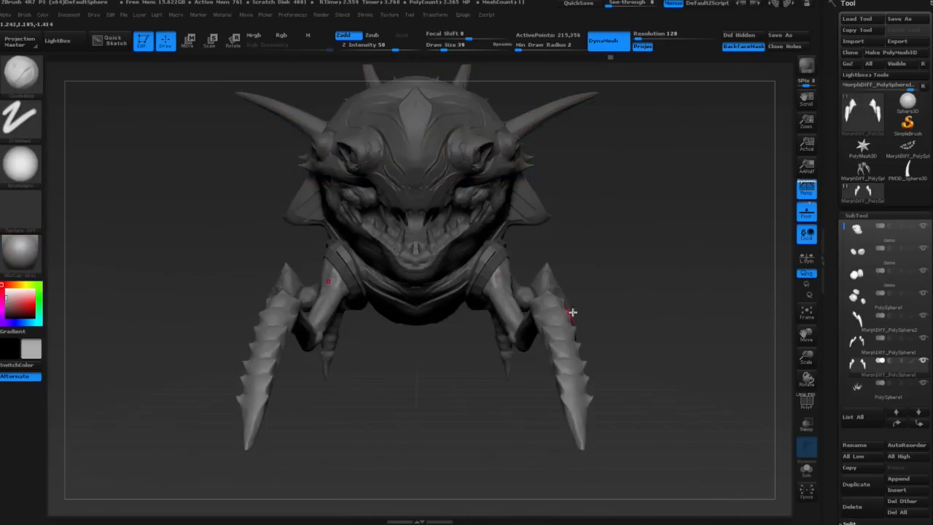
{"action": "left_click_drag", "start_coordinate": [573, 314], "coordinate": [606, 368]}
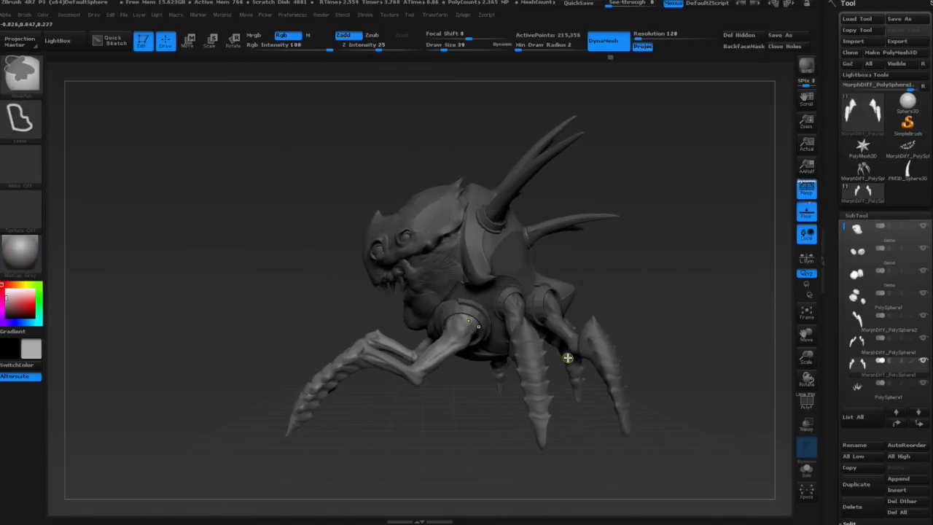
{"action": "key", "text": "super+s"}
{"action": "left_click", "coordinate": [636, 340]}
{"action": "left_click", "coordinate": [500, 114]}
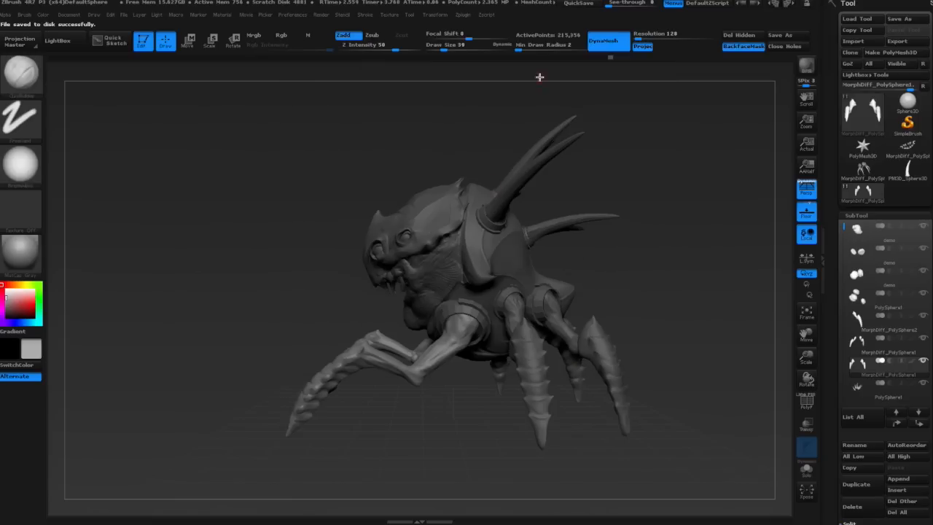
Combine all subtools into one Transpose Master posing mesh and enlarge the Move brush.
{"action": "left_click", "coordinate": [468, 17]}
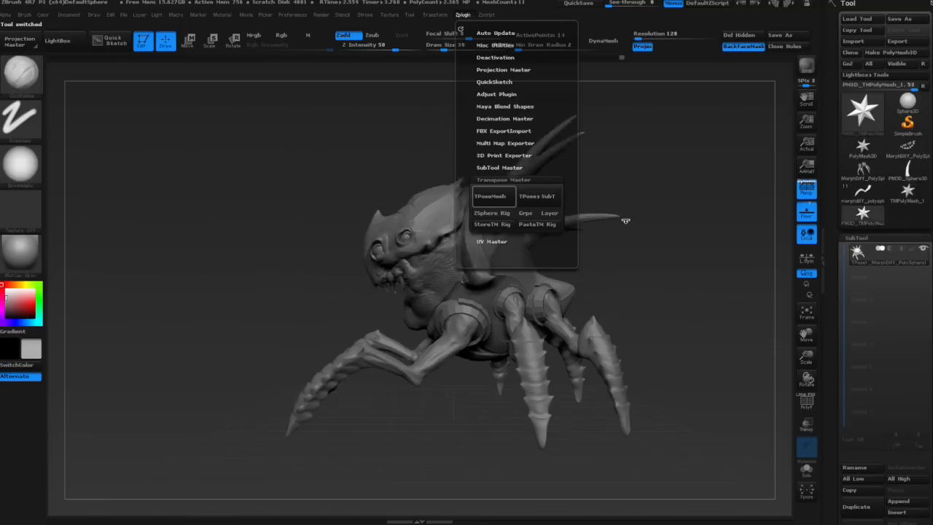
{"action": "left_click_drag", "start_coordinate": [643, 278], "coordinate": [660, 290]}
{"action": "key", "text": "space"}
{"action": "left_click_drag", "start_coordinate": [454, 247], "coordinate": [473, 247]}
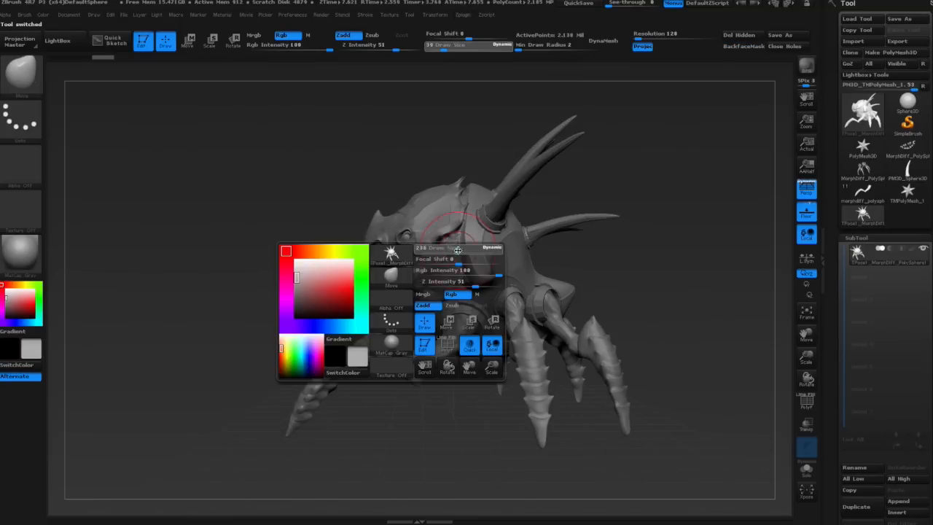
Try to reshape the face and body of the combined creature mesh with a large Move brush.
{"action": "key", "text": "space"}
{"action": "left_click_drag", "start_coordinate": [398, 259], "coordinate": [384, 259]}
{"action": "left_click_drag", "start_coordinate": [321, 280], "coordinate": [399, 265]}
{"action": "key", "text": "space"}
{"action": "left_click_drag", "start_coordinate": [392, 304], "coordinate": [394, 273]}
{"action": "left_click_drag", "start_coordinate": [399, 325], "coordinate": [396, 297]}
{"action": "mouse_move", "coordinate": [538, 280]}
{"action": "left_mouse_down"}
{"action": "mouse_move", "coordinate": [503, 274]}
{"action": "mouse_move", "coordinate": [484, 241]}
{"action": "left_mouse_up"}
{"action": "mouse_move", "coordinate": [516, 267]}
{"action": "left_mouse_down"}
{"action": "mouse_move", "coordinate": [552, 277]}
{"action": "mouse_move", "coordinate": [524, 284]}
{"action": "mouse_move", "coordinate": [568, 287]}
{"action": "mouse_move", "coordinate": [538, 287]}
{"action": "left_mouse_up"}
Undo the recent Move strokes, redo one, and push the creature's lower body upward with fresh Move strokes.
{"action": "key", "text": "ctrl+z"}
{"action": "key", "text": "ctrl+z"}
{"action": "key", "text": "ctrl+z"}
{"action": "key", "text": "ctrl+z"}
{"action": "key", "text": "ctrl+z"}
{"action": "key", "text": "ctrl+z"}
{"action": "key", "text": "ctrl+z"}
{"action": "key", "text": "ctrl+z"}
{"action": "key", "text": "ctrl+z"}
{"action": "key", "text": "ctrl+shift+z"}
{"action": "left_click_drag", "start_coordinate": [447, 298], "coordinate": [449, 287]}
{"action": "left_click_drag", "start_coordinate": [424, 322], "coordinate": [425, 310]}
{"action": "left_click_drag", "start_coordinate": [425, 267], "coordinate": [416, 261]}
{"action": "mouse_move", "coordinate": [507, 263]}
{"action": "left_mouse_down"}
{"action": "mouse_move", "coordinate": [508, 241]}
{"action": "mouse_move", "coordinate": [433, 315]}
{"action": "mouse_move", "coordinate": [606, 281]}
{"action": "mouse_move", "coordinate": [395, 240]}
{"action": "mouse_move", "coordinate": [633, 278]}
{"action": "mouse_move", "coordinate": [589, 229]}
{"action": "mouse_move", "coordinate": [707, 286]}
{"action": "left_mouse_up"}
Transfer the reshaped posing mesh back to the individual subtools with Transpose Master and save the file.
{"action": "left_click", "coordinate": [485, 14]}
{"action": "left_click", "coordinate": [537, 194]}
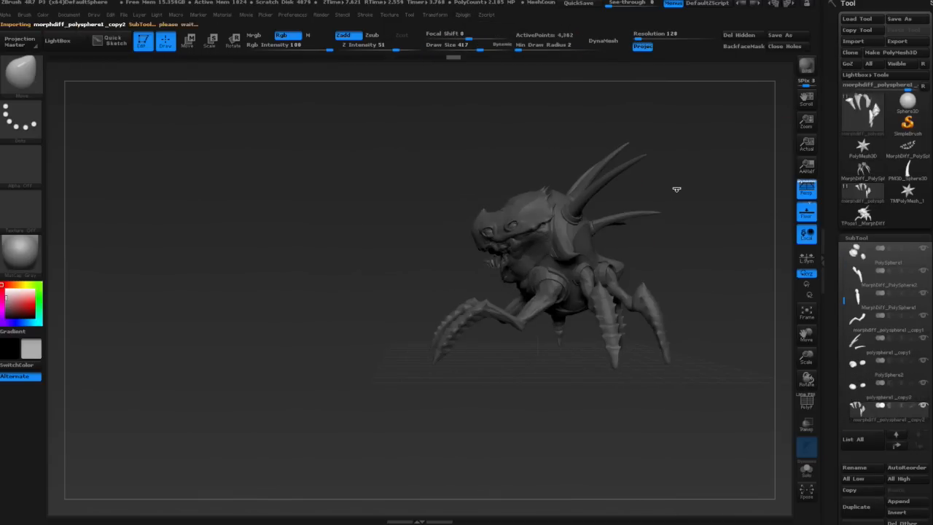
{"action": "mouse_move", "coordinate": [678, 211]}
{"action": "left_mouse_down"}
{"action": "mouse_move", "coordinate": [724, 275]}
{"action": "mouse_move", "coordinate": [687, 281]}
{"action": "mouse_move", "coordinate": [692, 207]}
{"action": "left_mouse_up"}
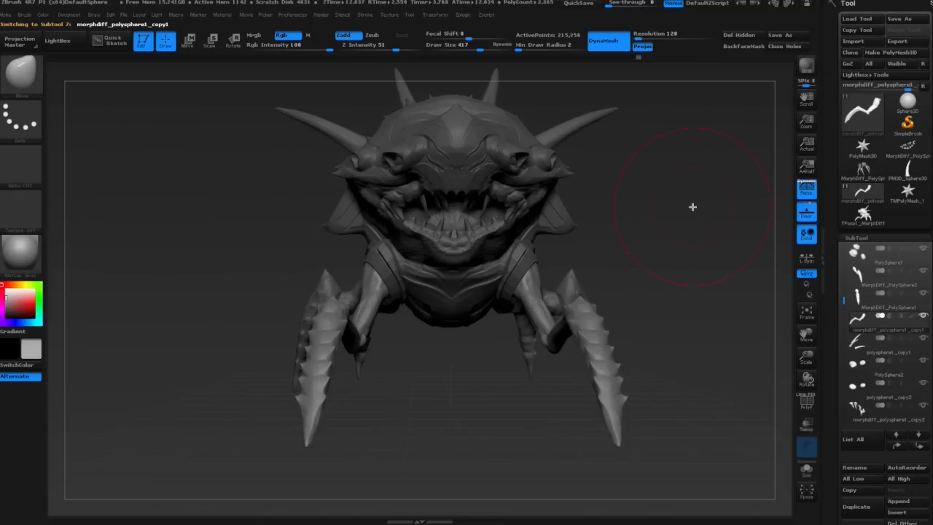
{"action": "key", "text": "ctrl+s"}
Select the main body subtool, set the draw size to 101, and apply the RS_Ghost material.
{"action": "mouse_move", "coordinate": [583, 223]}
{"action": "left_mouse_down"}
{"action": "mouse_move", "coordinate": [678, 244]}
{"action": "mouse_move", "coordinate": [727, 243]}
{"action": "mouse_move", "coordinate": [641, 225]}
{"action": "mouse_move", "coordinate": [669, 229]}
{"action": "mouse_move", "coordinate": [676, 248]}
{"action": "mouse_move", "coordinate": [616, 300]}
{"action": "left_mouse_up"}
{"action": "left_click", "coordinate": [453, 272], "text": "alt"}
{"action": "left_click_drag", "start_coordinate": [628, 258], "coordinate": [569, 328], "text": "alt"}
{"action": "key", "text": "space"}
{"action": "mouse_move", "coordinate": [636, 267]}
{"action": "left_mouse_down"}
{"action": "mouse_move", "coordinate": [609, 266]}
{"action": "mouse_move", "coordinate": [639, 296]}
{"action": "mouse_move", "coordinate": [602, 355]}
{"action": "mouse_move", "coordinate": [596, 288]}
{"action": "left_mouse_up"}
{"action": "left_click", "coordinate": [28, 252]}
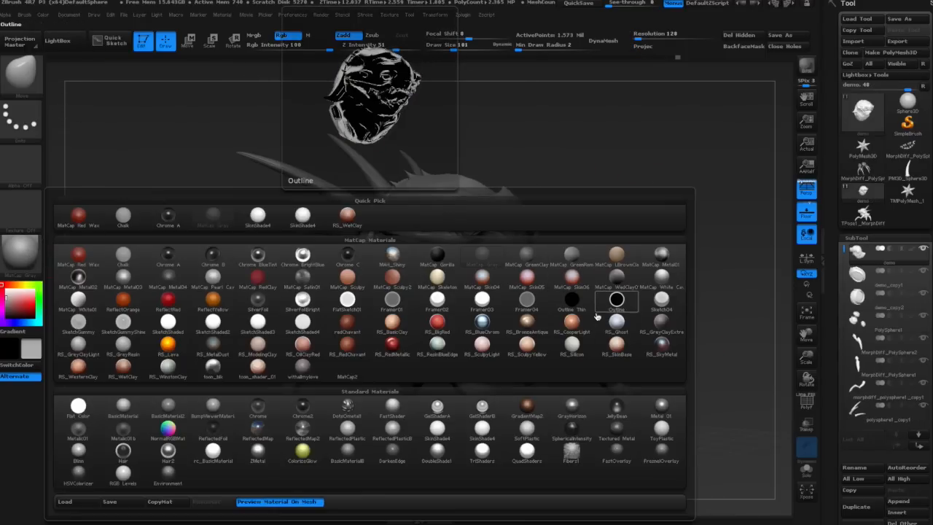
{"action": "left_click", "coordinate": [636, 318]}
{"action": "left_click_drag", "start_coordinate": [636, 318], "coordinate": [168, 328]}
{"action": "left_click", "coordinate": [21, 257]}
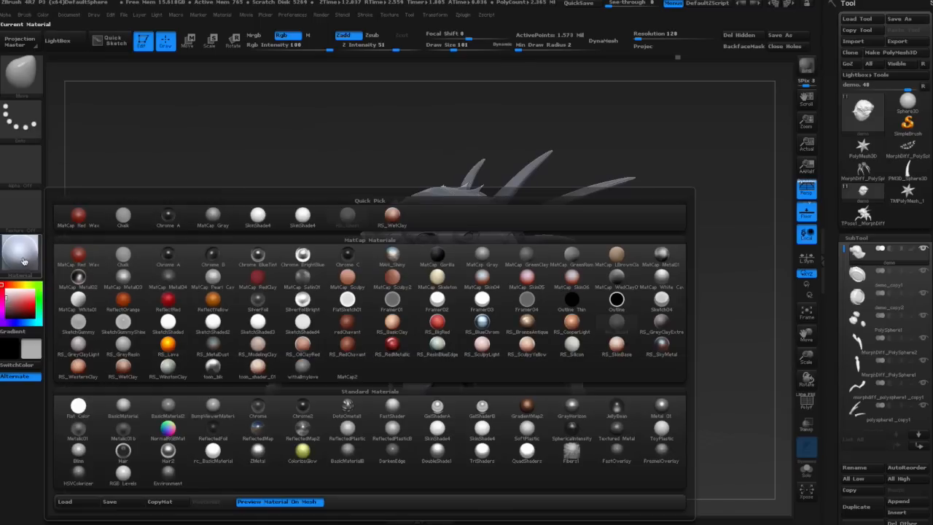
{"action": "mouse_move", "coordinate": [90, 350]}
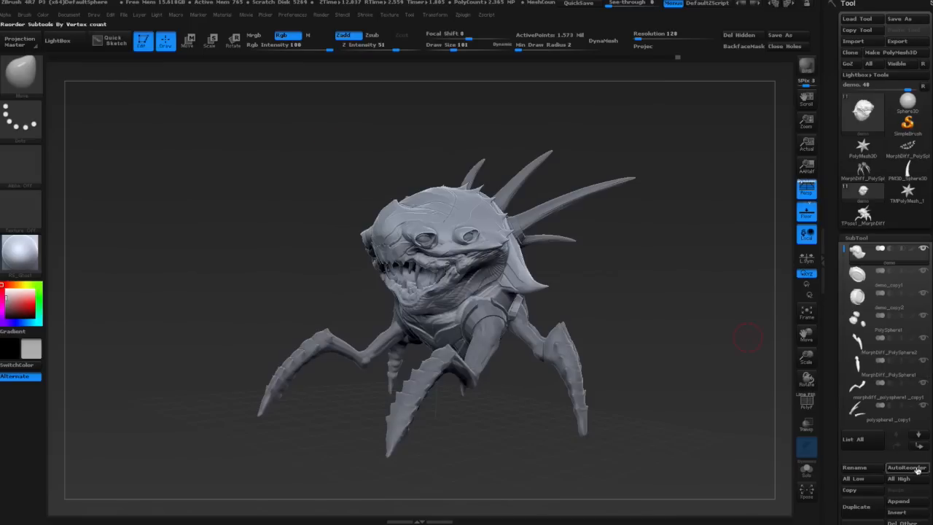
Insert a Cube3D subtool, make it active, and squash it vertically into a slab with Transpose Move.
{"action": "left_click", "coordinate": [904, 512]}
{"action": "left_click", "coordinate": [540, 349]}
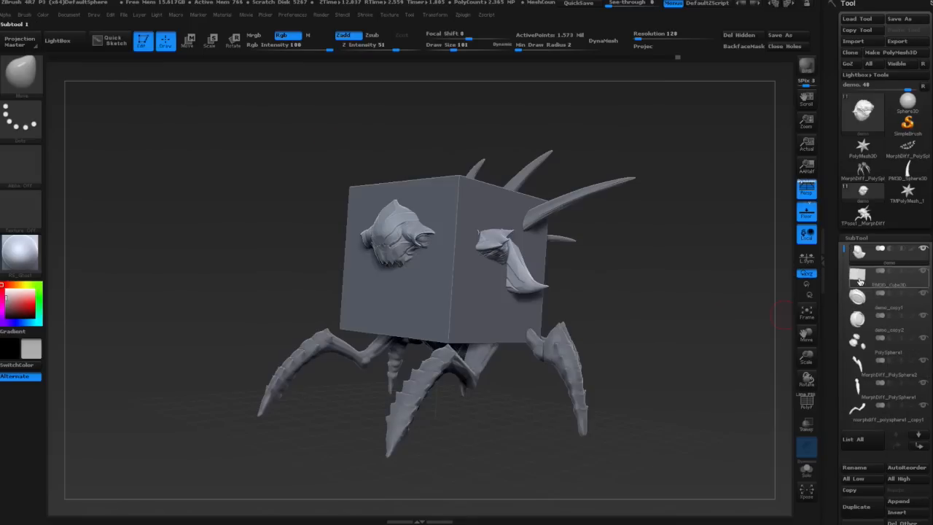
{"action": "left_click_drag", "start_coordinate": [641, 320], "coordinate": [511, 292], "text": "shift"}
{"action": "left_click", "coordinate": [465, 284], "text": "alt"}
{"action": "left_click", "coordinate": [194, 48]}
{"action": "left_click_drag", "start_coordinate": [489, 343], "coordinate": [489, 124], "text": "shift"}
{"action": "left_click_drag", "start_coordinate": [489, 124], "coordinate": [475, 328]}
Stretch the slab into a wide ground platform with Transpose and lower it beneath the creature's feet.
{"action": "left_click_drag", "start_coordinate": [521, 161], "coordinate": [320, 166], "text": "alt"}
{"action": "left_click_drag", "start_coordinate": [393, 340], "coordinate": [250, 334]}
{"action": "left_click_drag", "start_coordinate": [423, 340], "coordinate": [328, 335]}
{"action": "left_click_drag", "start_coordinate": [320, 349], "coordinate": [551, 353], "text": "shift"}
{"action": "left_click_drag", "start_coordinate": [551, 353], "coordinate": [887, 364]}
{"action": "left_click_drag", "start_coordinate": [321, 337], "coordinate": [321, 232], "text": "shift"}
{"action": "left_click_drag", "start_coordinate": [320, 285], "coordinate": [313, 335]}
{"action": "left_click_drag", "start_coordinate": [609, 306], "coordinate": [510, 316]}
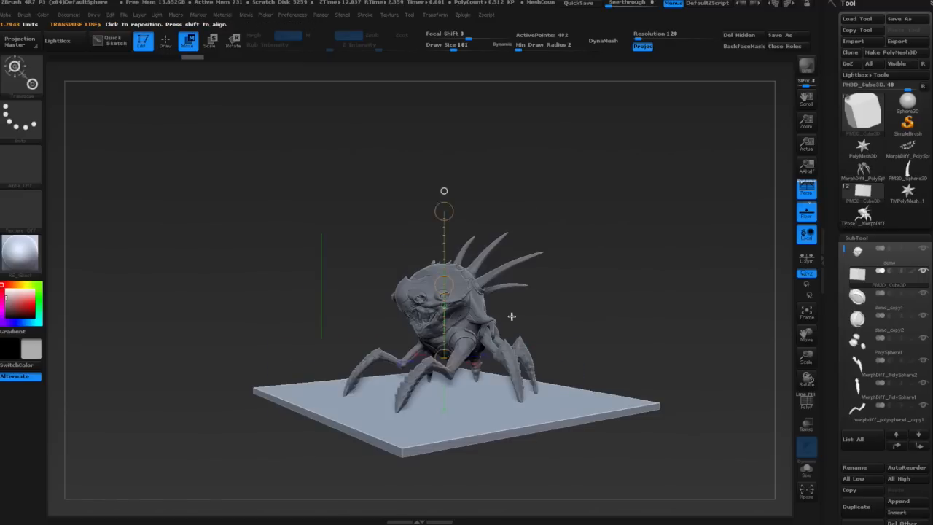
Return to draw mode, frame the creature on the platform from the front, and apply the MatCap White Cavity material.
{"action": "key", "text": "q"}
{"action": "left_click_drag", "start_coordinate": [669, 297], "coordinate": [592, 268]}
{"action": "left_click", "coordinate": [219, 16]}
{"action": "left_click", "coordinate": [255, 235]}
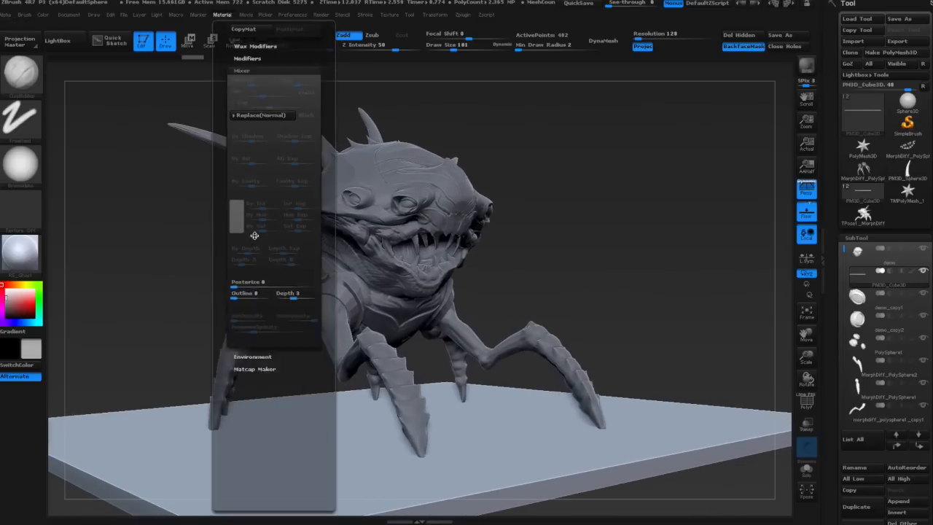
{"action": "left_click", "coordinate": [29, 255]}
{"action": "left_click", "coordinate": [572, 279]}
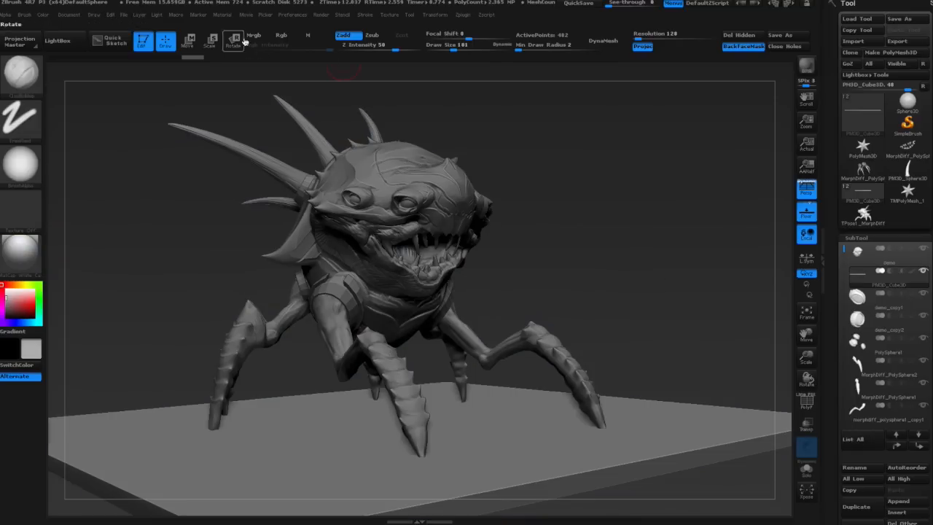
Increase the material's posterize effect in the mixer and make a best-preview render of the creature.
{"action": "left_click", "coordinate": [221, 15]}
{"action": "left_click_drag", "start_coordinate": [254, 471], "coordinate": [254, 472]}
{"action": "left_click_drag", "start_coordinate": [253, 481], "coordinate": [308, 483]}
{"action": "left_click_drag", "start_coordinate": [642, 268], "coordinate": [725, 258]}
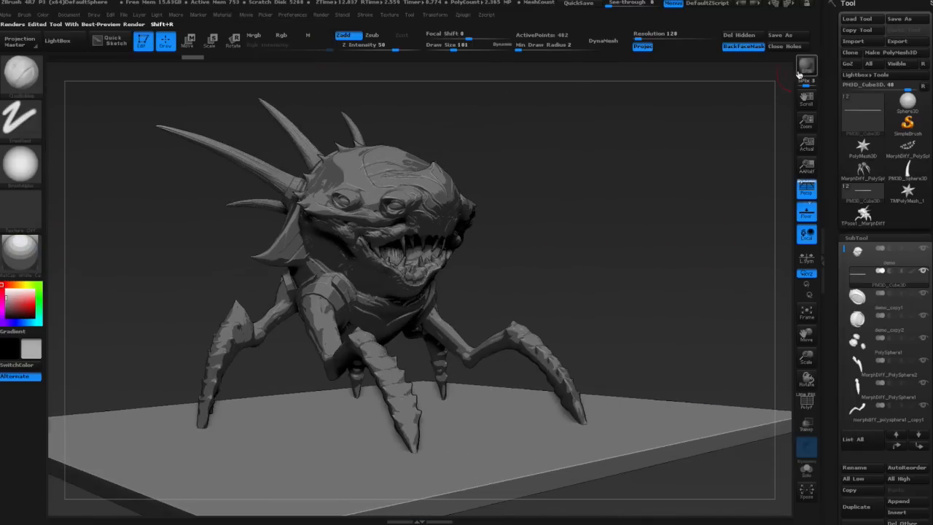
{"action": "left_click", "coordinate": [340, 16]}
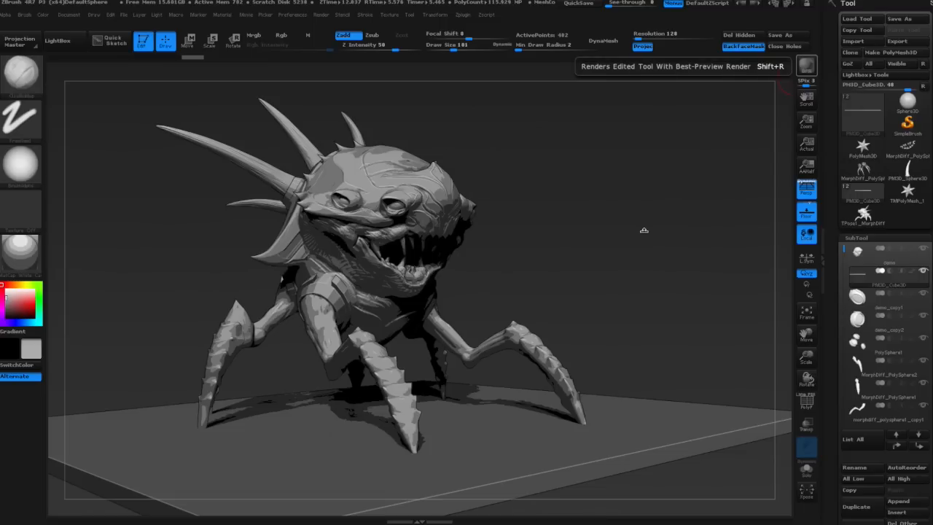
Export the best-preview render as BPR_Render.psd to the Desktop and save its mask pass as an image.
{"action": "left_click", "coordinate": [321, 14]}
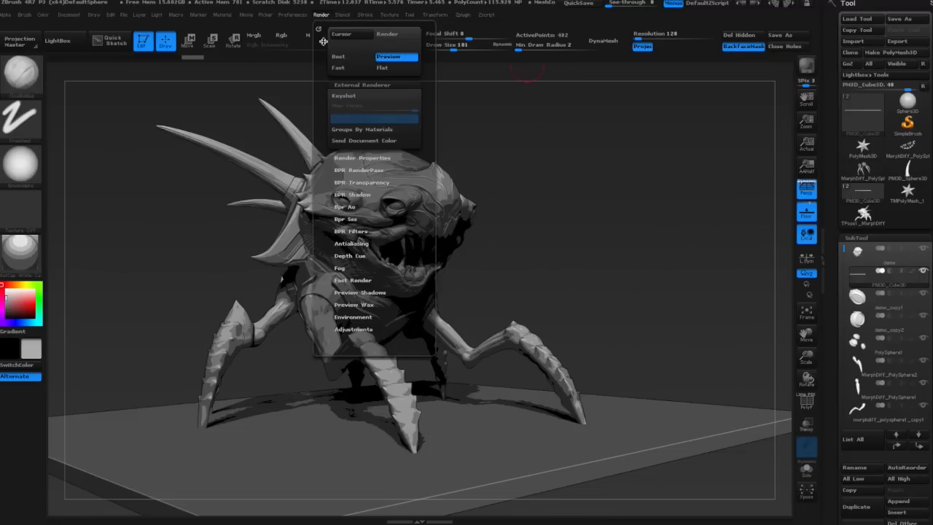
{"action": "left_click", "coordinate": [363, 170]}
{"action": "left_click", "coordinate": [339, 146]}
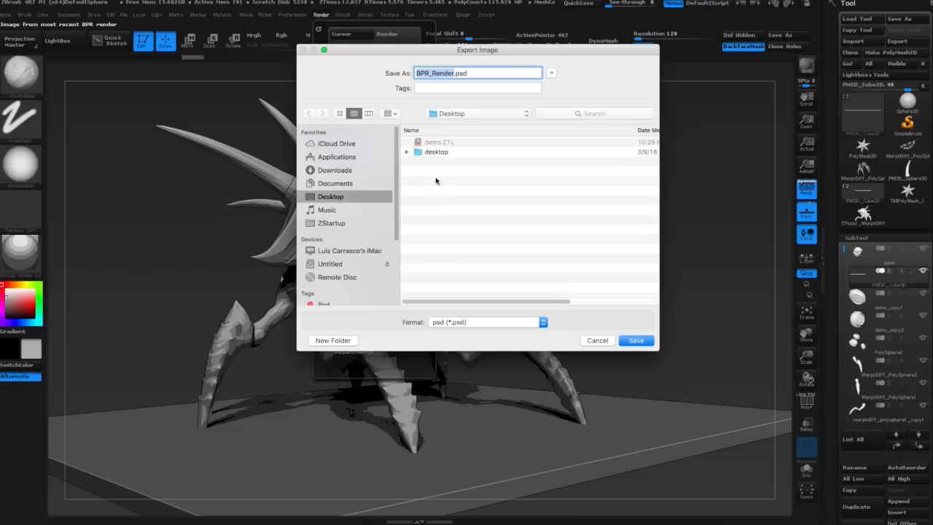
{"action": "left_click", "coordinate": [631, 340]}
{"action": "left_click", "coordinate": [256, 16]}
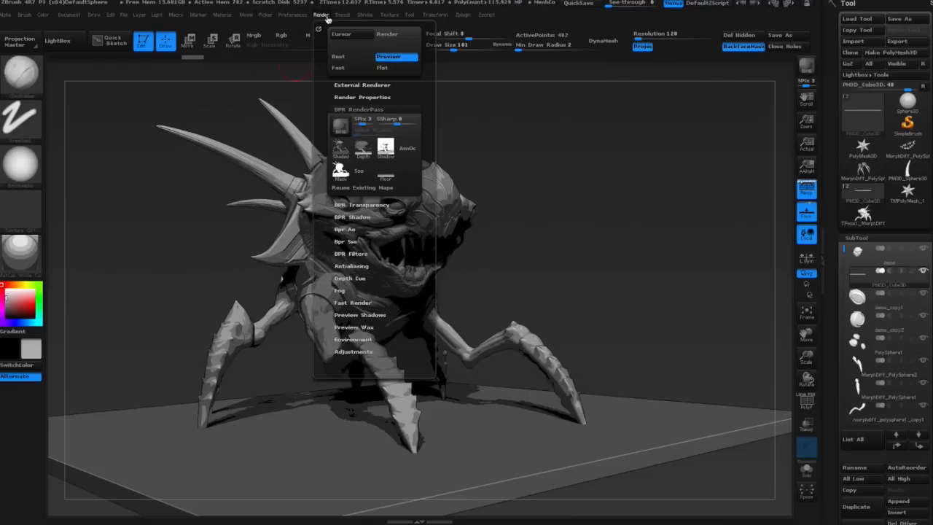
{"action": "left_click", "coordinate": [354, 173]}
{"action": "left_click", "coordinate": [632, 343]}
Apply the RS_WetClay material, lighten the colour, and make a new best-preview render.
{"action": "left_click", "coordinate": [225, 15]}
{"action": "left_click", "coordinate": [21, 251]}
{"action": "left_click", "coordinate": [122, 368]}
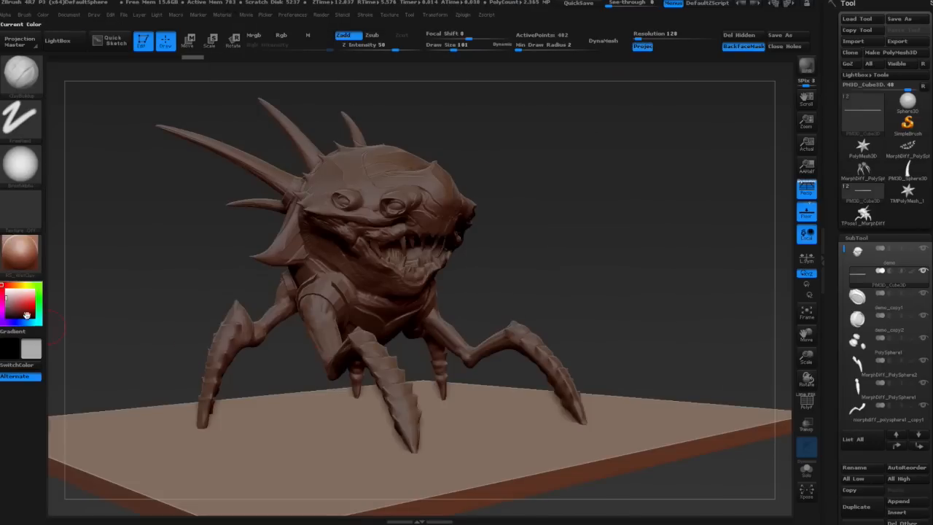
{"action": "left_click_drag", "start_coordinate": [27, 315], "coordinate": [180, 285]}
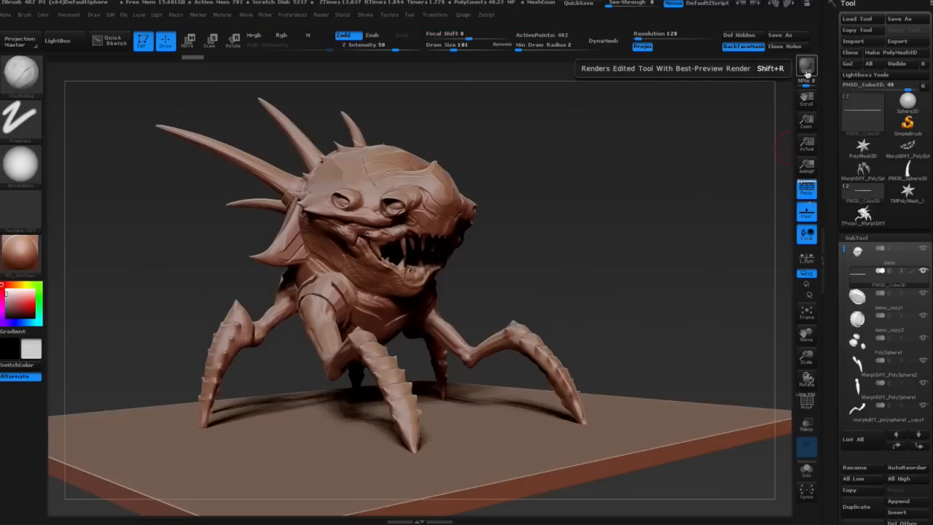